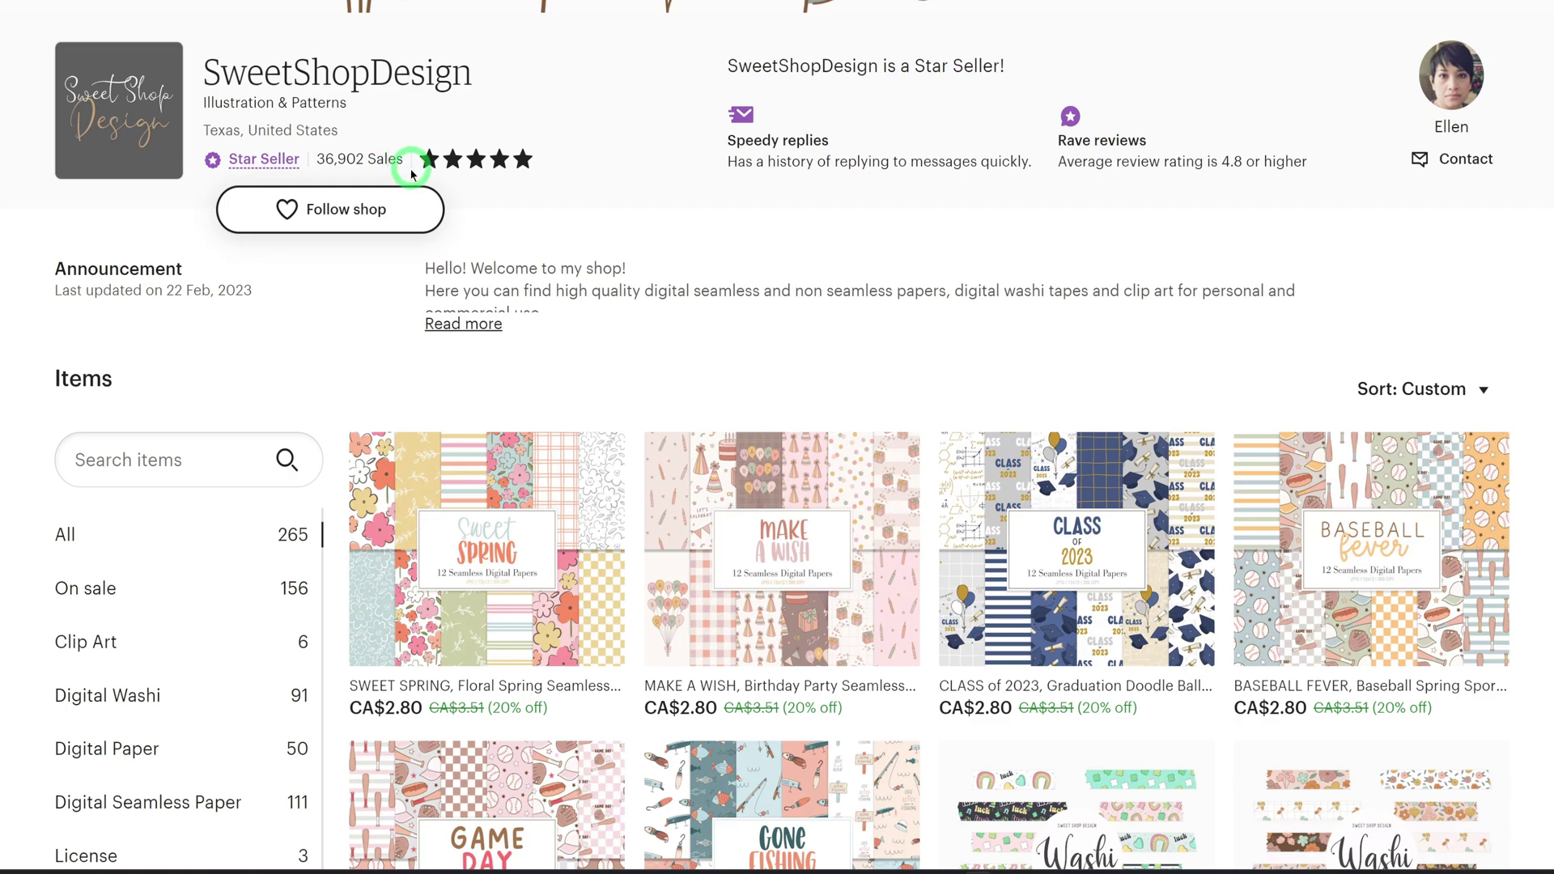
{"action": "scroll", "coordinate": [456, 453], "scroll_direction": "down", "scroll_amount": 1}
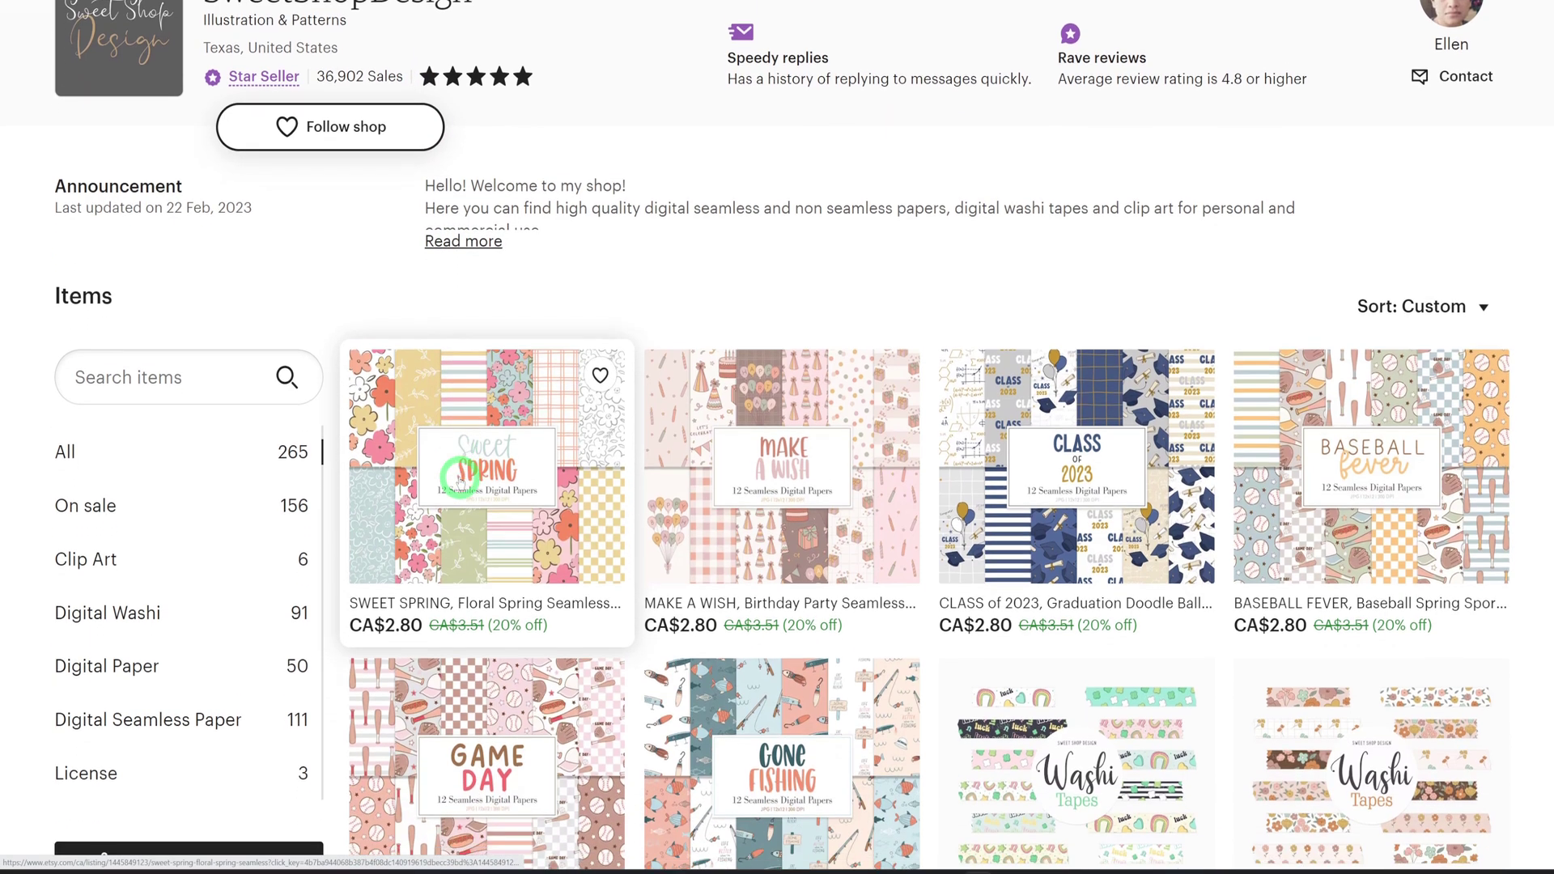
{"action": "scroll", "coordinate": [459, 477], "scroll_direction": "down", "scroll_amount": 4}
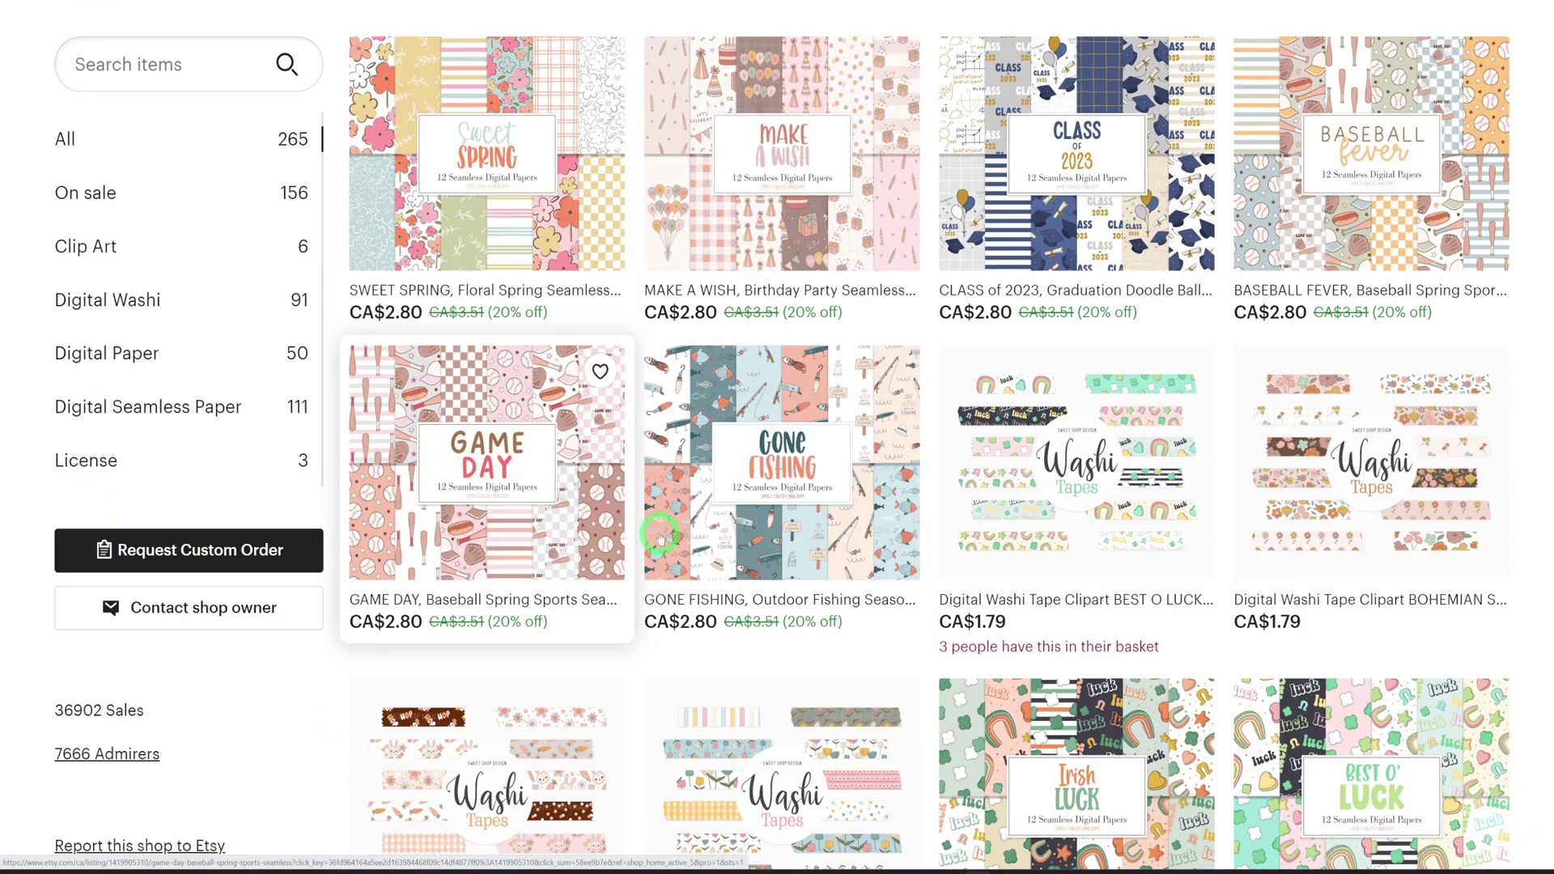
{"action": "scroll", "coordinate": [659, 537], "scroll_direction": "down", "scroll_amount": 3}
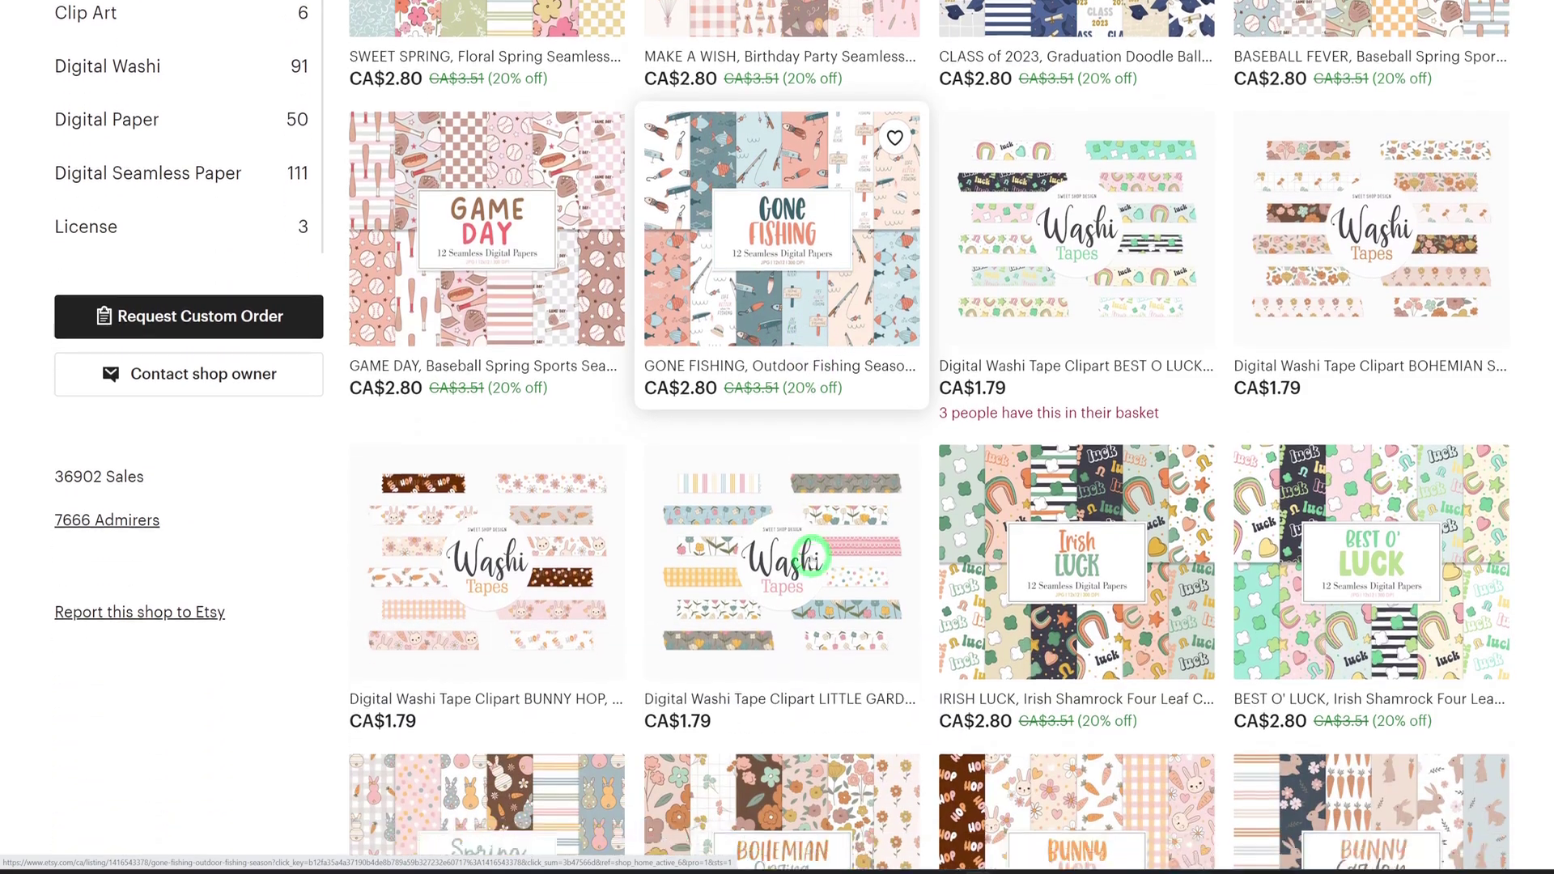
{"action": "scroll", "coordinate": [810, 560], "scroll_direction": "down", "scroll_amount": 6}
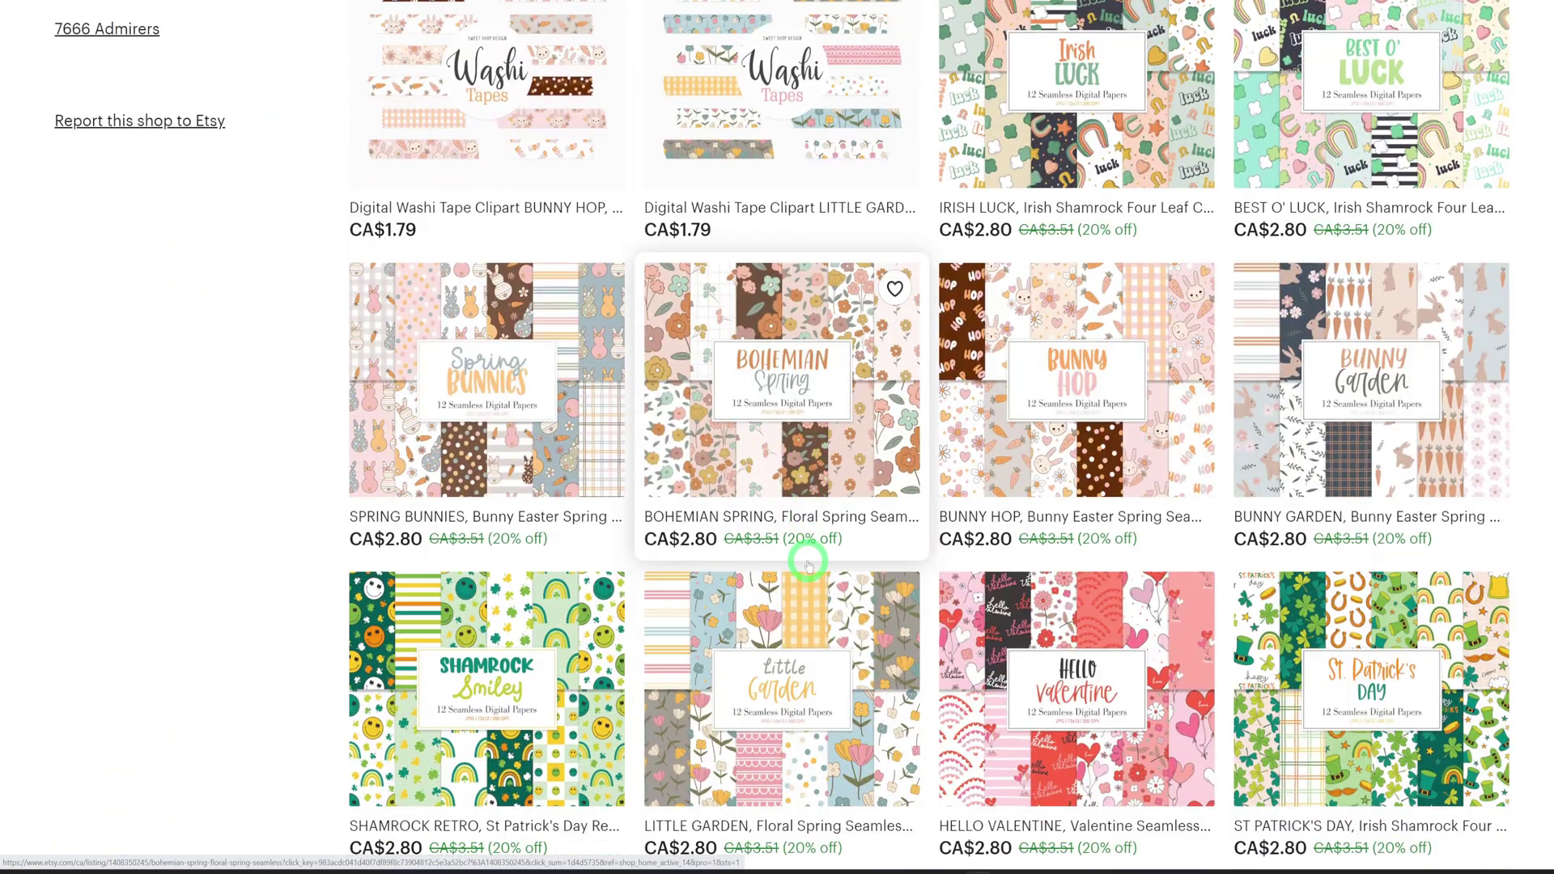
{"action": "scroll", "coordinate": [808, 562], "scroll_direction": "down", "scroll_amount": 3}
{"action": "scroll", "coordinate": [808, 563], "scroll_direction": "down", "scroll_amount": 5}
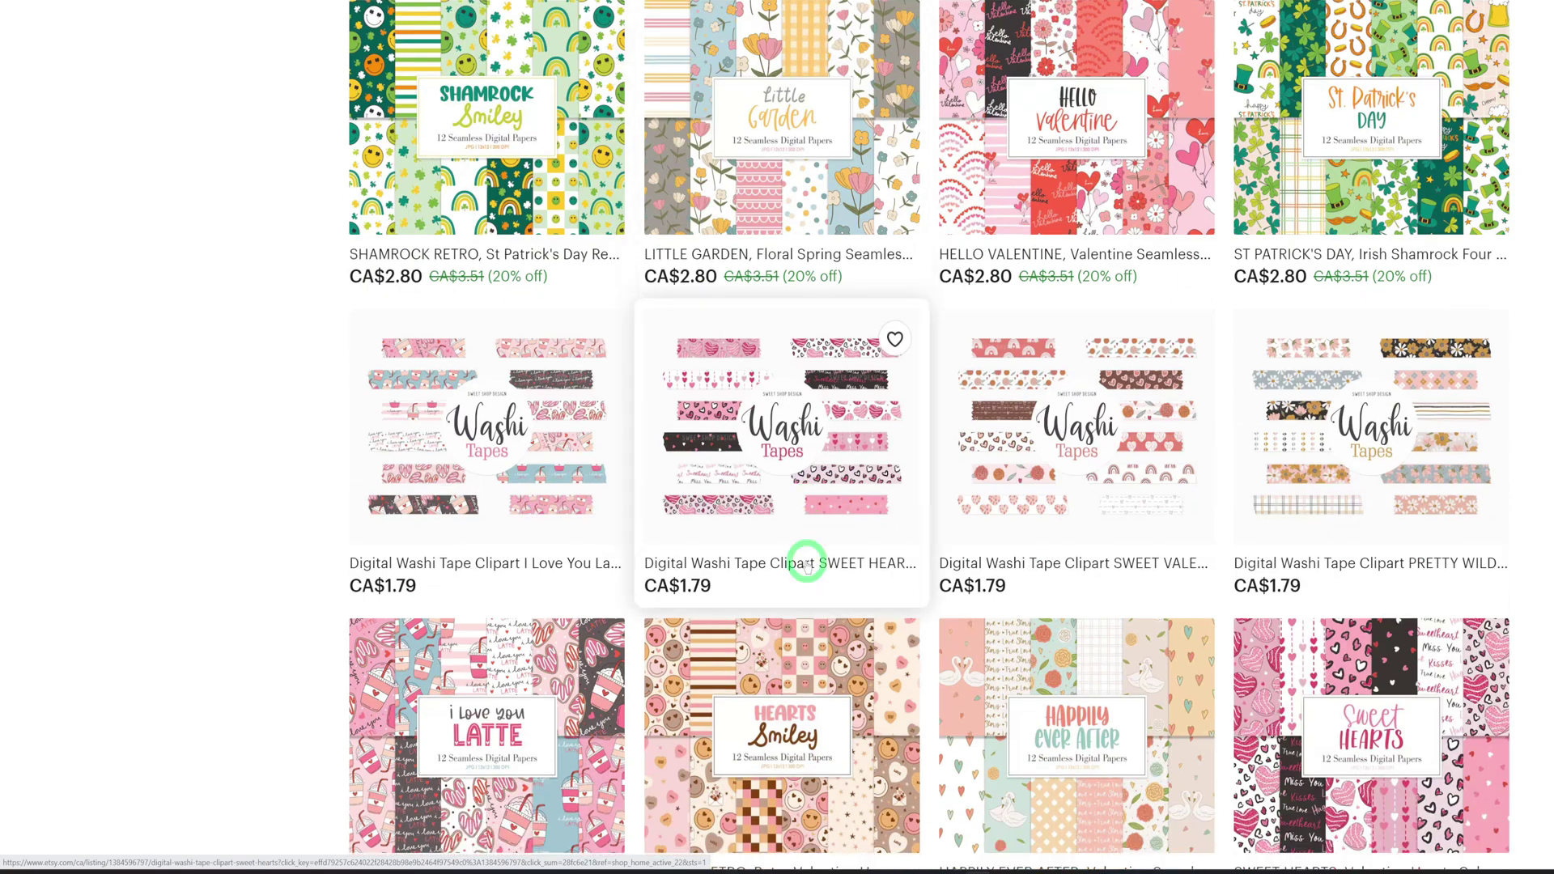
{"action": "scroll", "coordinate": [819, 590], "scroll_direction": "up", "scroll_amount": 10}
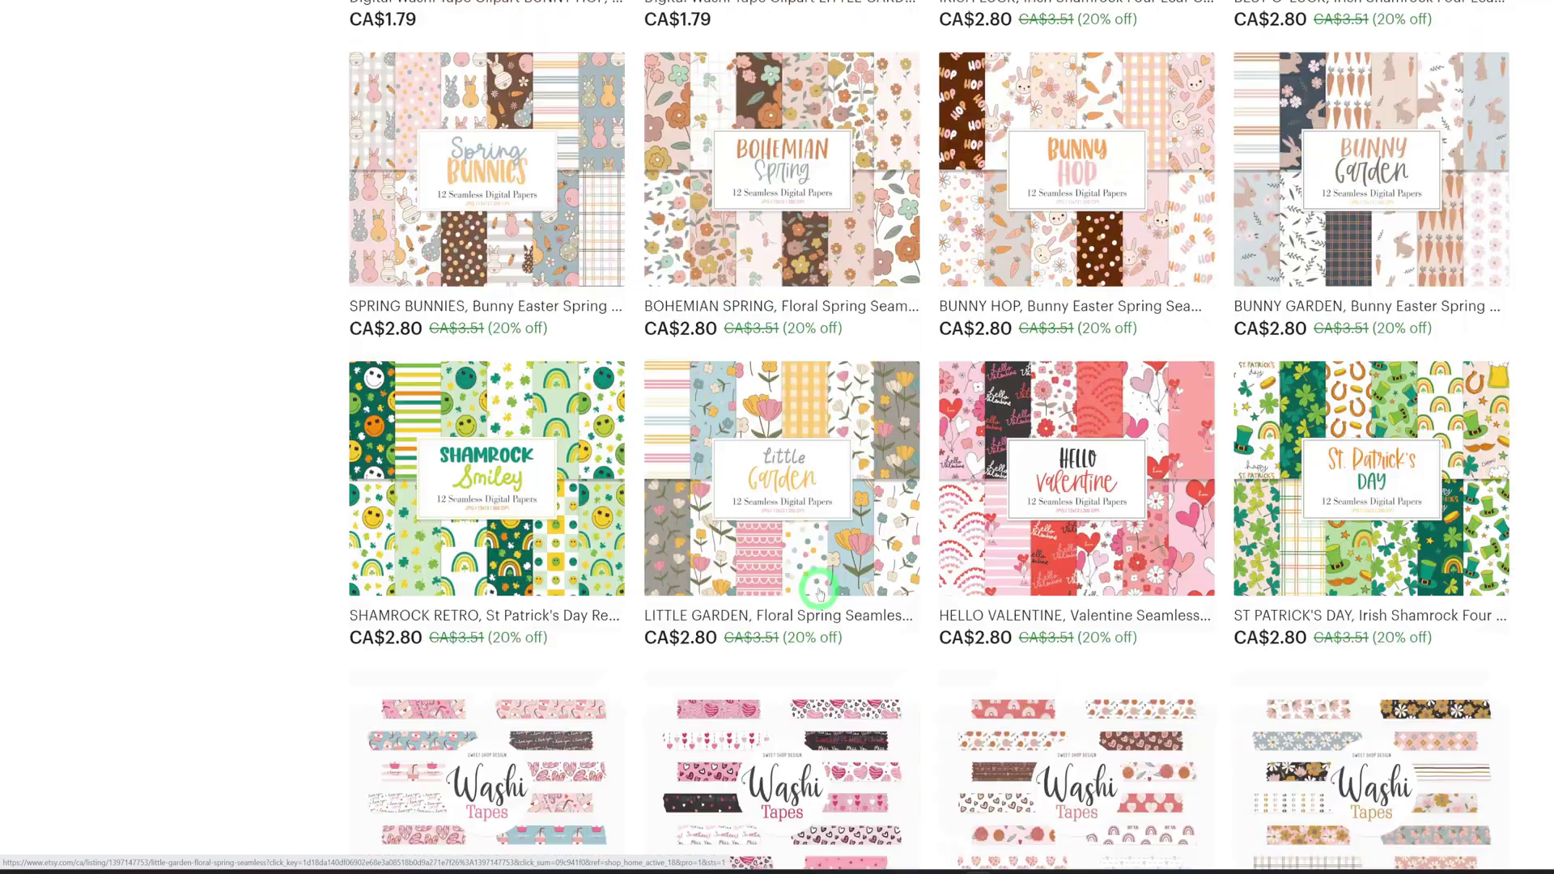
{"action": "scroll", "coordinate": [819, 590], "scroll_direction": "up", "scroll_amount": 12}
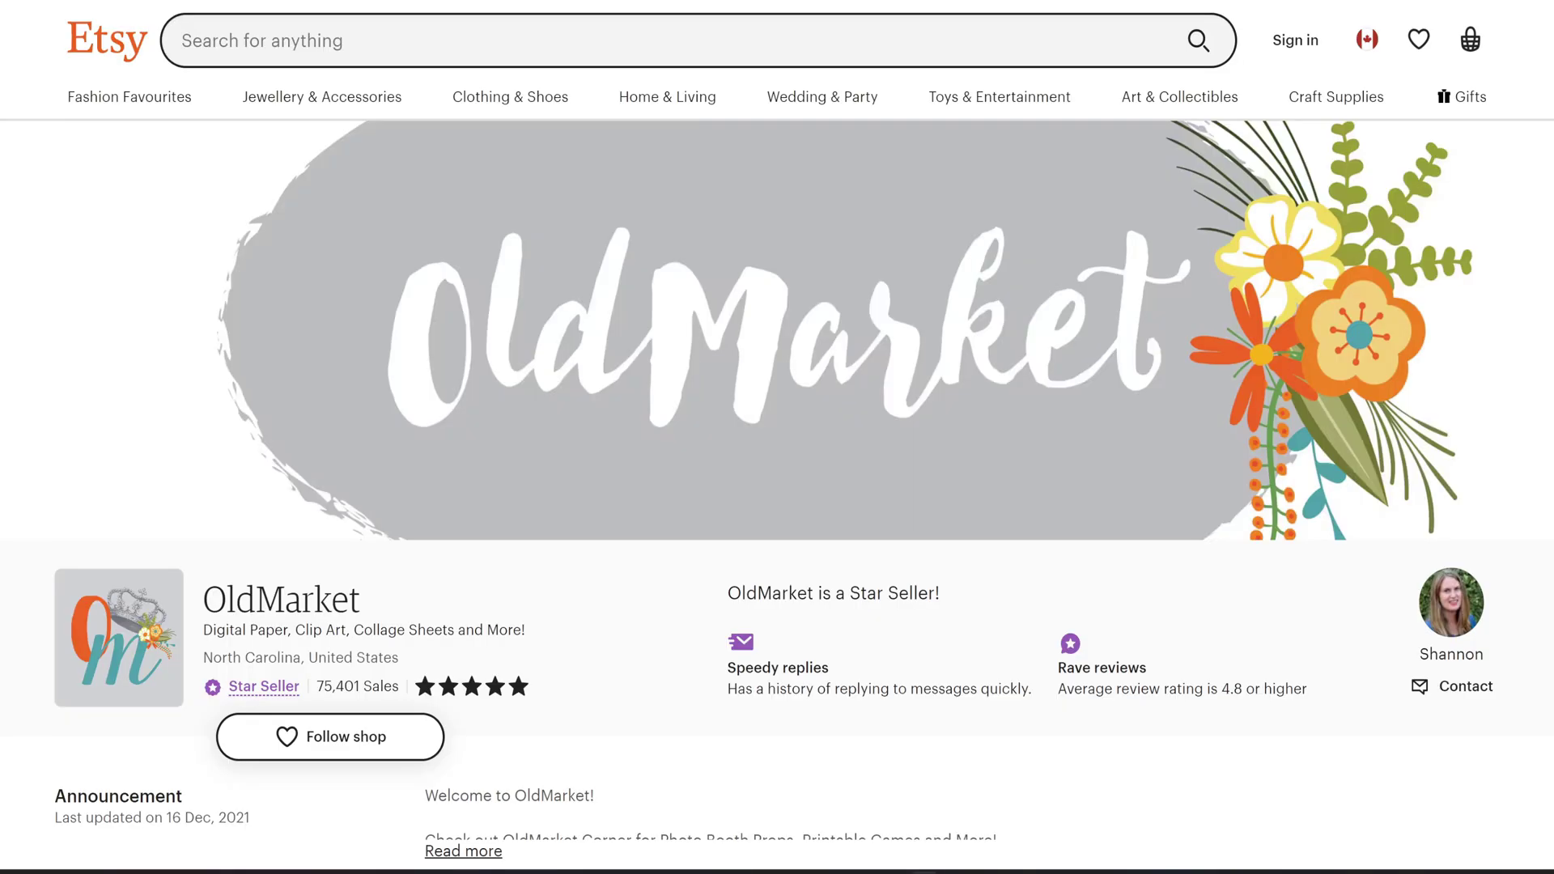
Step: Scroll down through the OldMarket shop's floral and pastel digital paper listings, then back up
{"action": "scroll", "coordinate": [549, 416], "scroll_direction": "down", "scroll_amount": 4}
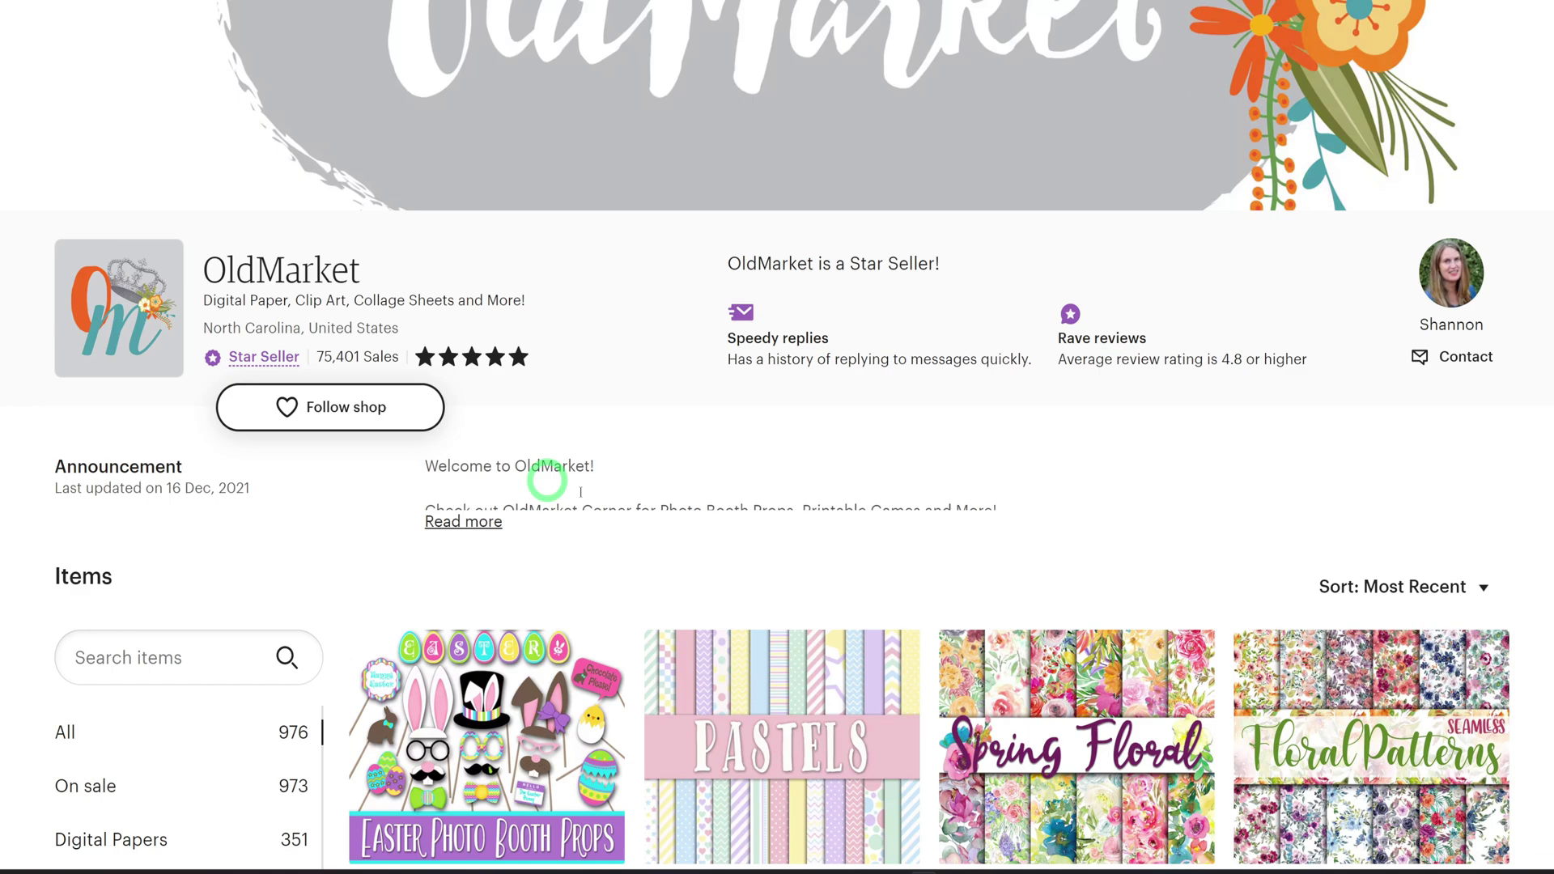
{"action": "scroll", "coordinate": [704, 537], "scroll_direction": "down", "scroll_amount": 5}
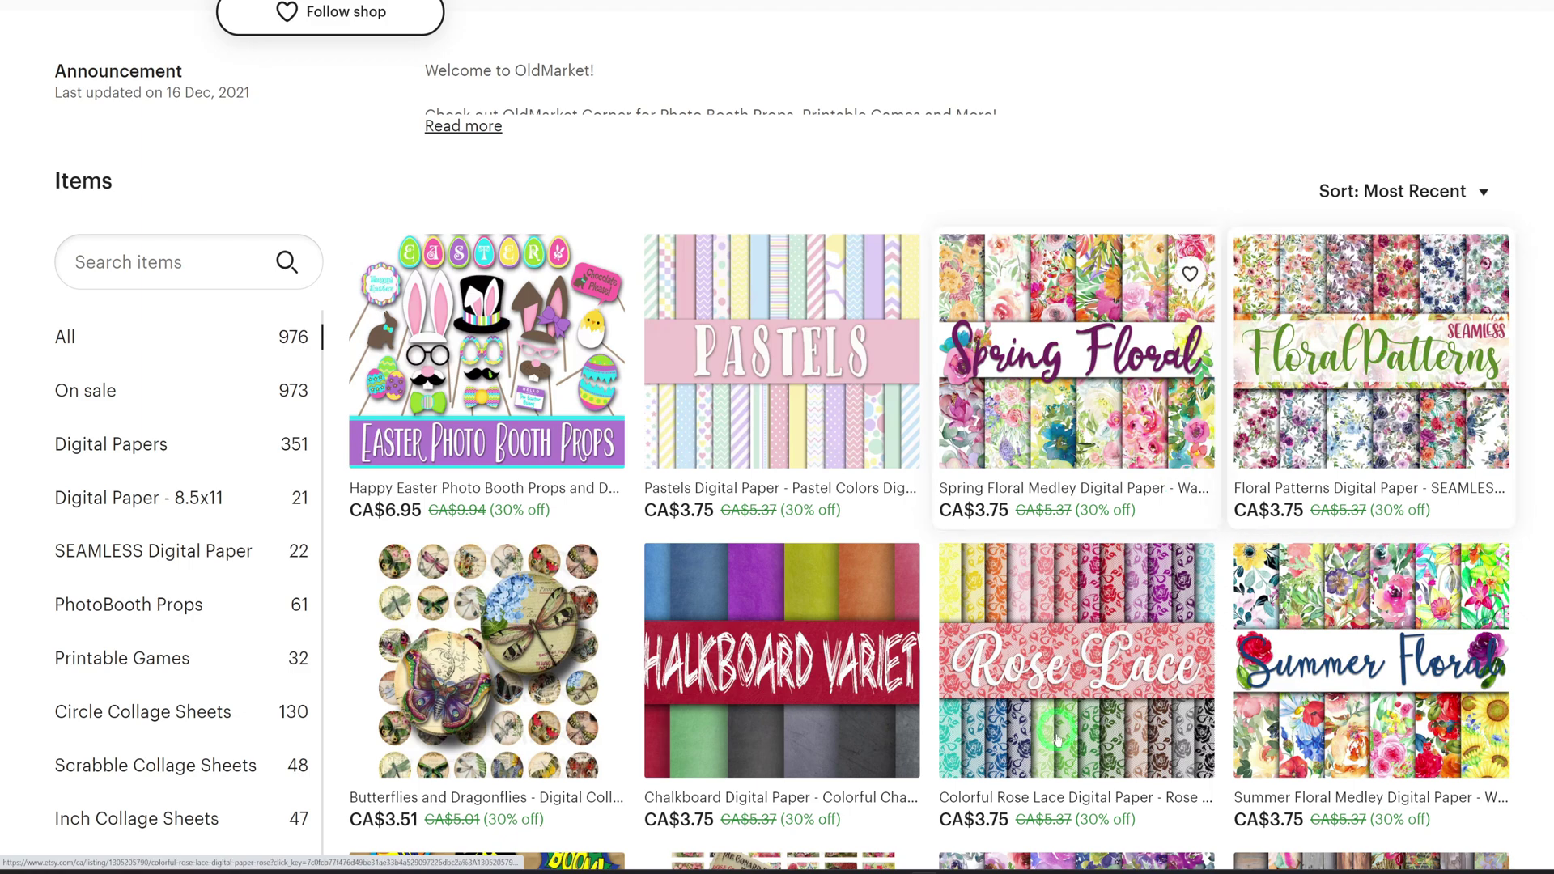
{"action": "scroll", "coordinate": [1536, 544], "scroll_direction": "down", "scroll_amount": 4}
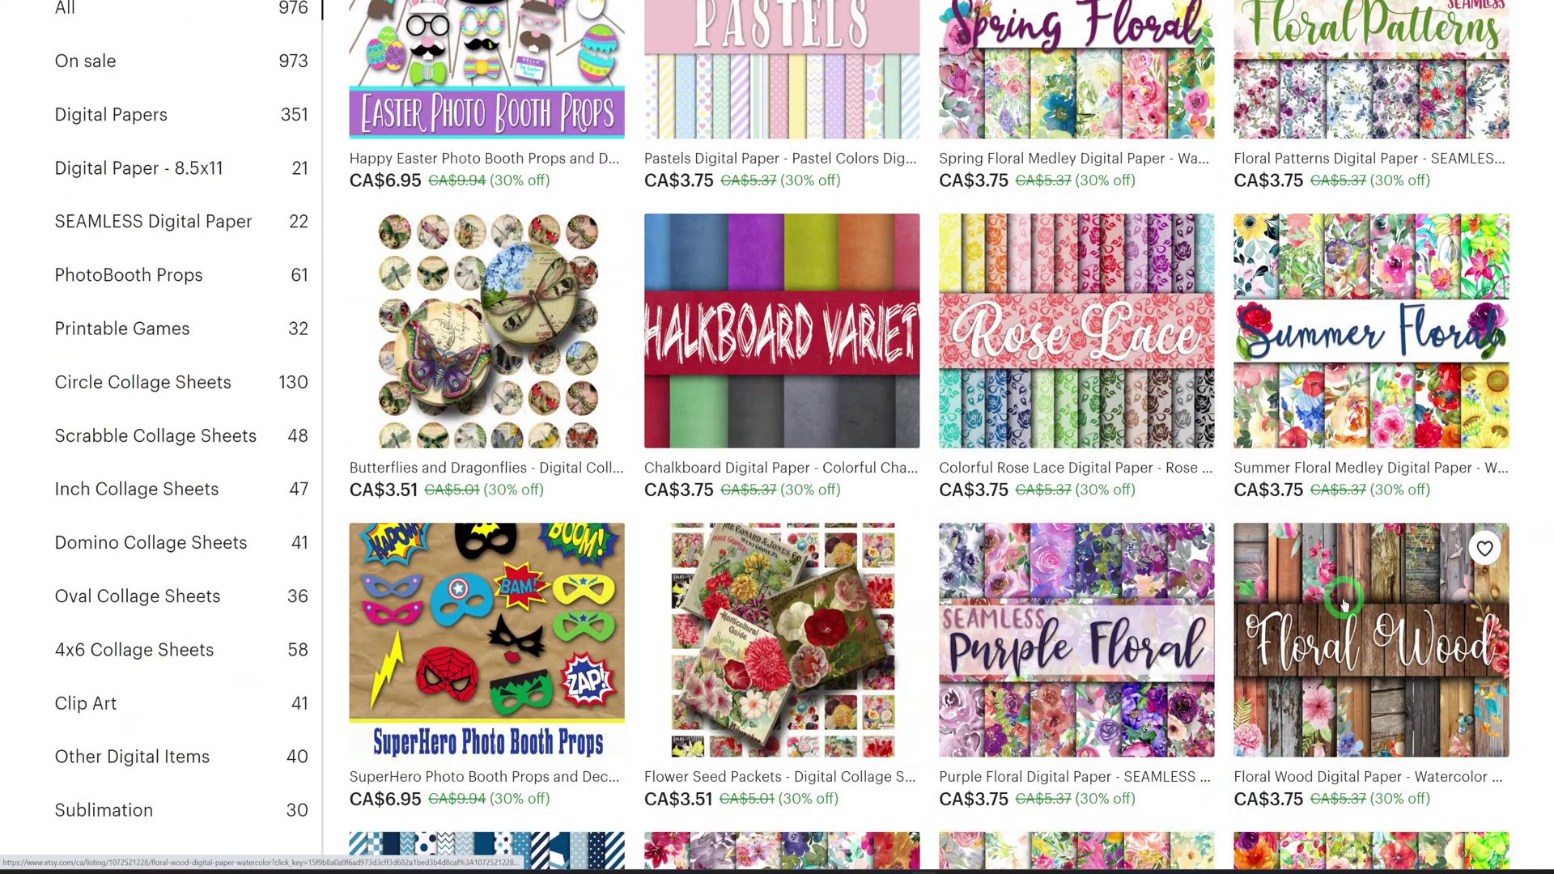
{"action": "scroll", "coordinate": [1425, 566], "scroll_direction": "down", "scroll_amount": 5}
{"action": "scroll", "coordinate": [1341, 605], "scroll_direction": "down", "scroll_amount": 8}
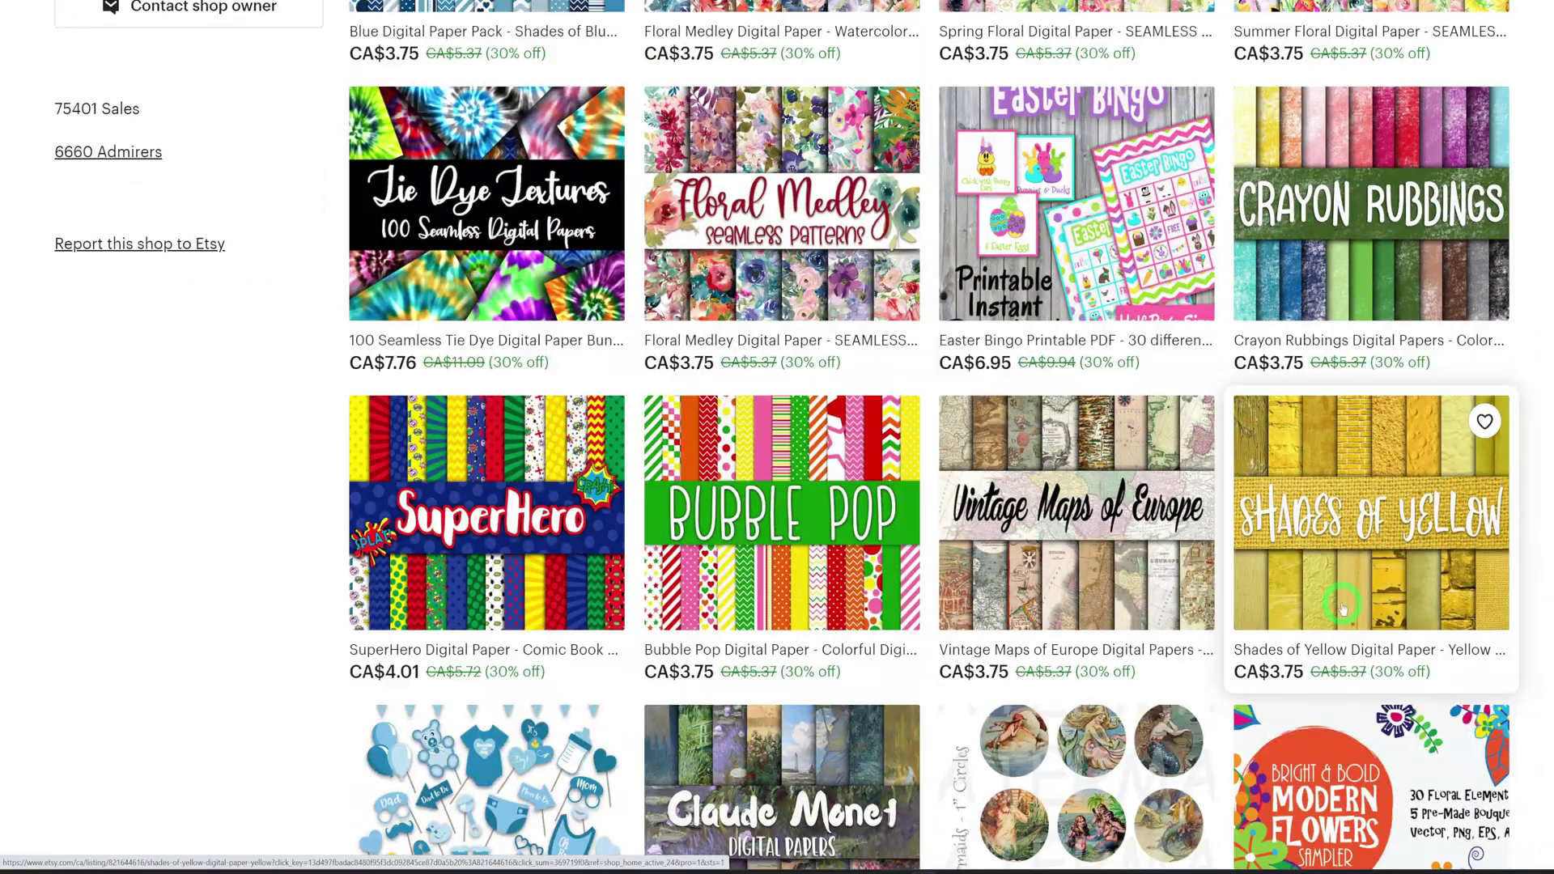
{"action": "scroll", "coordinate": [1341, 608], "scroll_direction": "up", "scroll_amount": 20}
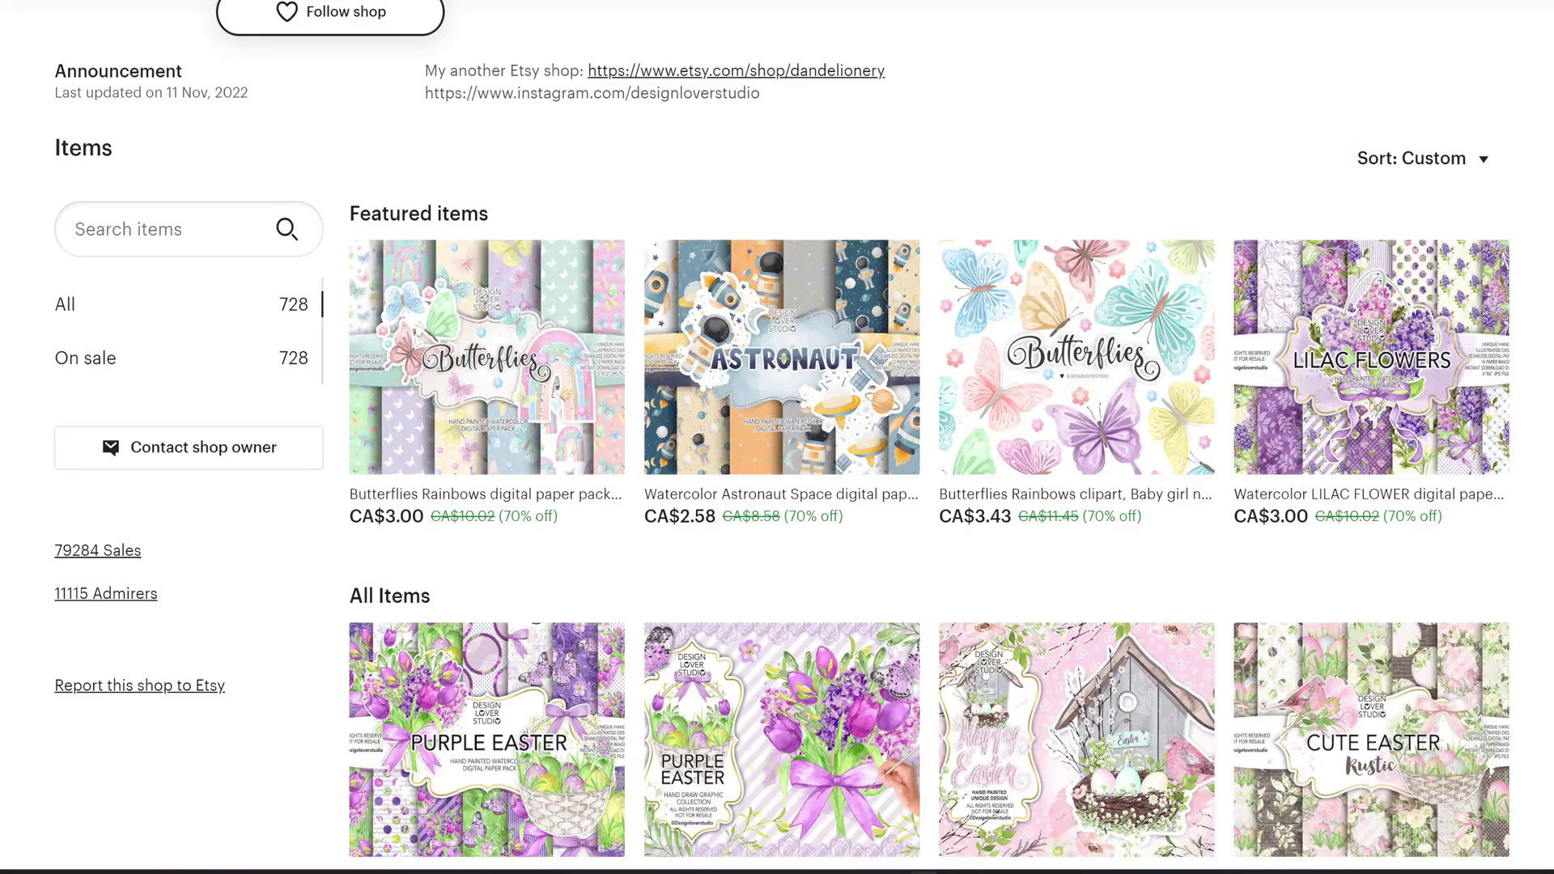
Step: Scroll through the designloverstudio Featured and All Items watercolour listings, then back to the top
{"action": "scroll", "coordinate": [593, 392], "scroll_direction": "up", "scroll_amount": 4}
{"action": "scroll", "coordinate": [593, 393], "scroll_direction": "up", "scroll_amount": 3}
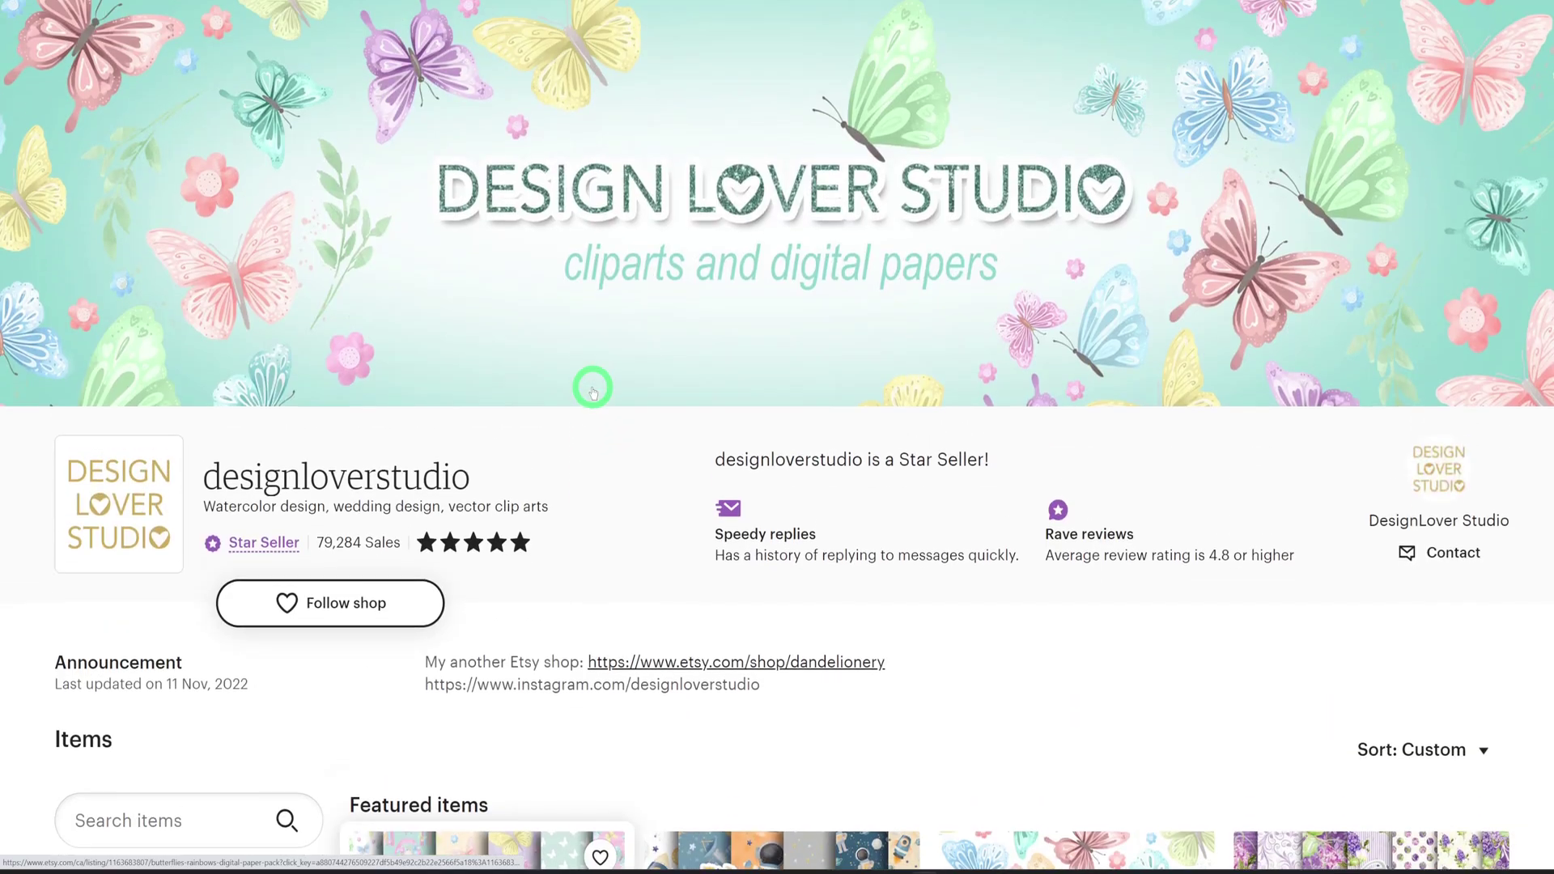
{"action": "scroll", "coordinate": [543, 441], "scroll_direction": "down", "scroll_amount": 2}
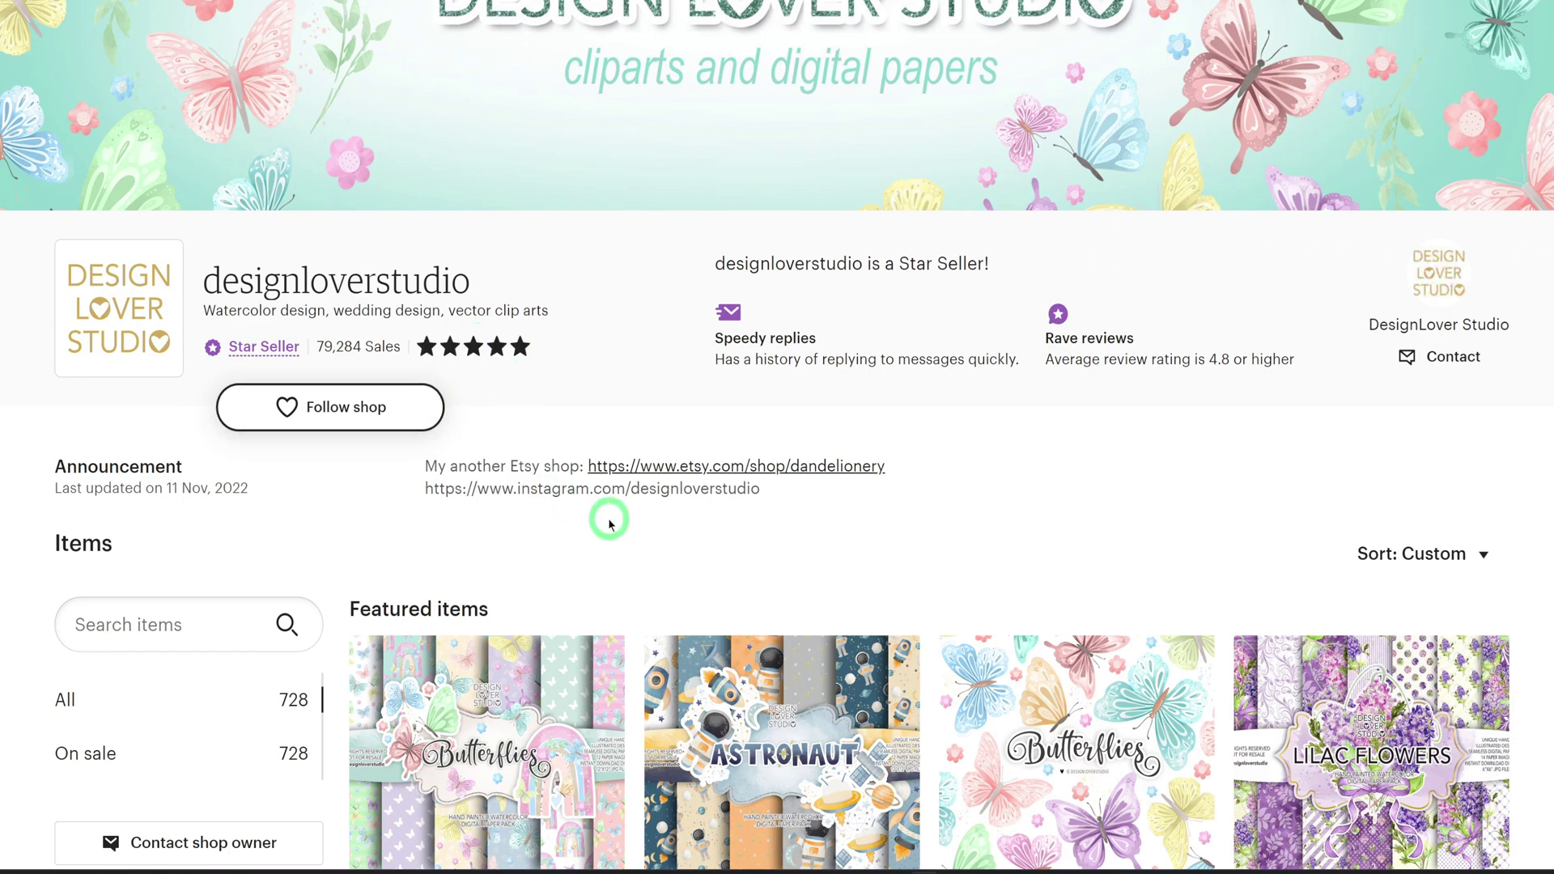
{"action": "scroll", "coordinate": [631, 524], "scroll_direction": "down", "scroll_amount": 4}
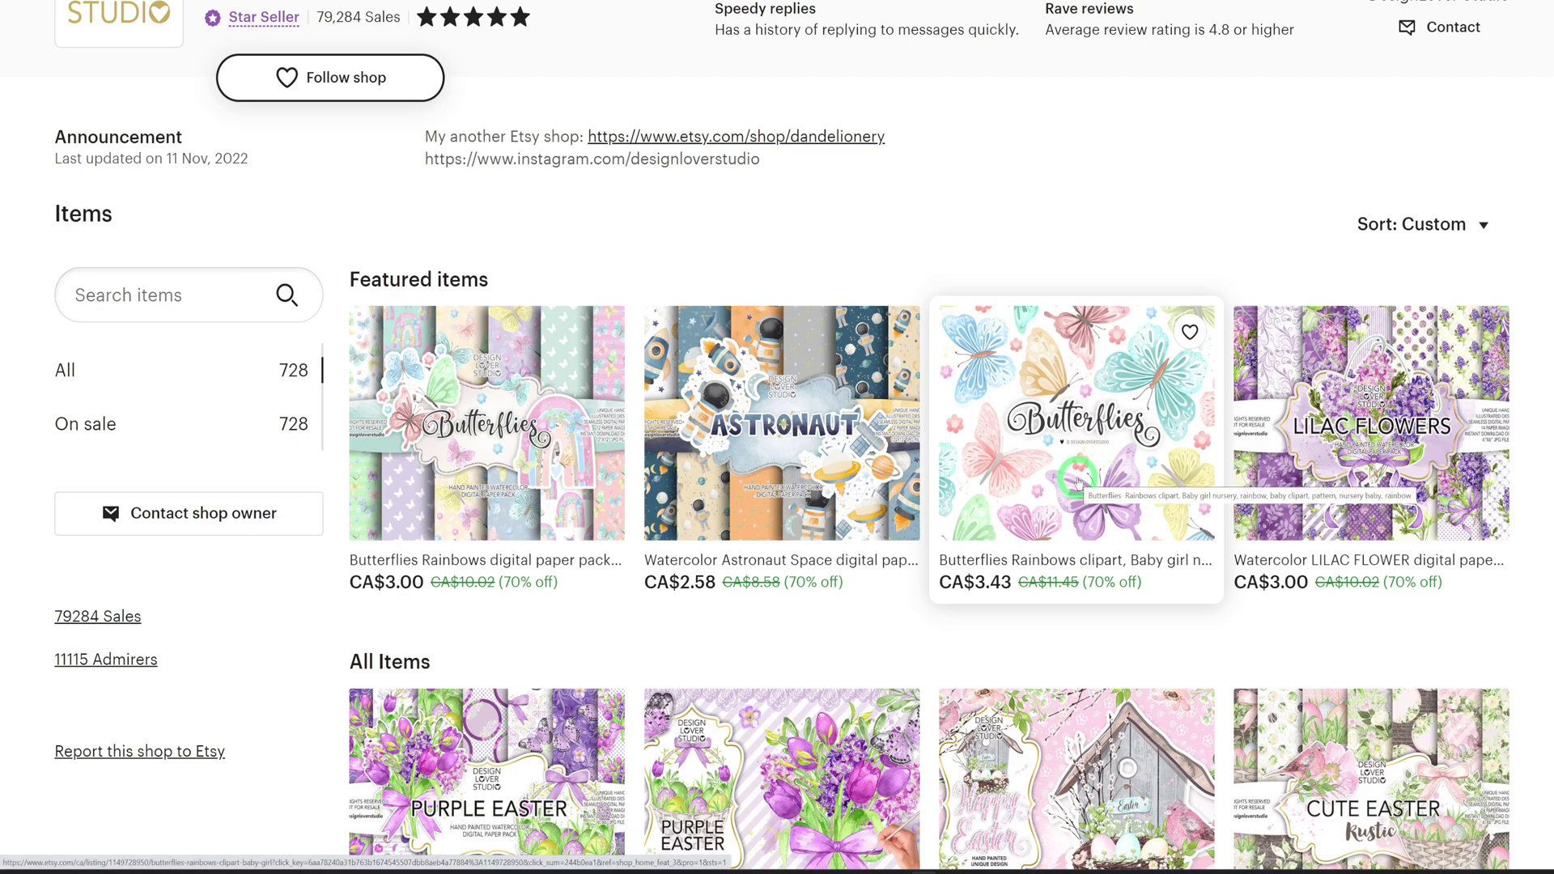
{"action": "scroll", "coordinate": [1077, 484], "scroll_direction": "down", "scroll_amount": 3}
{"action": "scroll", "coordinate": [1061, 522], "scroll_direction": "down", "scroll_amount": 4}
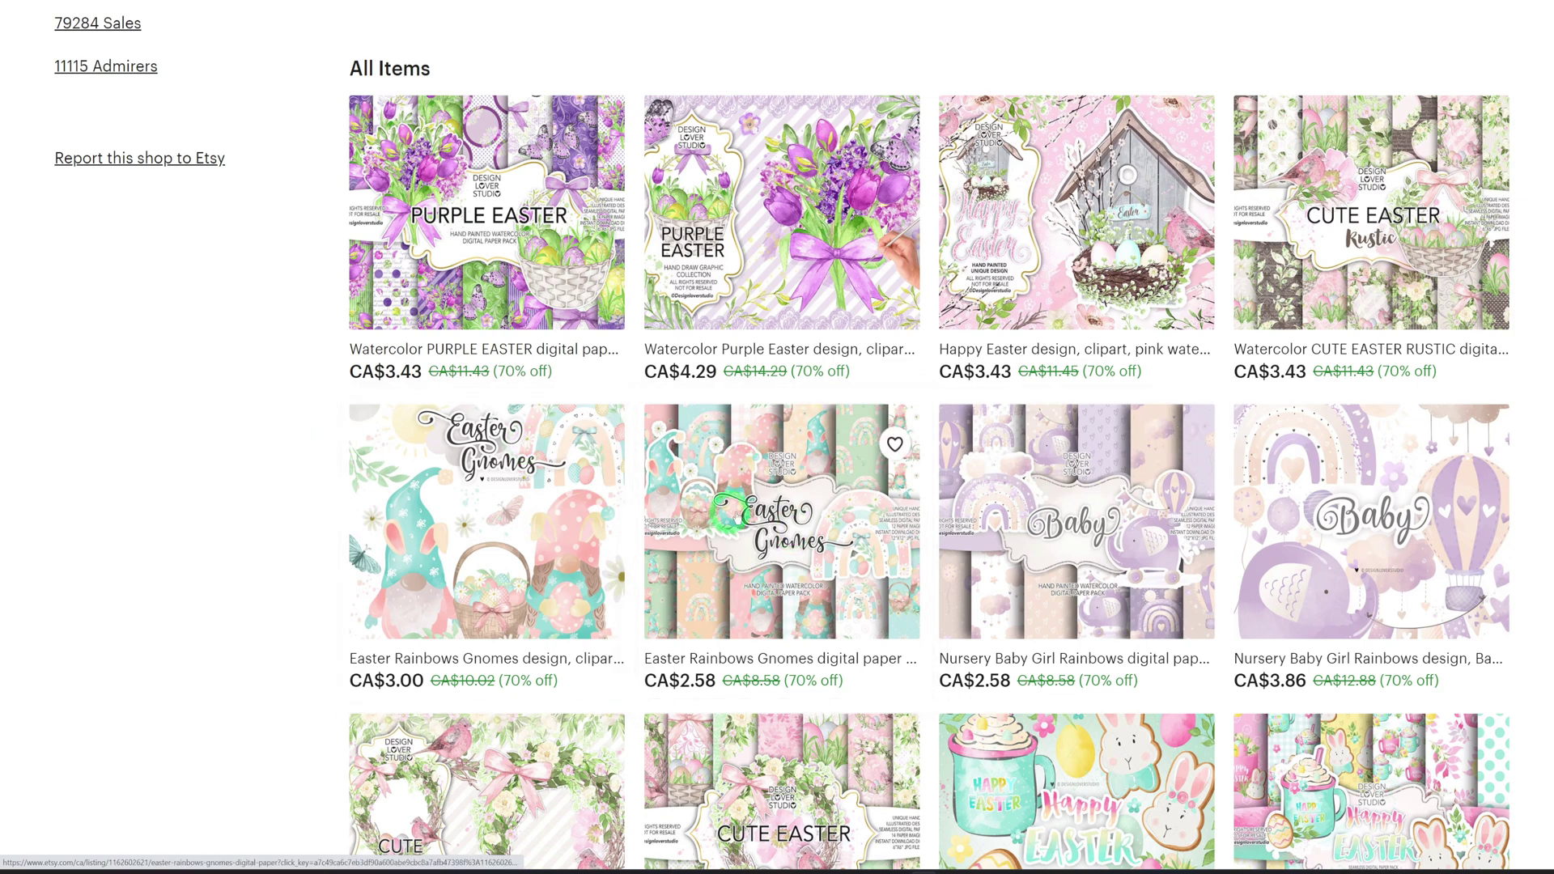
{"action": "scroll", "coordinate": [784, 522], "scroll_direction": "down", "scroll_amount": 5}
{"action": "scroll", "coordinate": [785, 524], "scroll_direction": "down", "scroll_amount": 9}
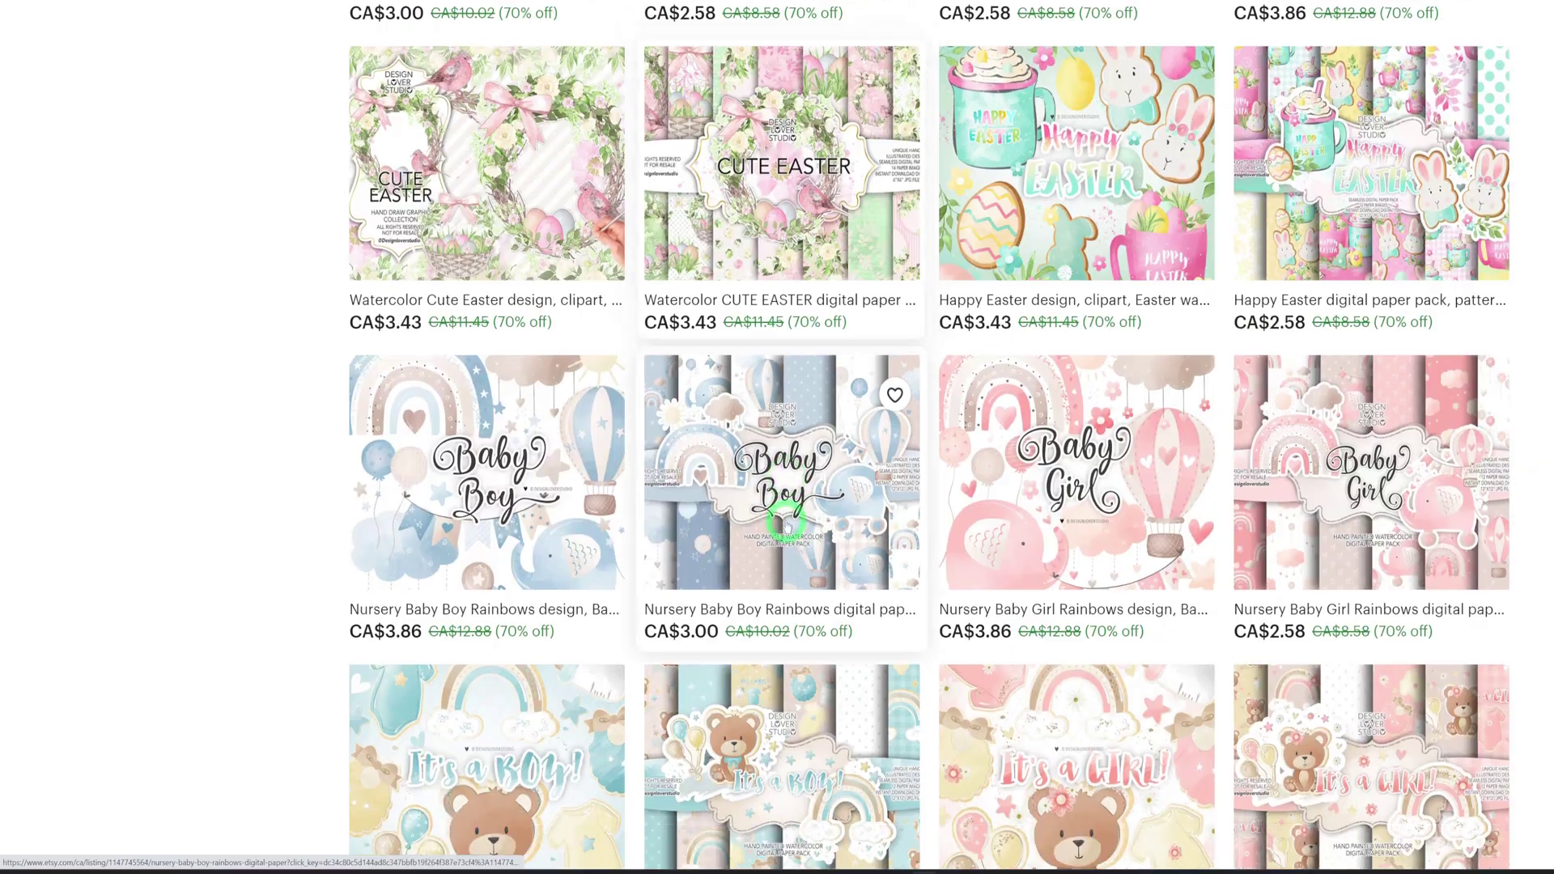
{"action": "scroll", "coordinate": [787, 522], "scroll_direction": "down", "scroll_amount": 5}
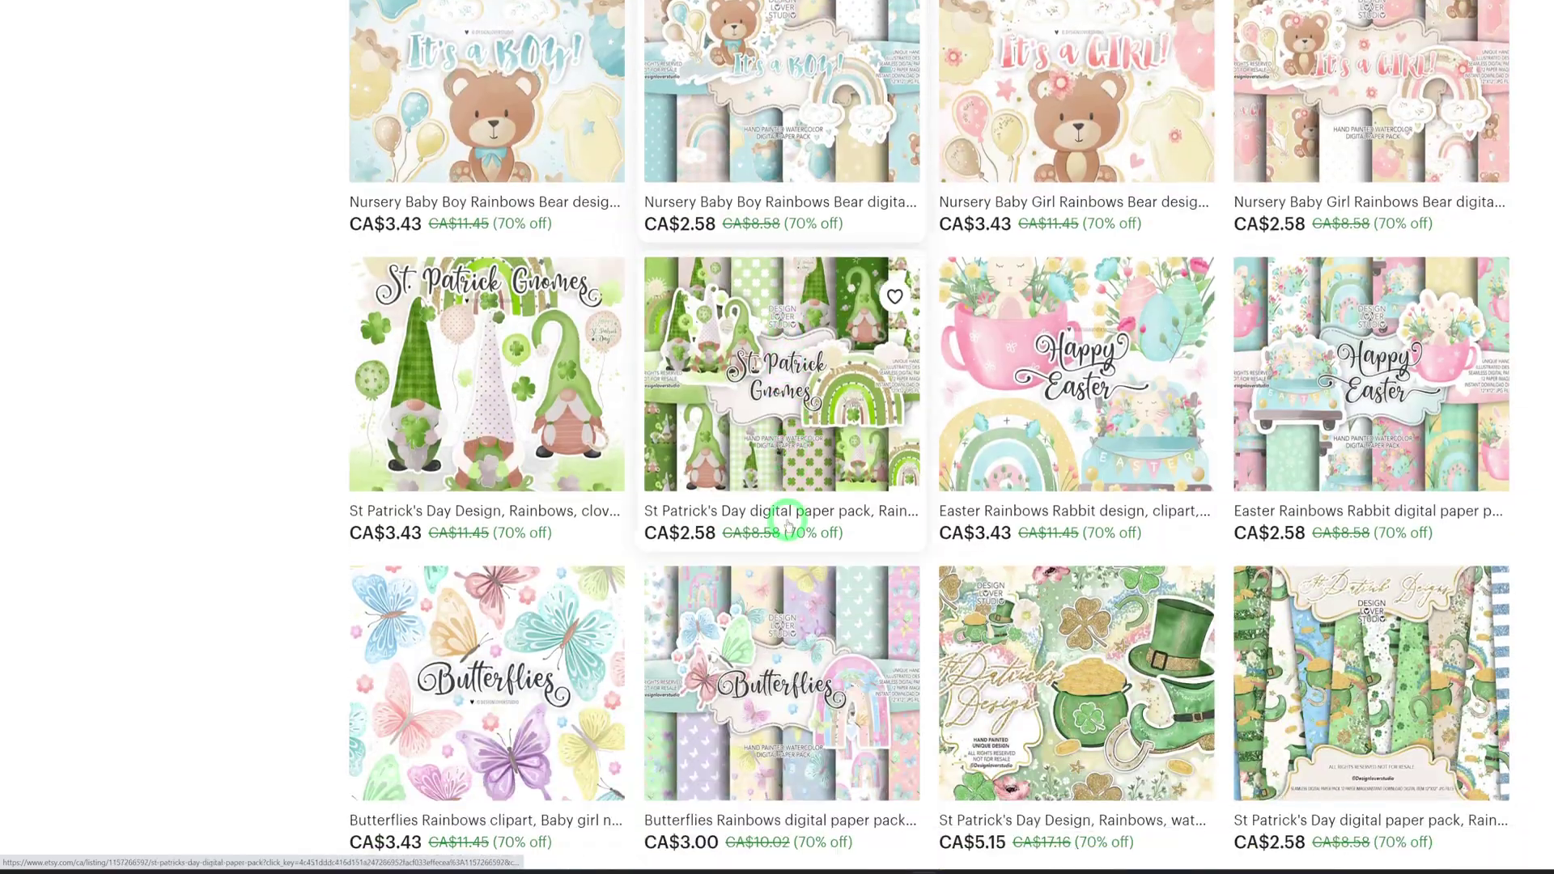
{"action": "scroll", "coordinate": [802, 538], "scroll_direction": "up", "scroll_amount": 14}
{"action": "scroll", "coordinate": [817, 557], "scroll_direction": "up", "scroll_amount": 12}
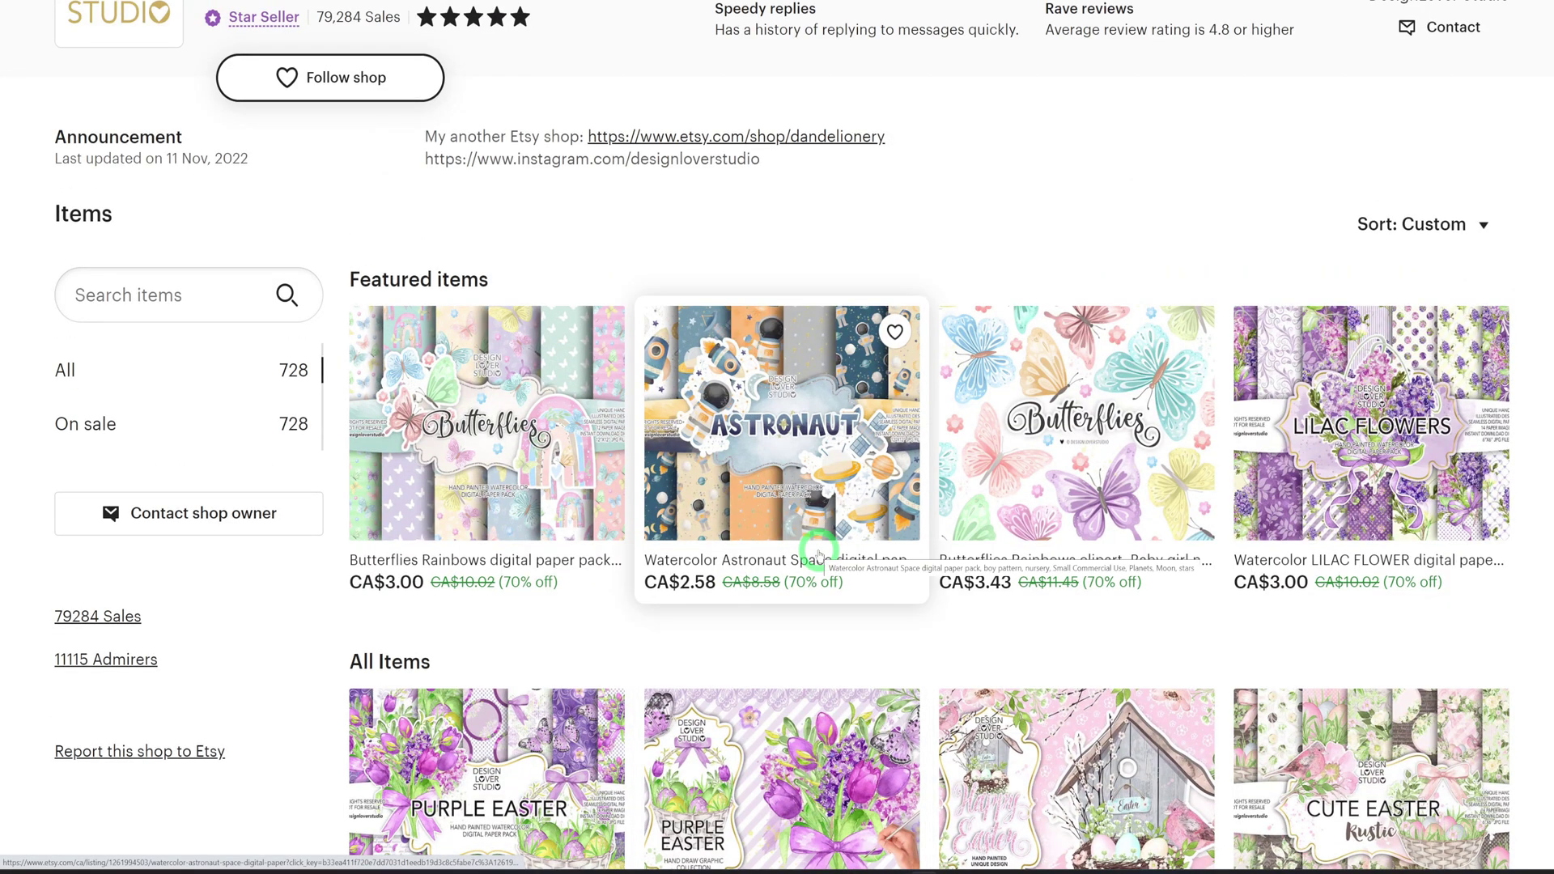
{"action": "scroll", "coordinate": [819, 555], "scroll_direction": "up", "scroll_amount": 3}
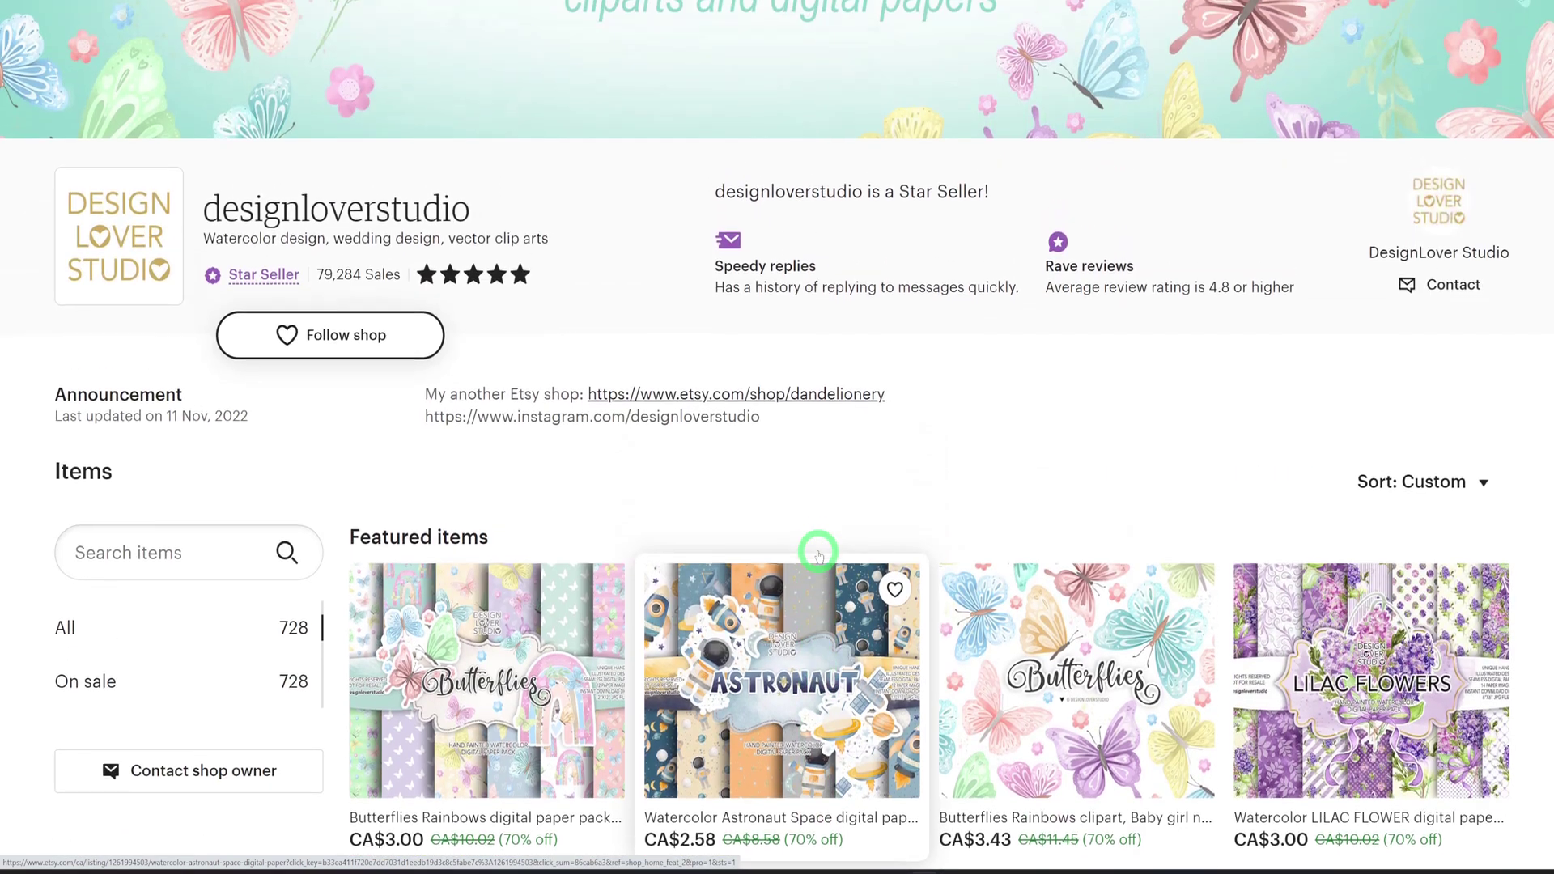
{"action": "scroll", "coordinate": [818, 555], "scroll_direction": "up", "scroll_amount": 2}
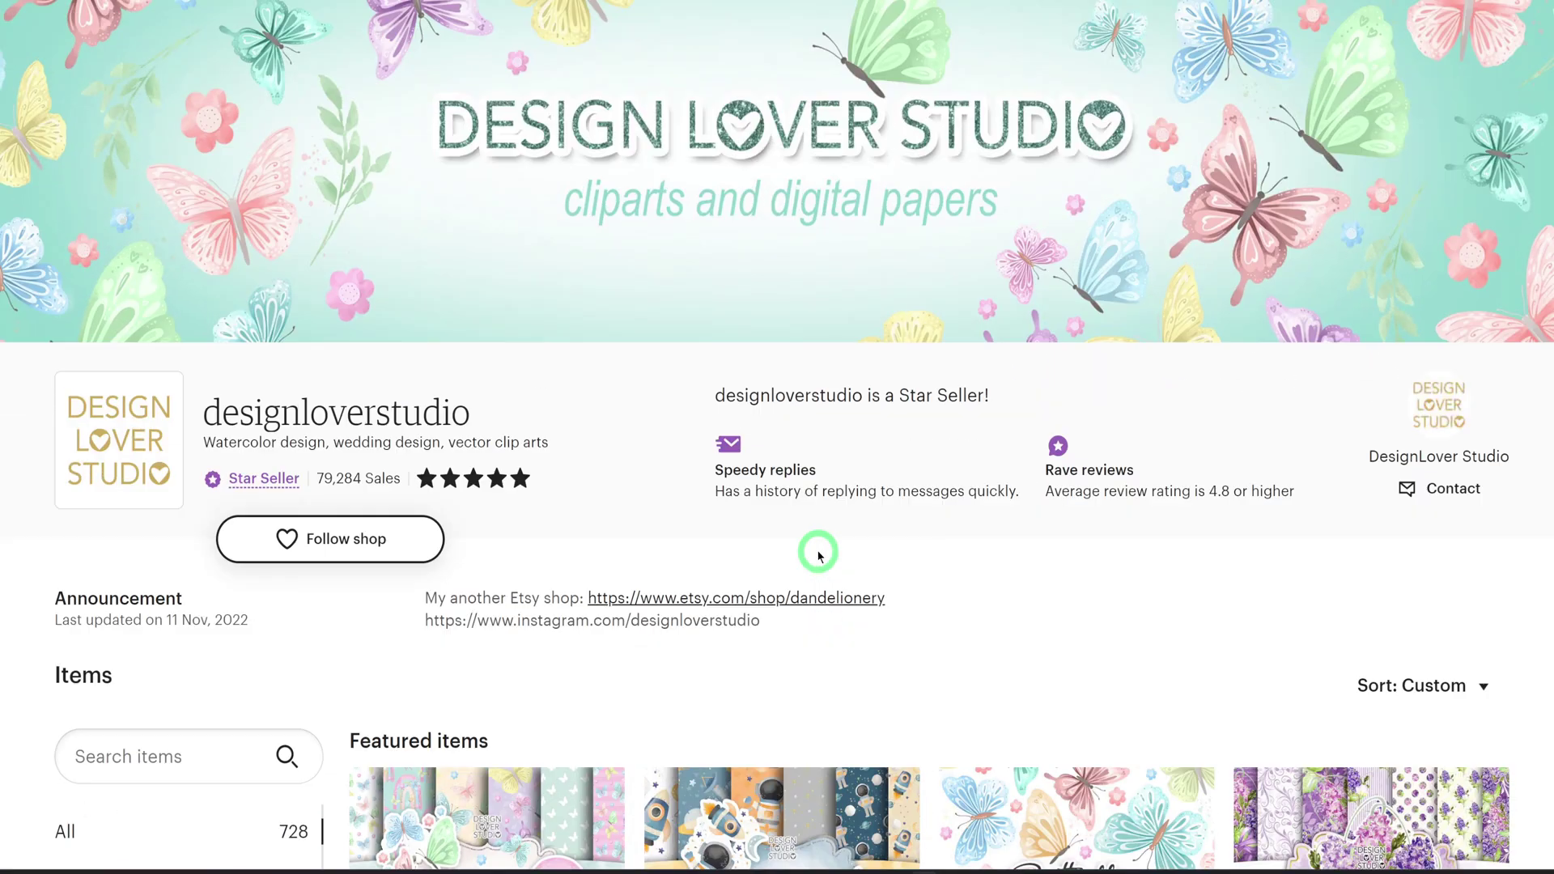
{"action": "scroll", "coordinate": [819, 556], "scroll_direction": "up", "scroll_amount": 2}
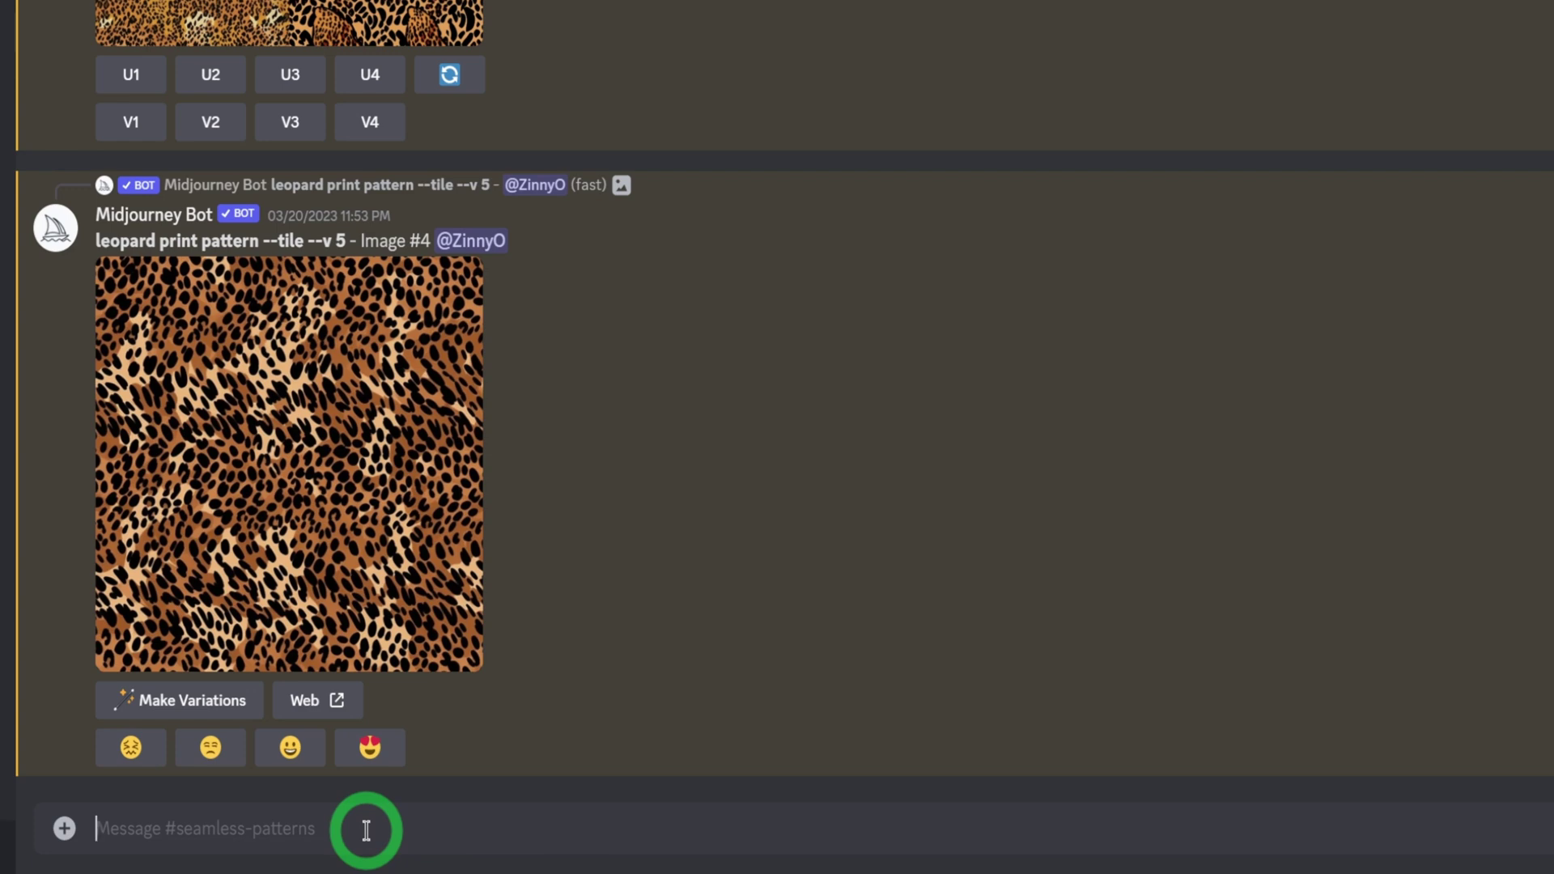
{"action": "type", "text": "/"}
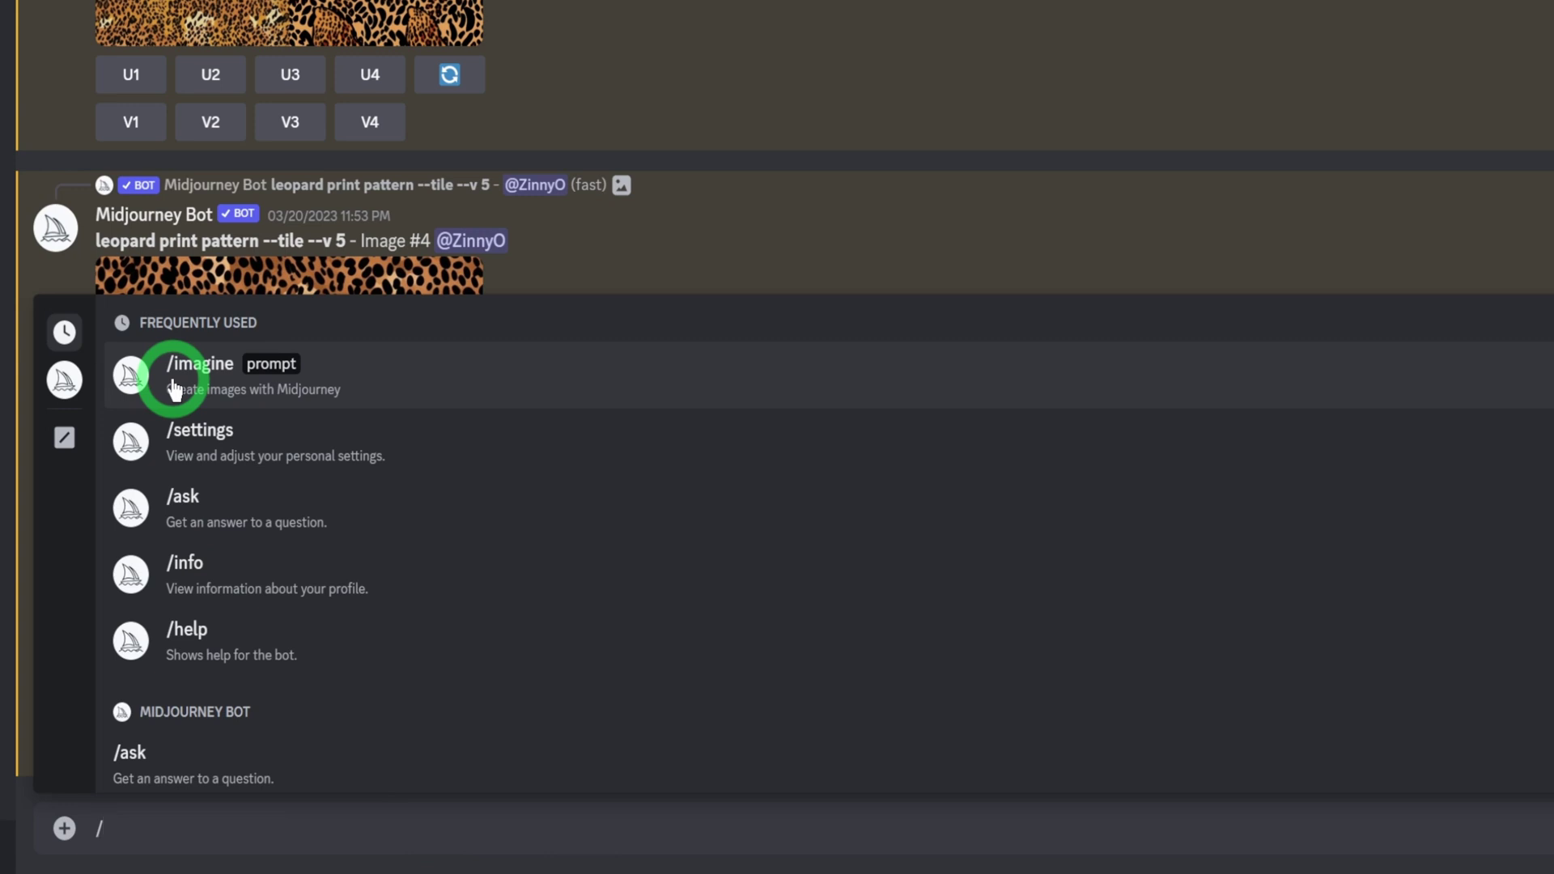
{"action": "left_click", "coordinate": [221, 456]}
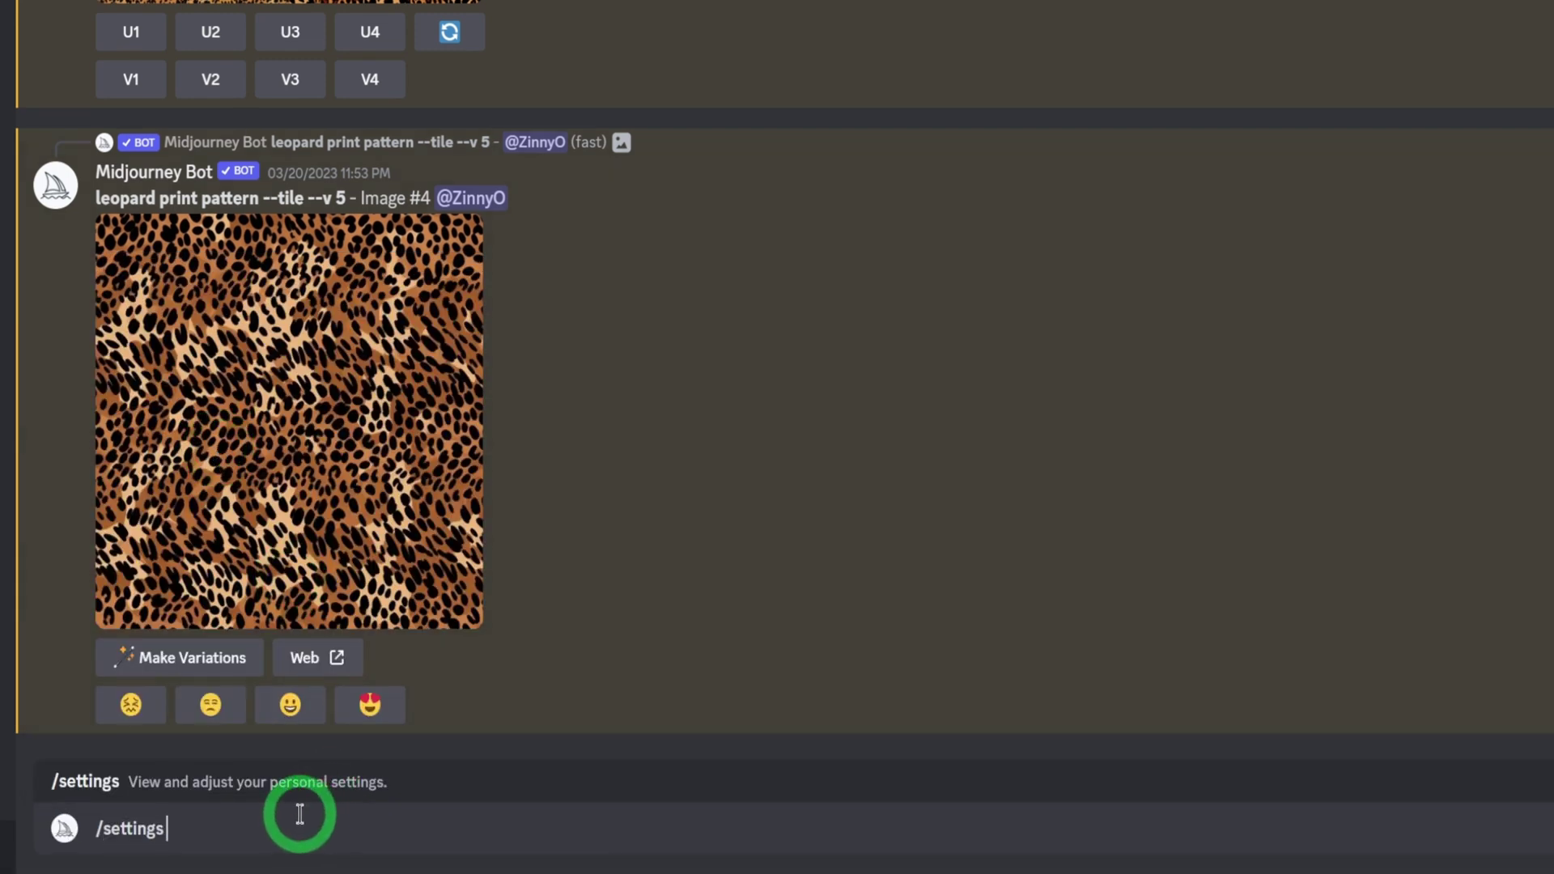
{"action": "key", "text": "Return"}
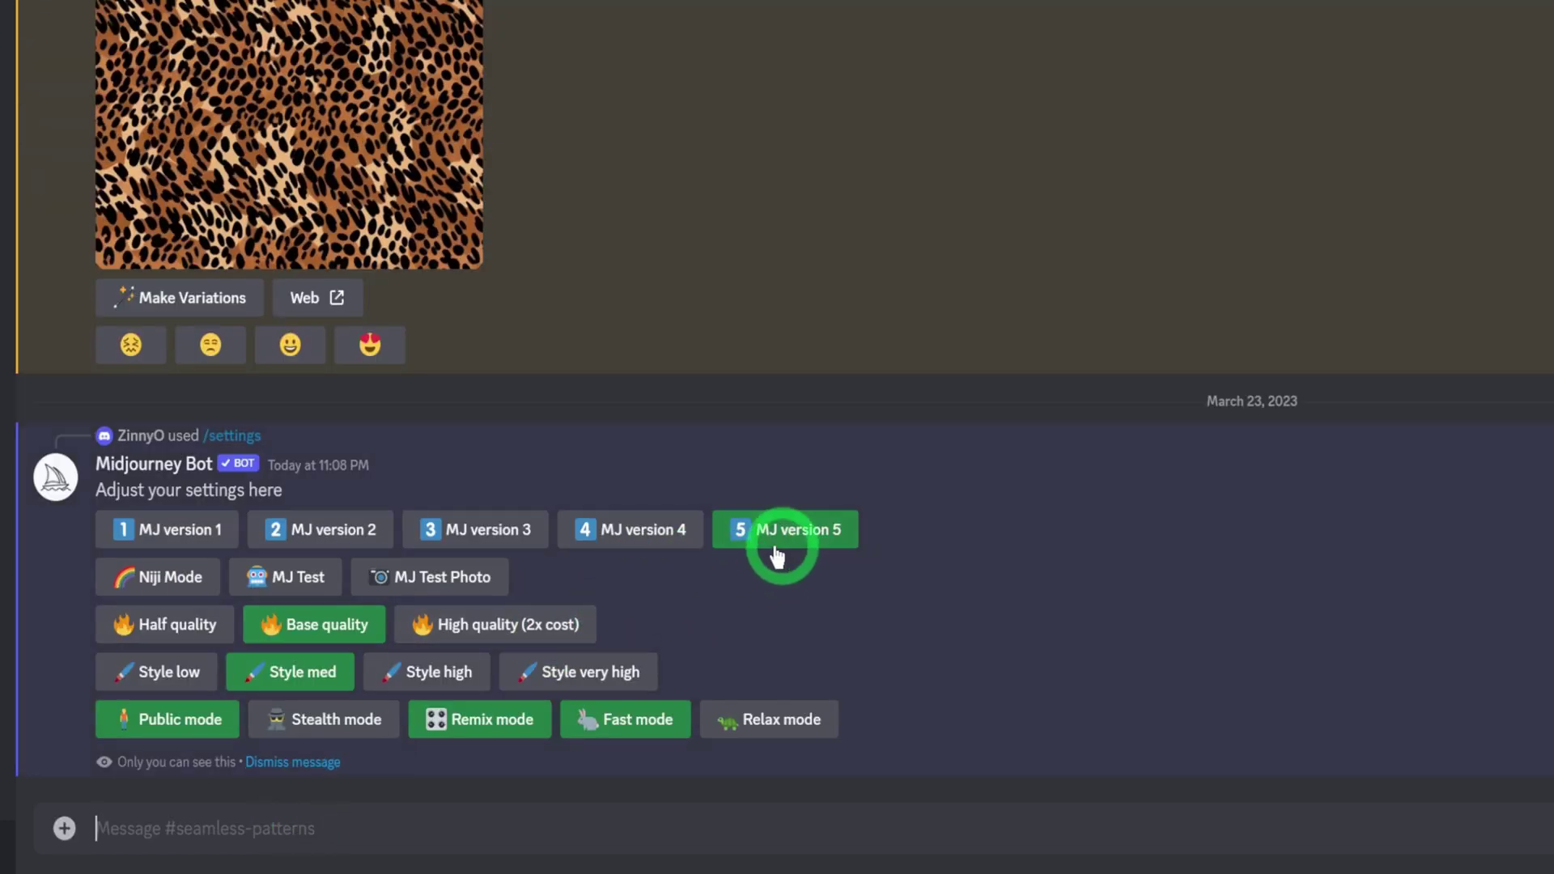
{"action": "left_click", "coordinate": [307, 764]}
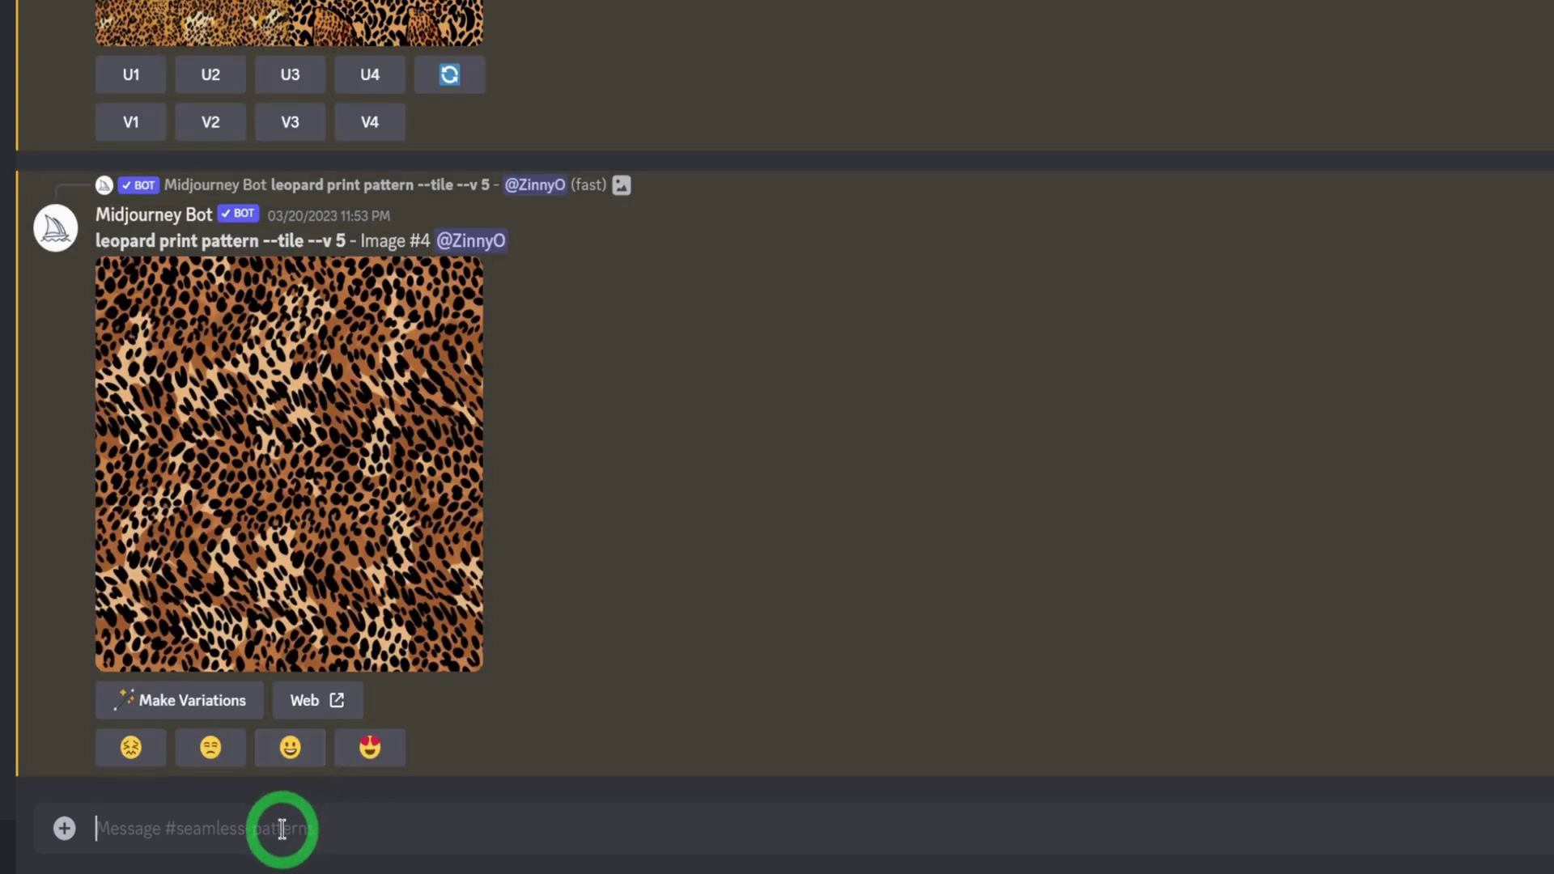
Step: Send /imagine with the pasted prompt 'clear distinct feather pattern, hd --tile --v 5'
{"action": "type", "text": "/"}
{"action": "left_click", "coordinate": [178, 390]}
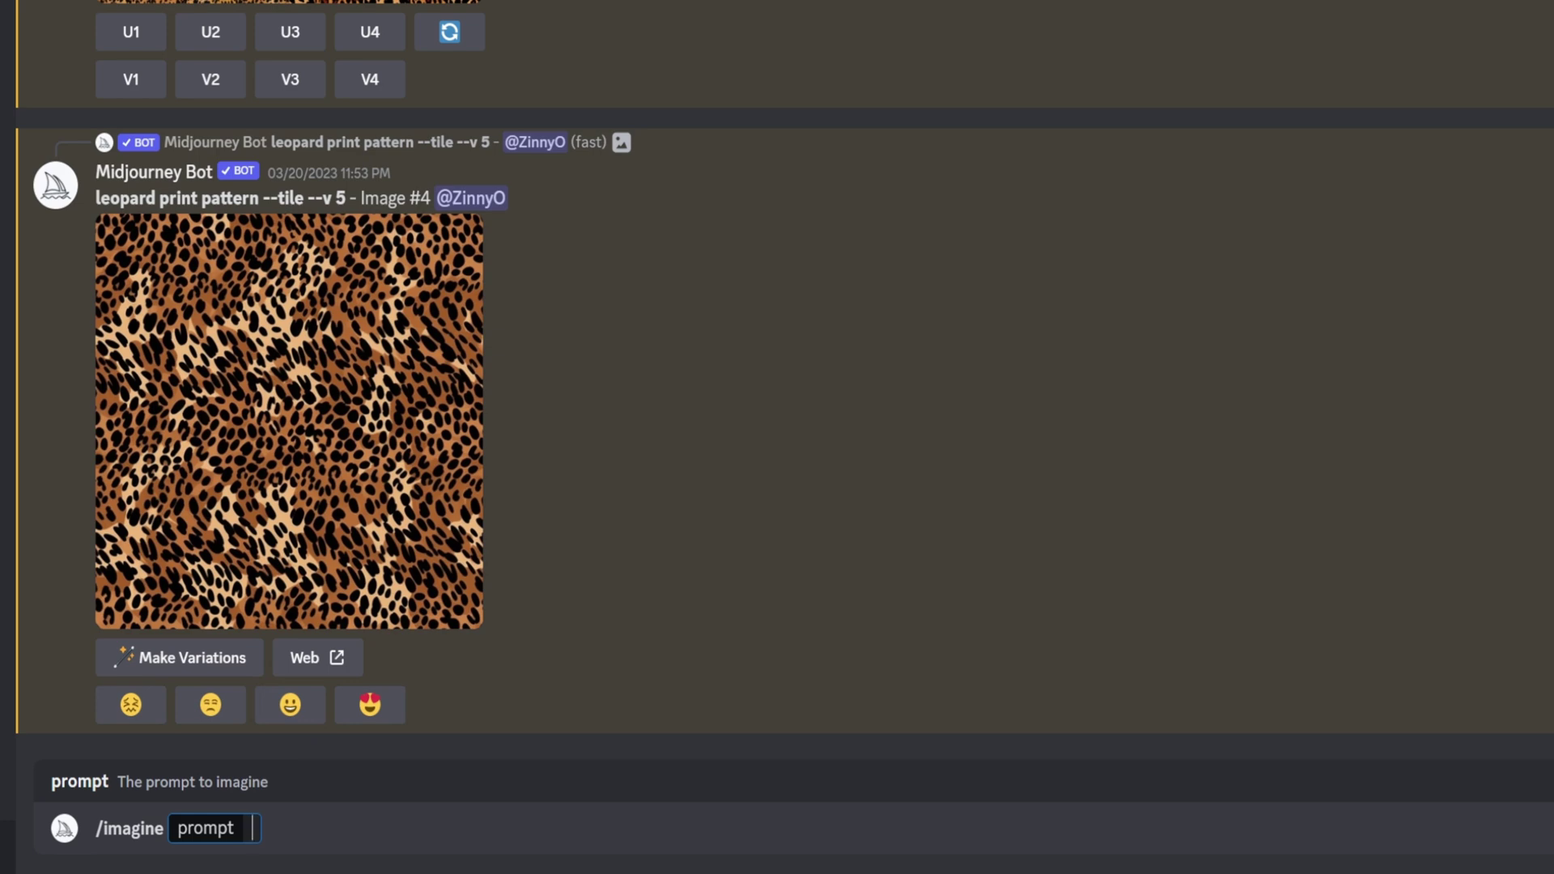
{"action": "right_click", "coordinate": [253, 831]}
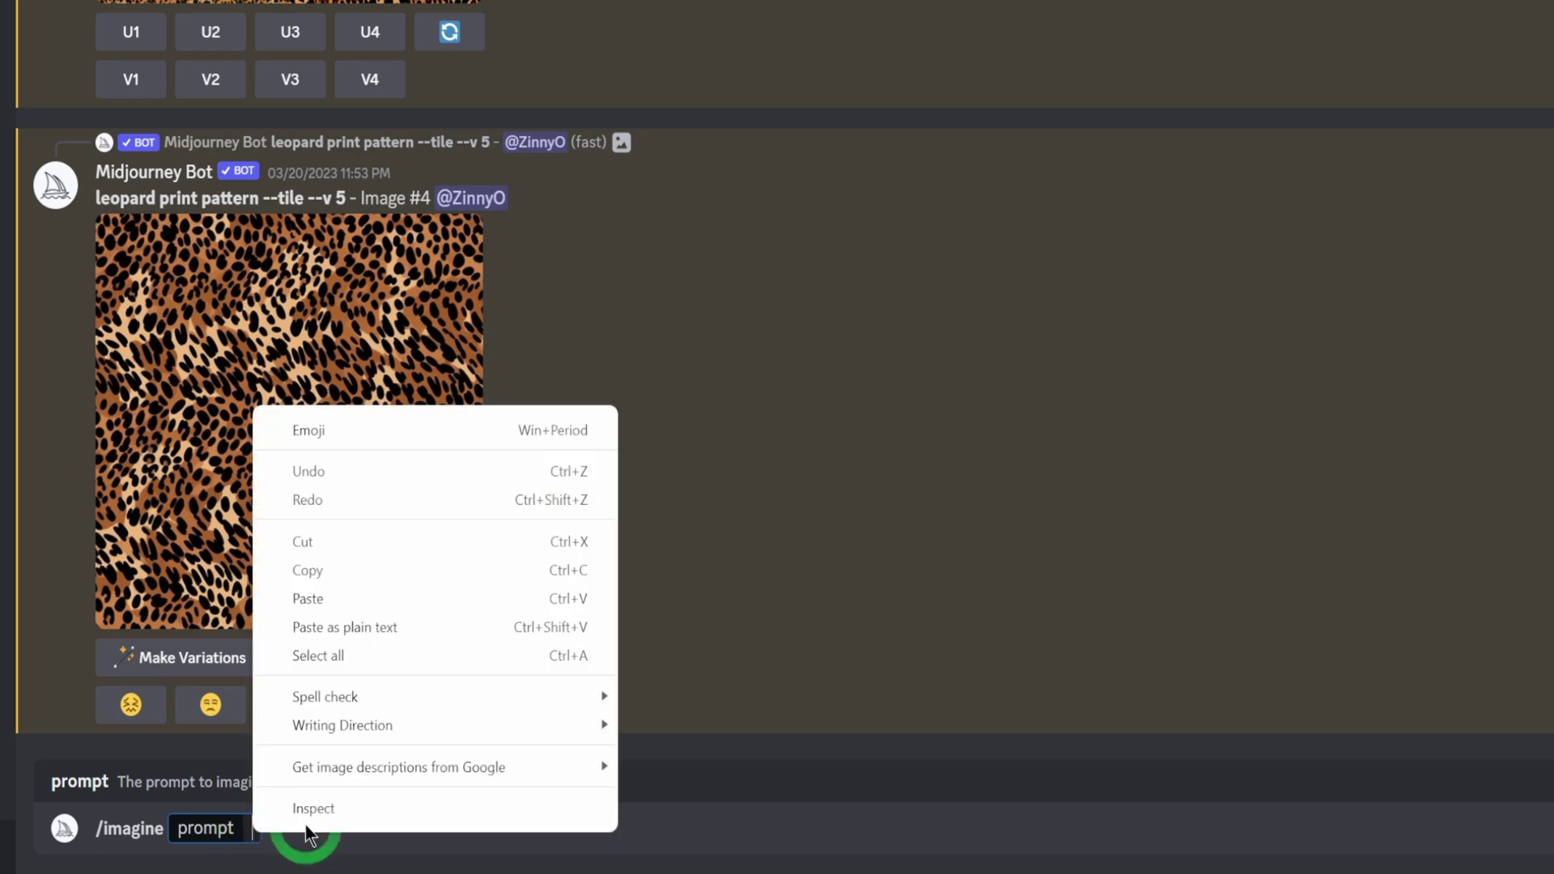
{"action": "left_click", "coordinate": [321, 604]}
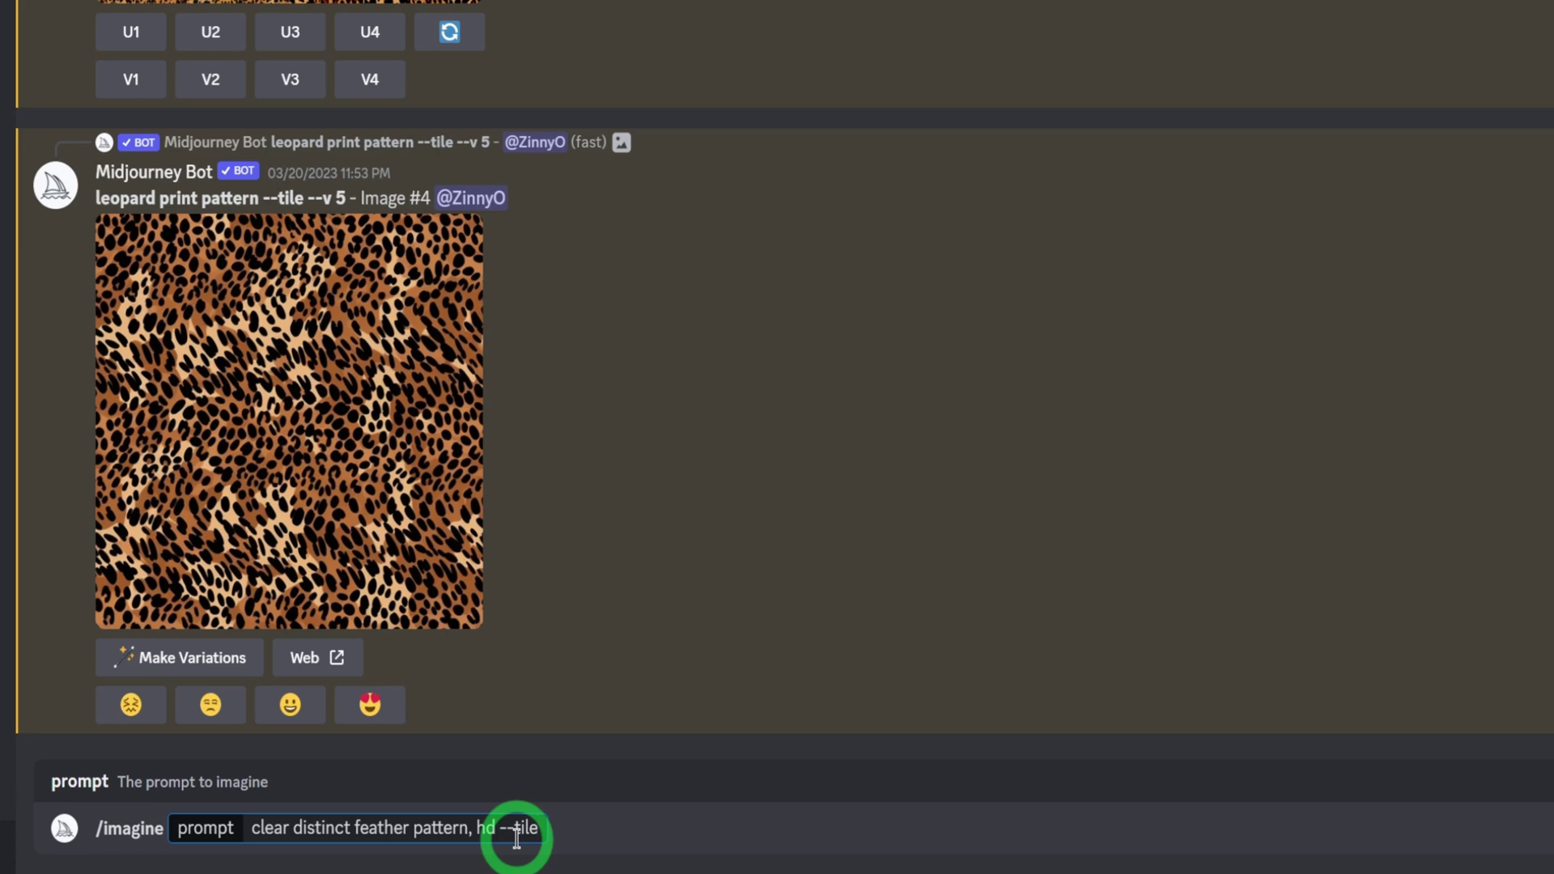
{"action": "key", "text": "Return"}
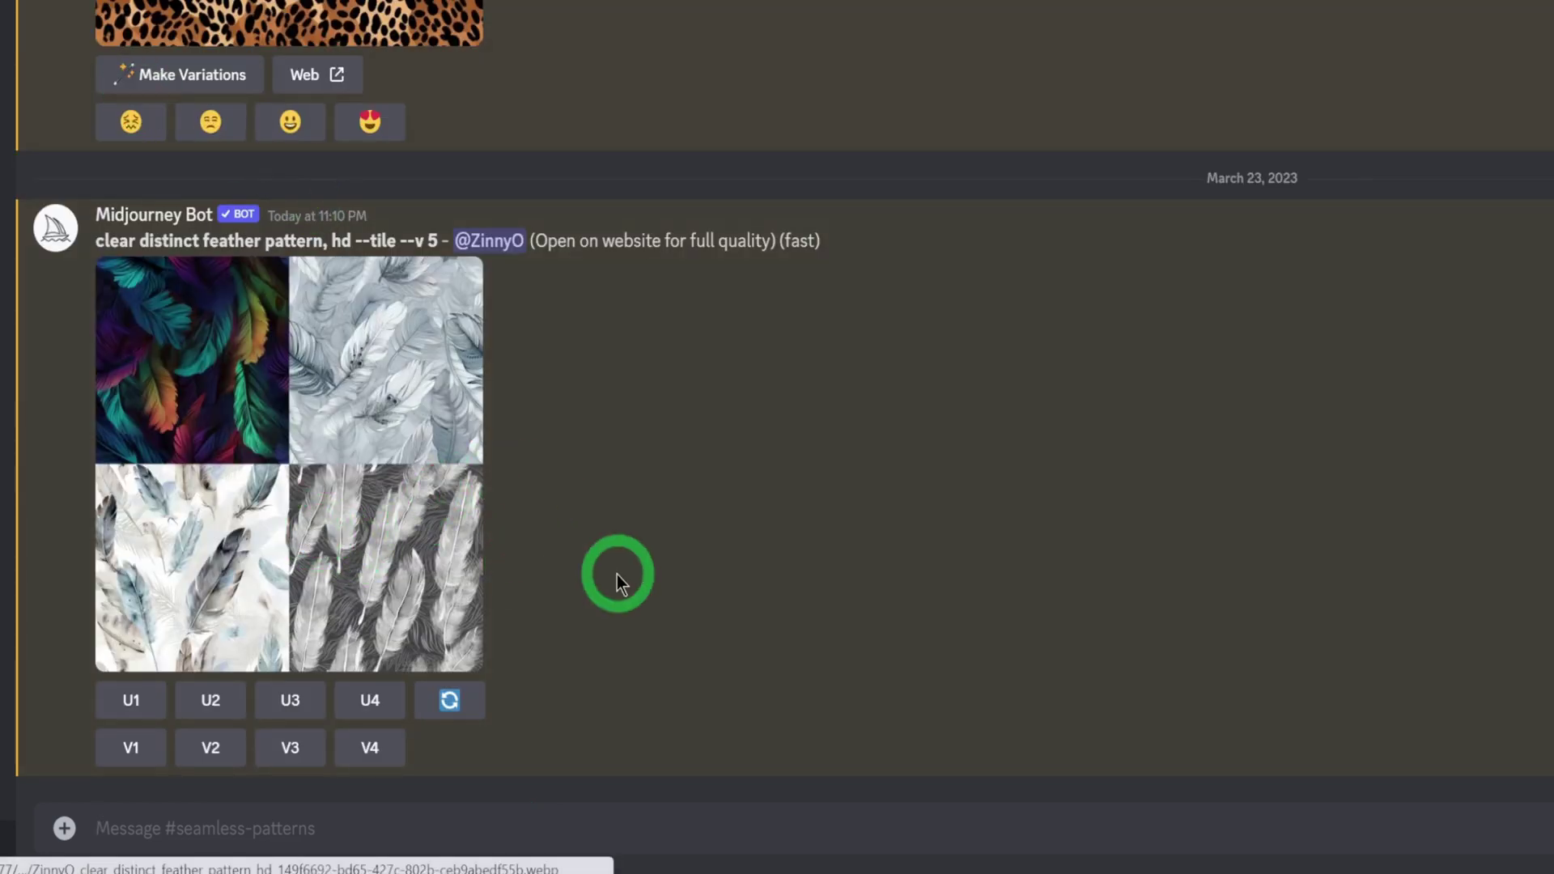
Step: Inspect the enlarged feather grid, then upscale its first and second tiles
{"action": "left_click", "coordinate": [382, 527]}
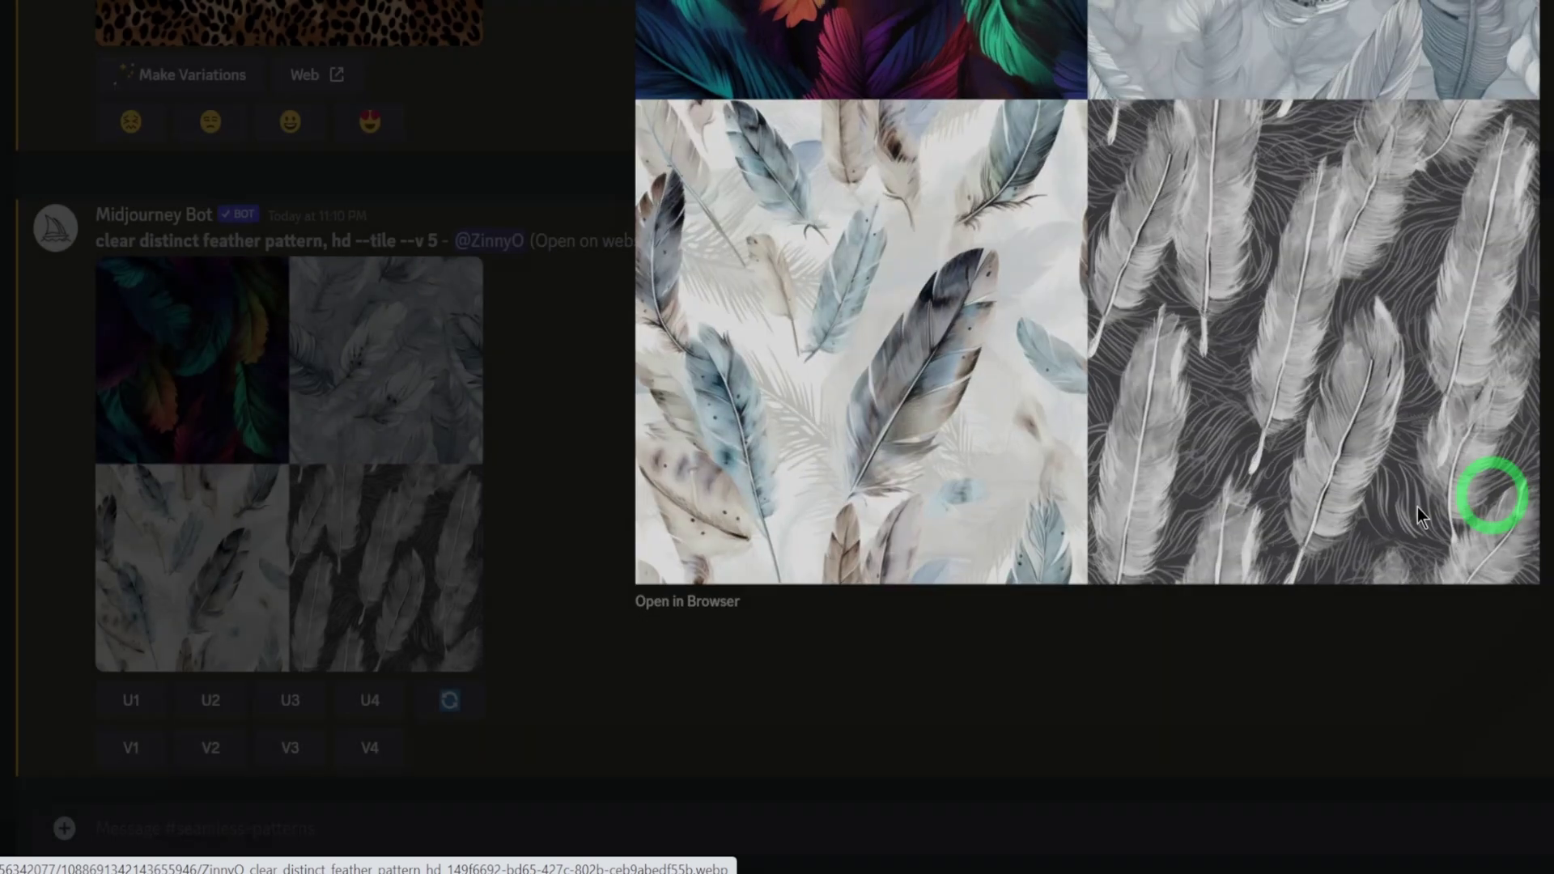
{"action": "key", "text": "Escape"}
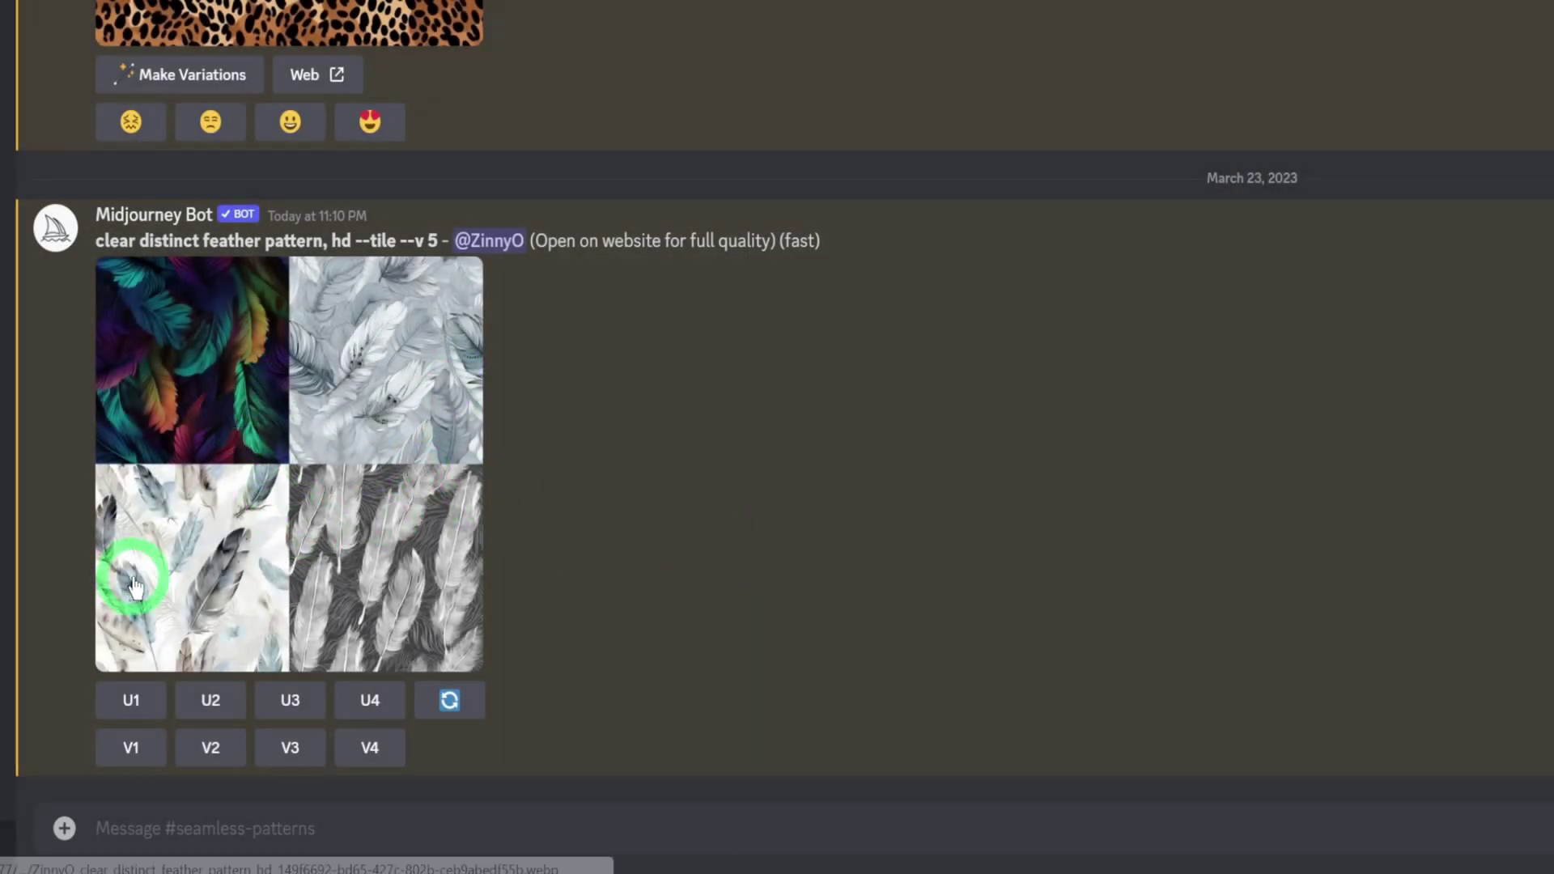
{"action": "left_click", "coordinate": [153, 711]}
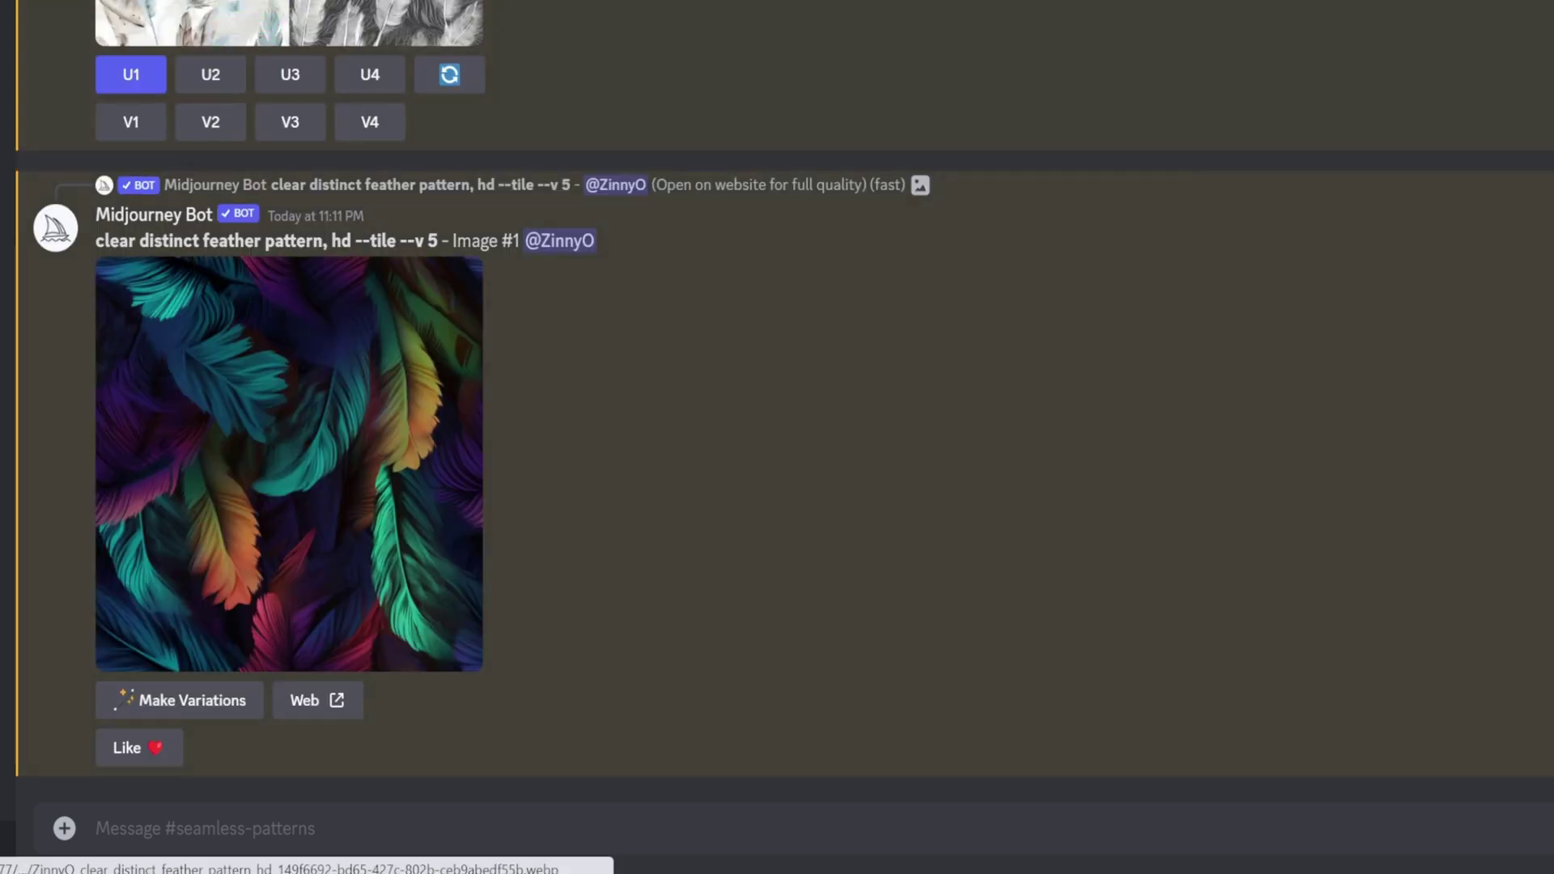
{"action": "left_click", "coordinate": [220, 76]}
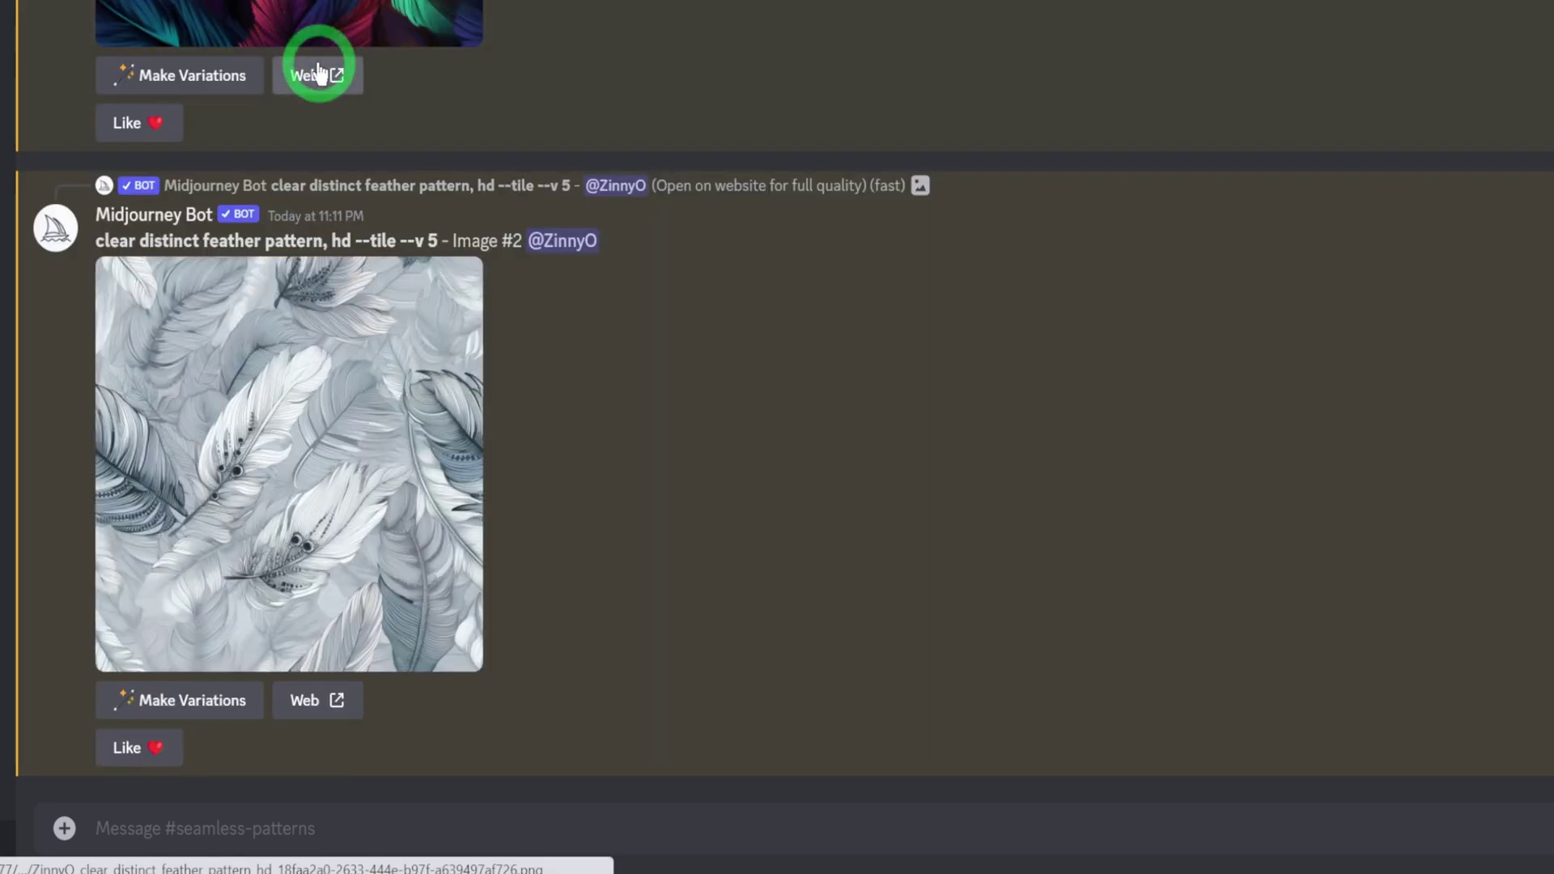
Step: Upscale the third feather tile and enlarge the resulting Image #3
{"action": "scroll", "coordinate": [319, 37], "scroll_direction": "up", "scroll_amount": 8}
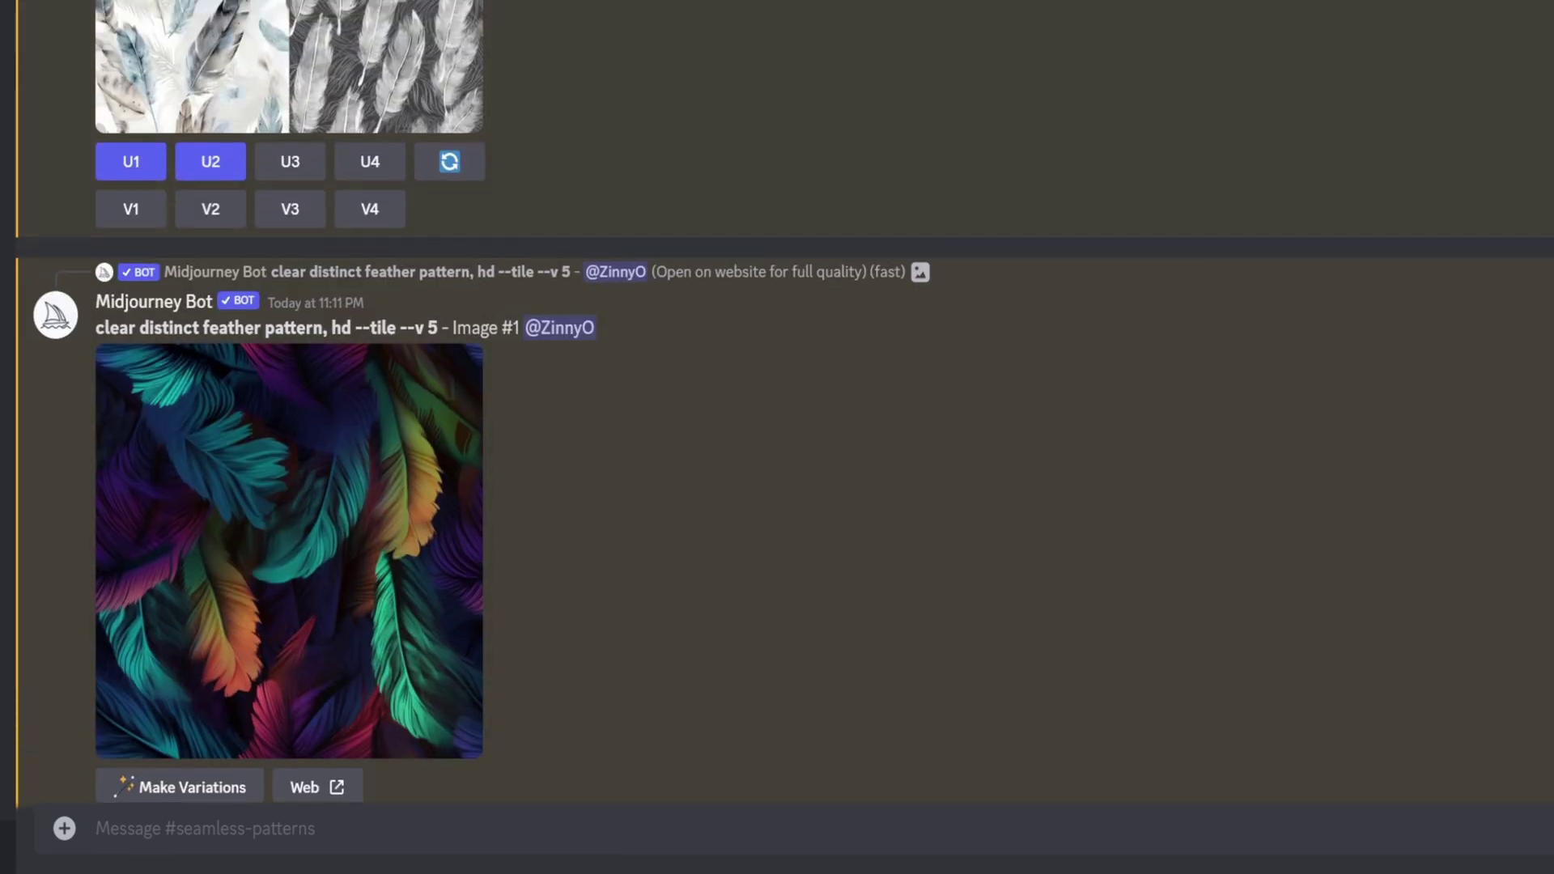
{"action": "left_click", "coordinate": [344, 226]}
{"action": "left_click", "coordinate": [288, 162]}
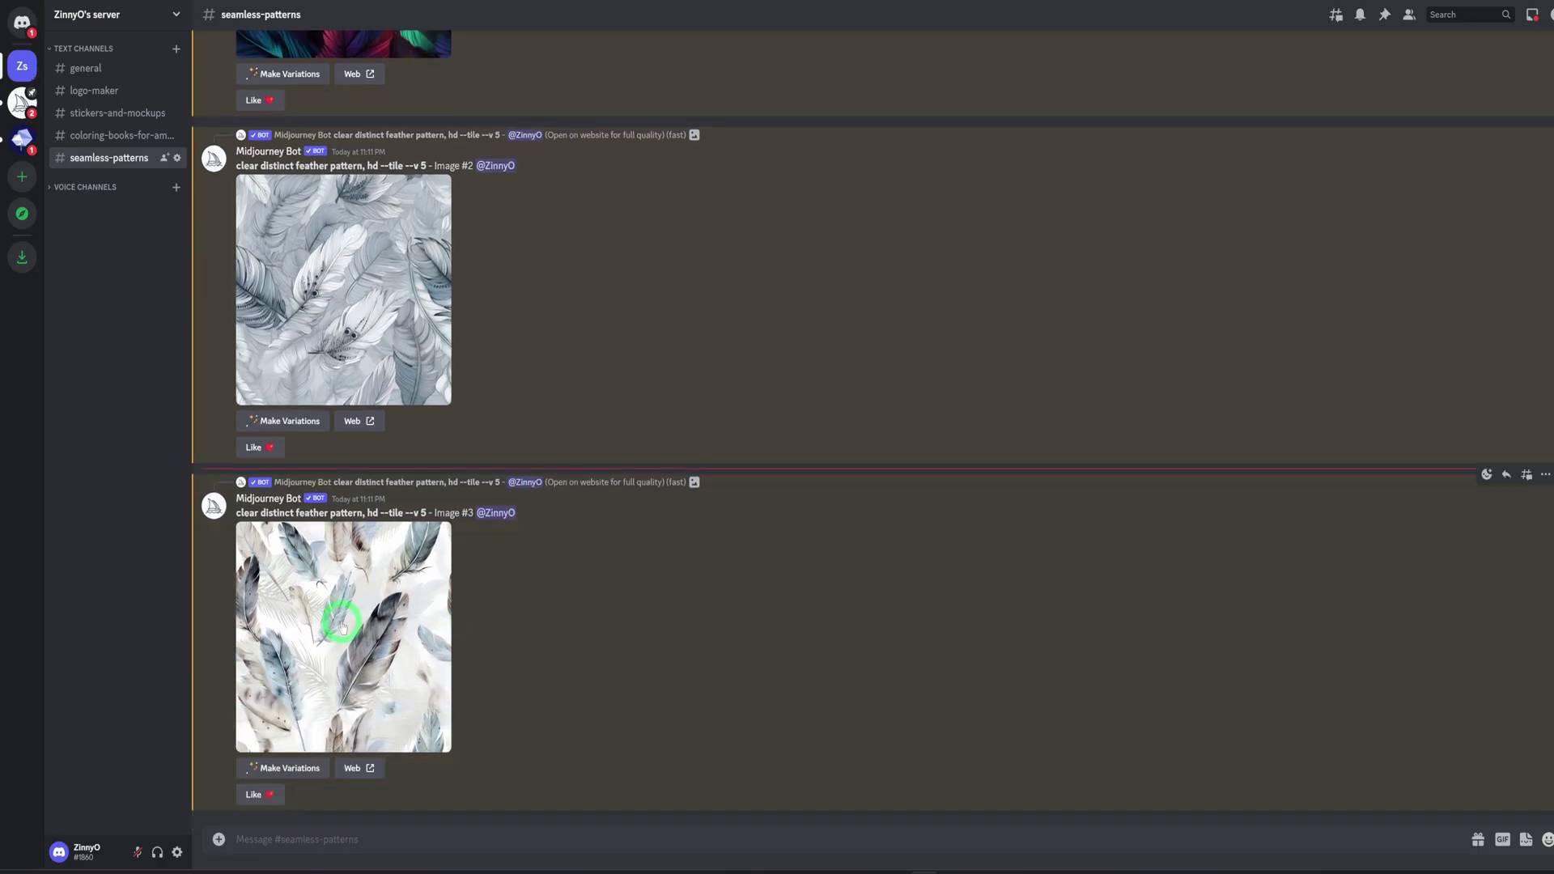
{"action": "left_click", "coordinate": [293, 721]}
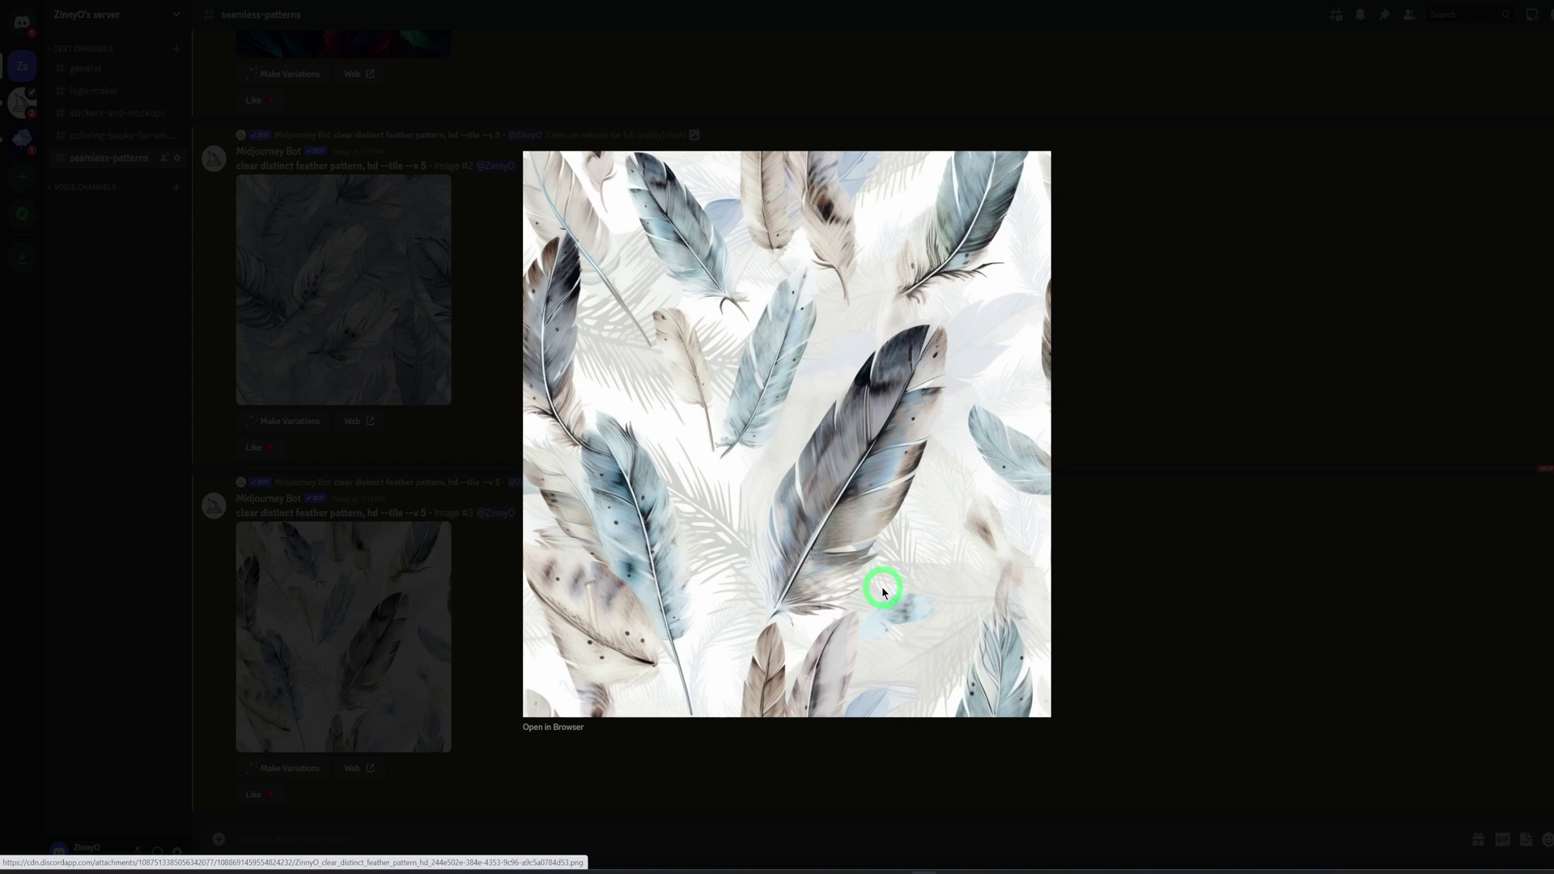
Step: Save the enlarged feather Image #3 as a PNG, then close the photo viewer and preview
{"action": "left_click", "coordinate": [410, 621]}
{"action": "left_click", "coordinate": [409, 622]}
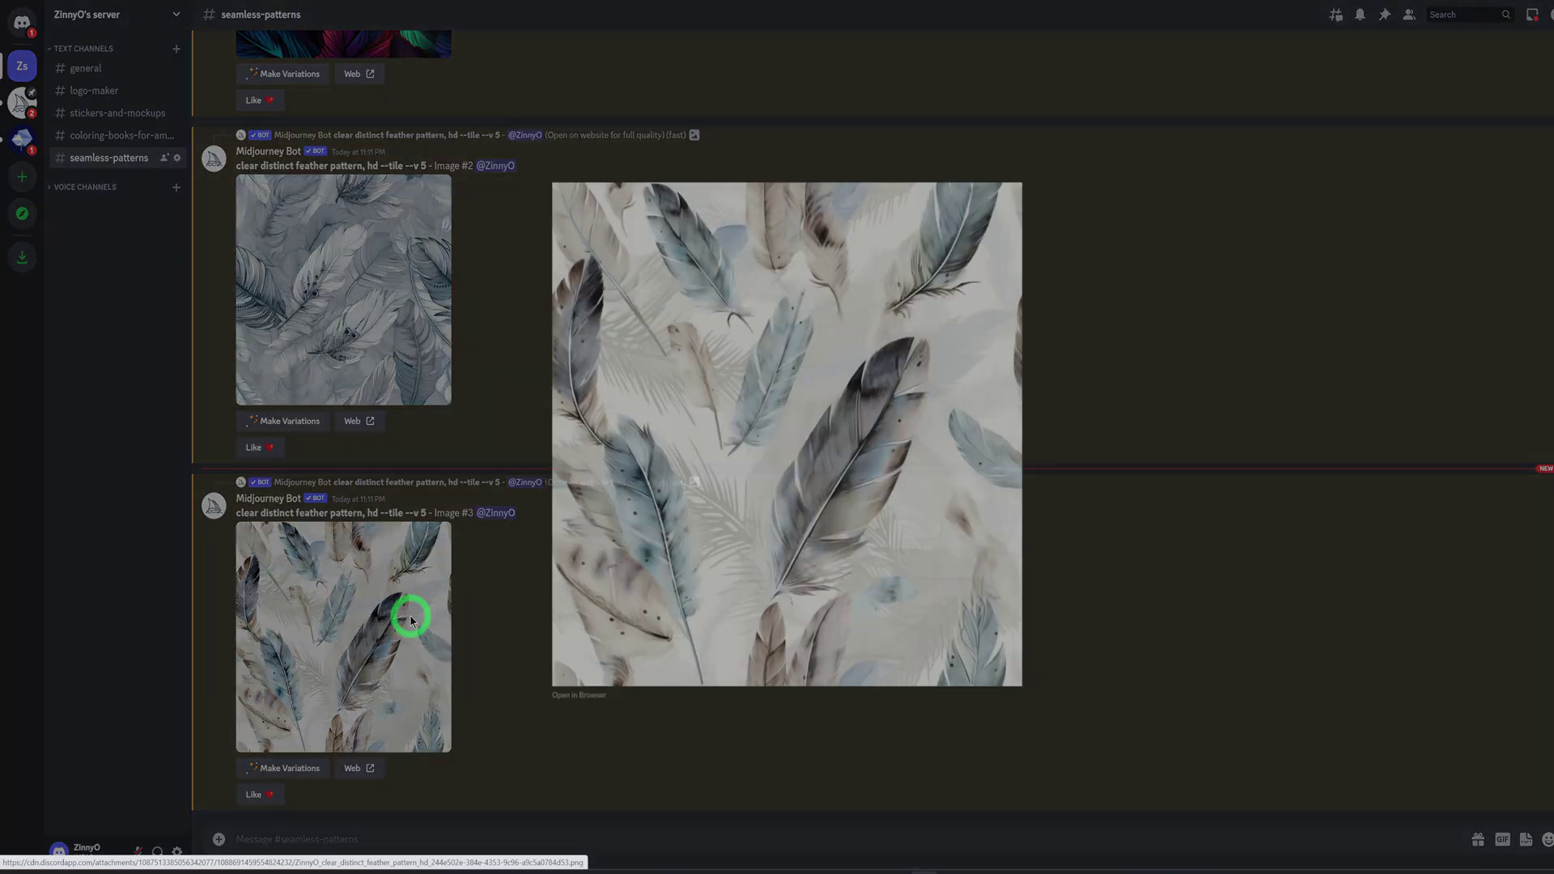
{"action": "right_click", "coordinate": [856, 477]}
{"action": "left_click", "coordinate": [895, 496]}
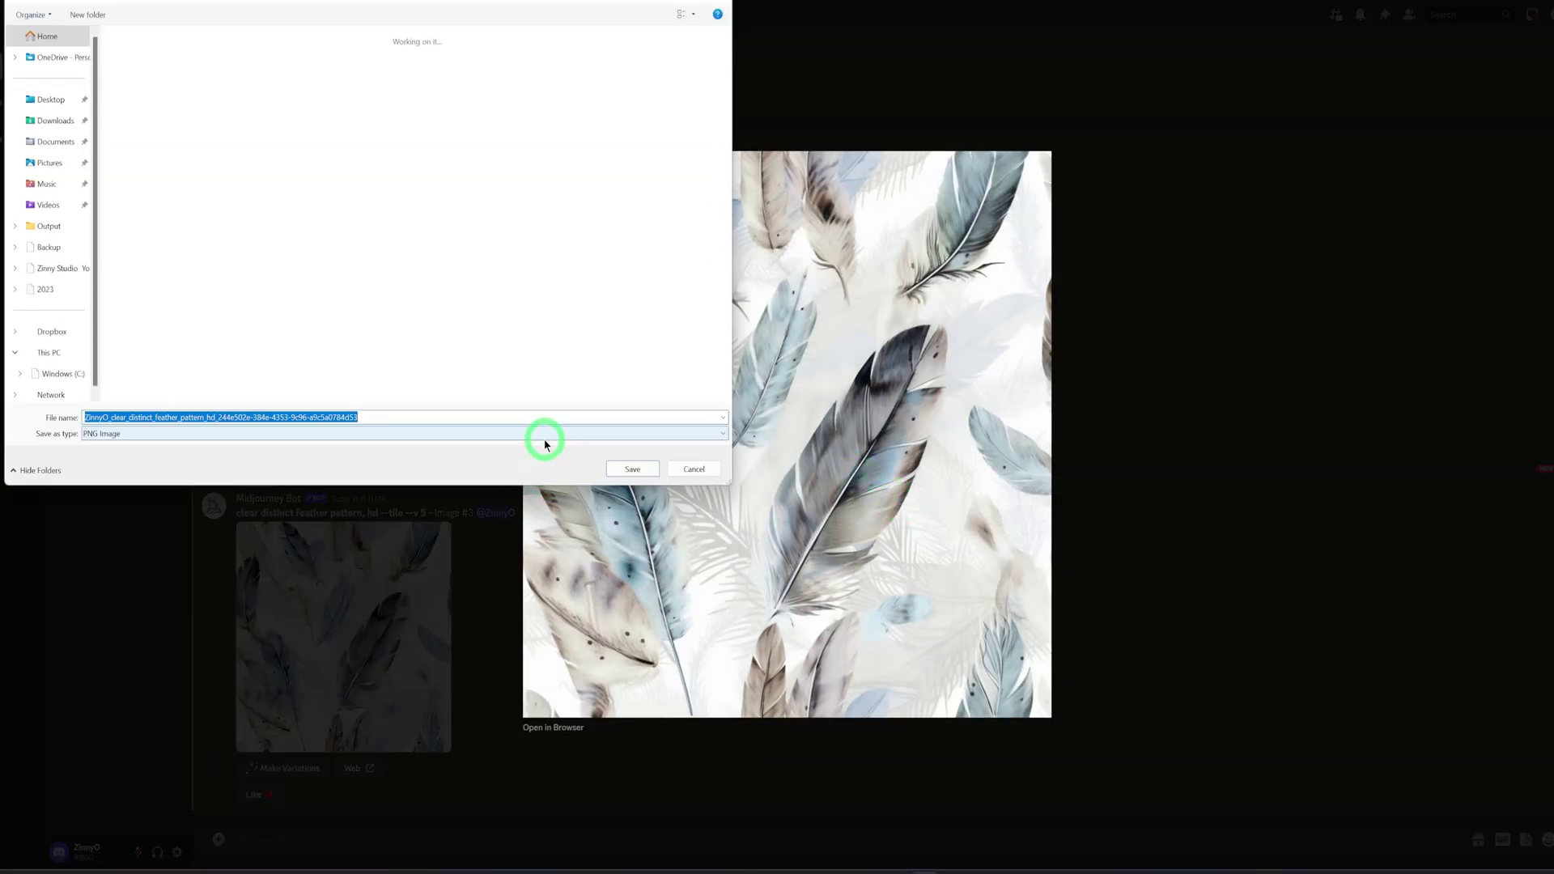
{"action": "left_click", "coordinate": [620, 466]}
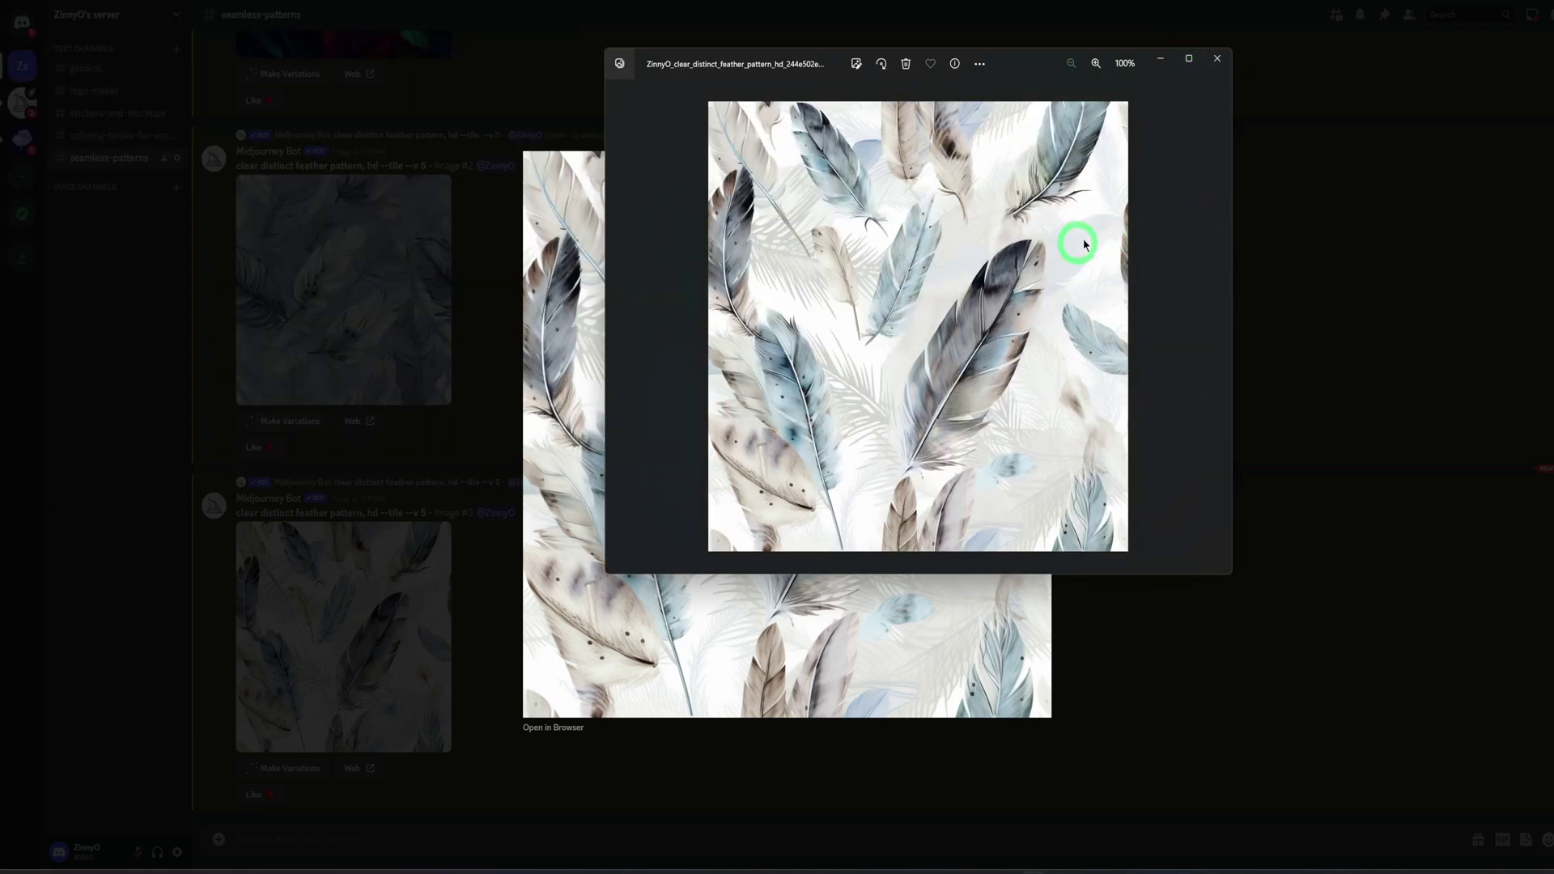
{"action": "left_click", "coordinate": [1217, 58]}
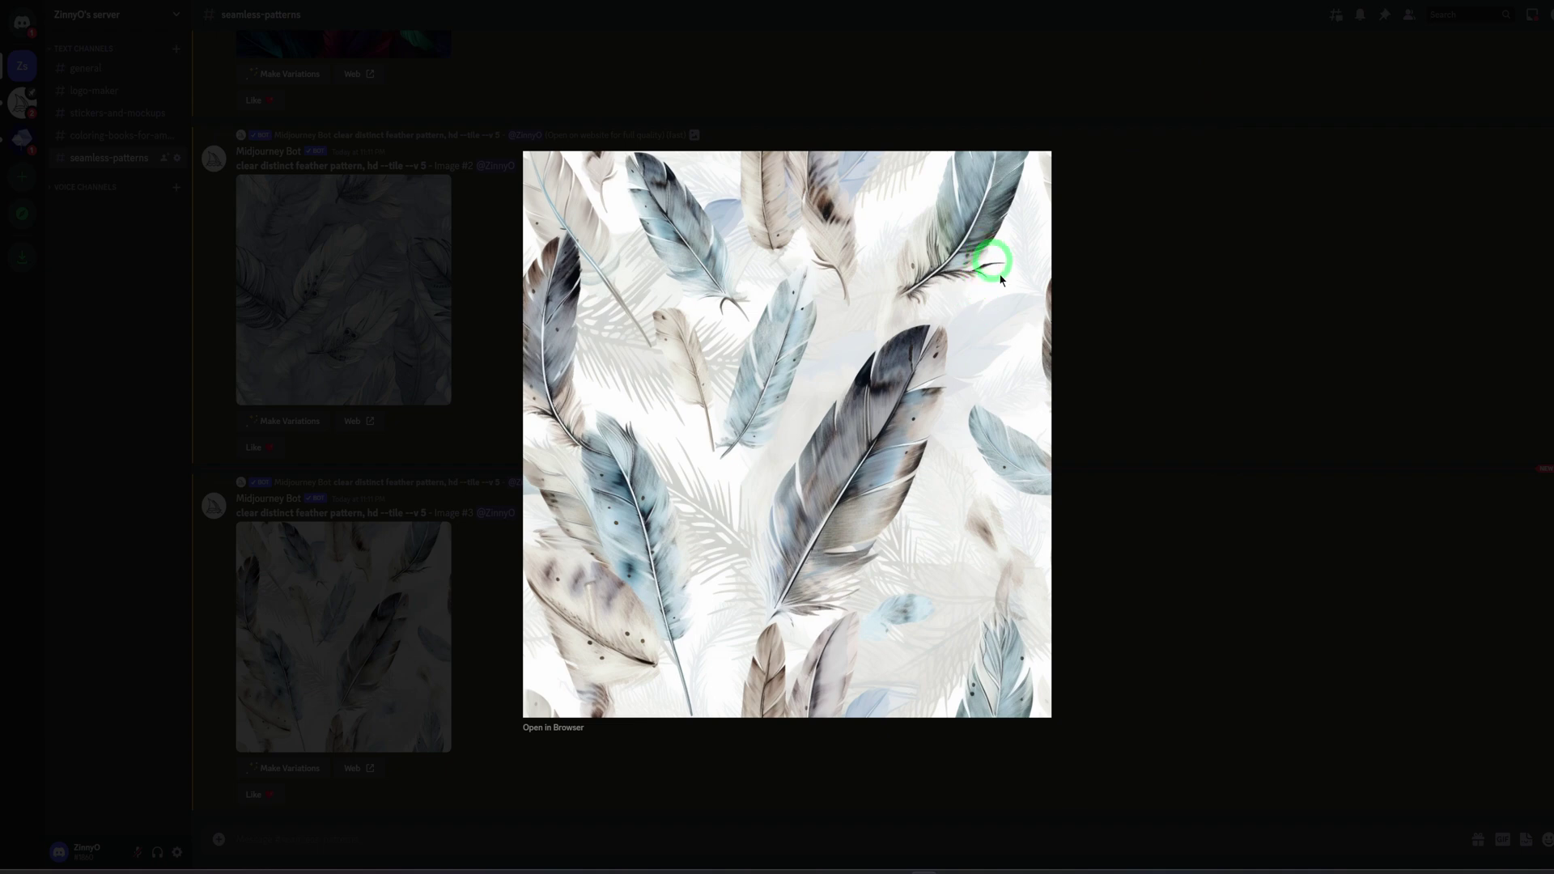
{"action": "left_click", "coordinate": [1149, 487]}
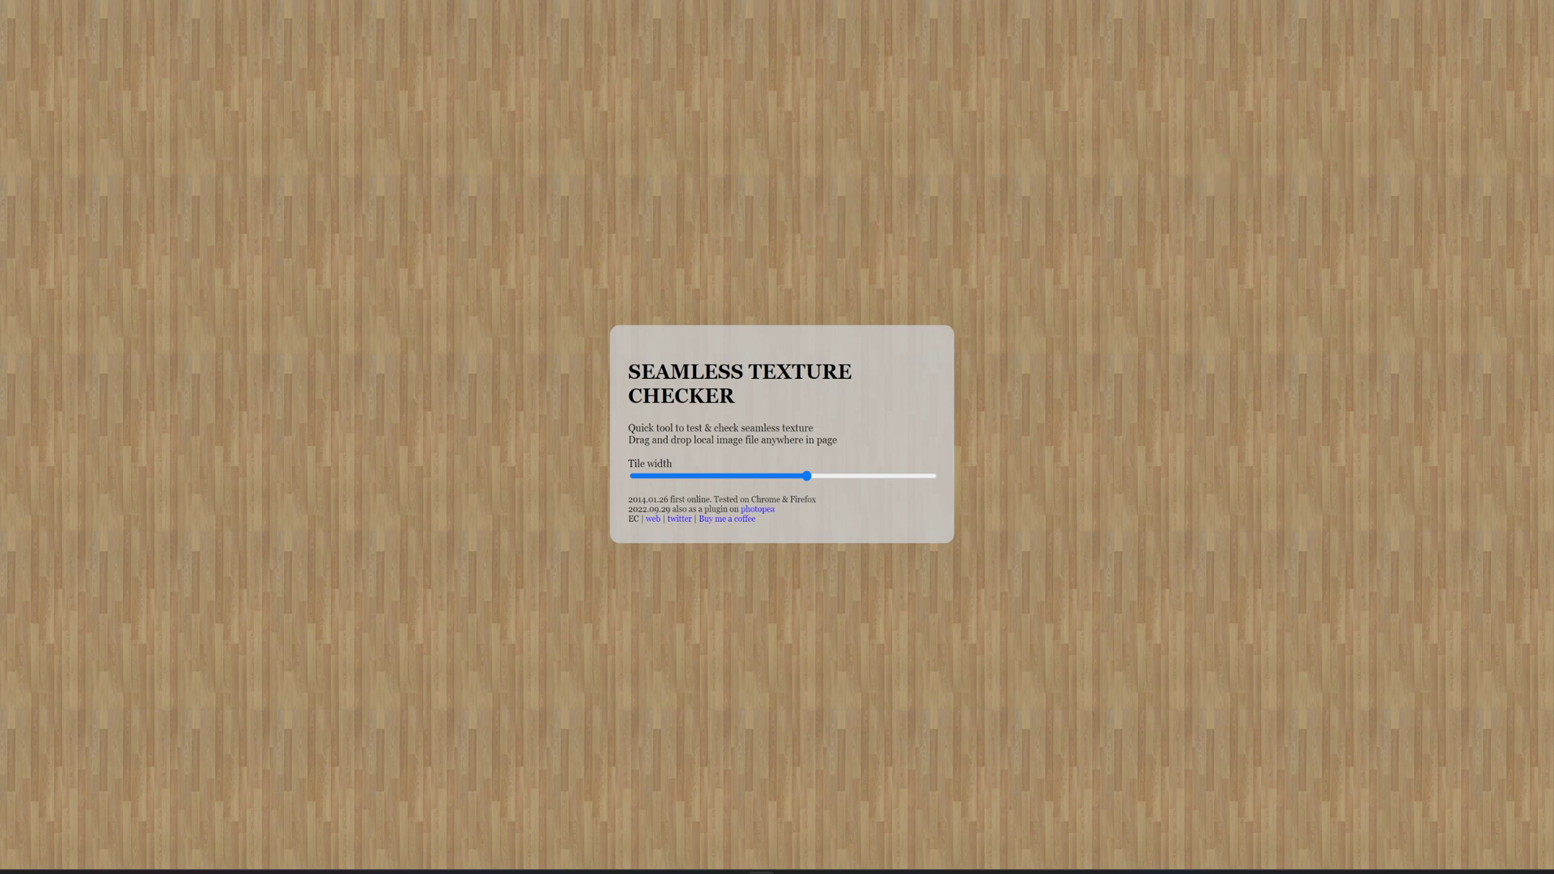
Step: Tile the blue-grey feather PNG in Seamless Texture Checker, then test the green and orange feather file
{"action": "left_click_drag", "start_coordinate": [1410, 183], "coordinate": [843, 158]}
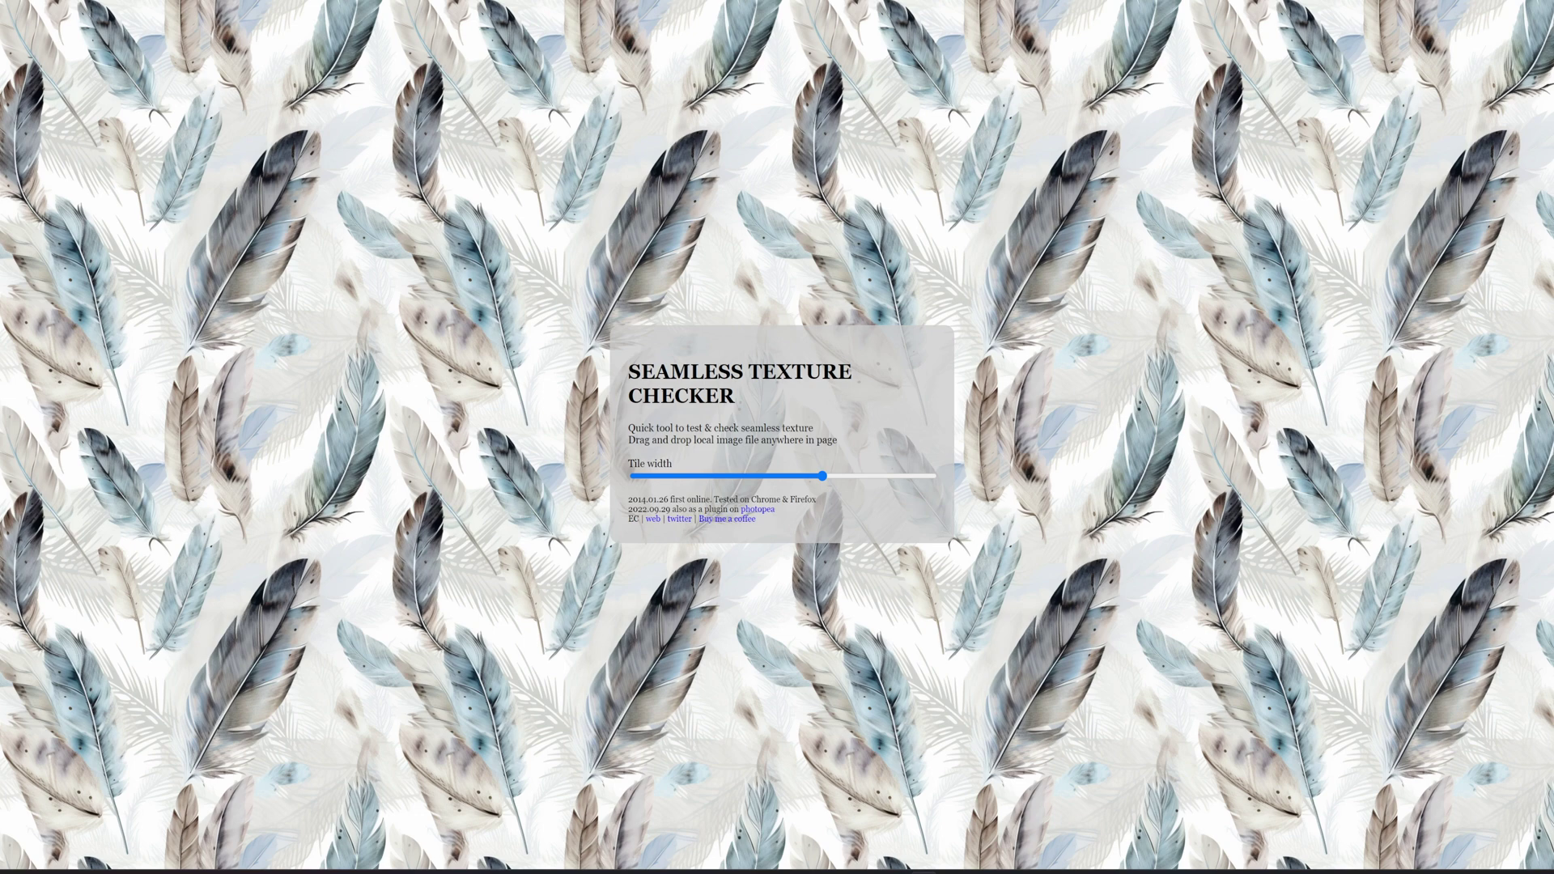
{"action": "left_click_drag", "start_coordinate": [1277, 257], "coordinate": [1118, 247]}
{"action": "scroll", "coordinate": [923, 603], "scroll_direction": "down", "scroll_amount": 6}
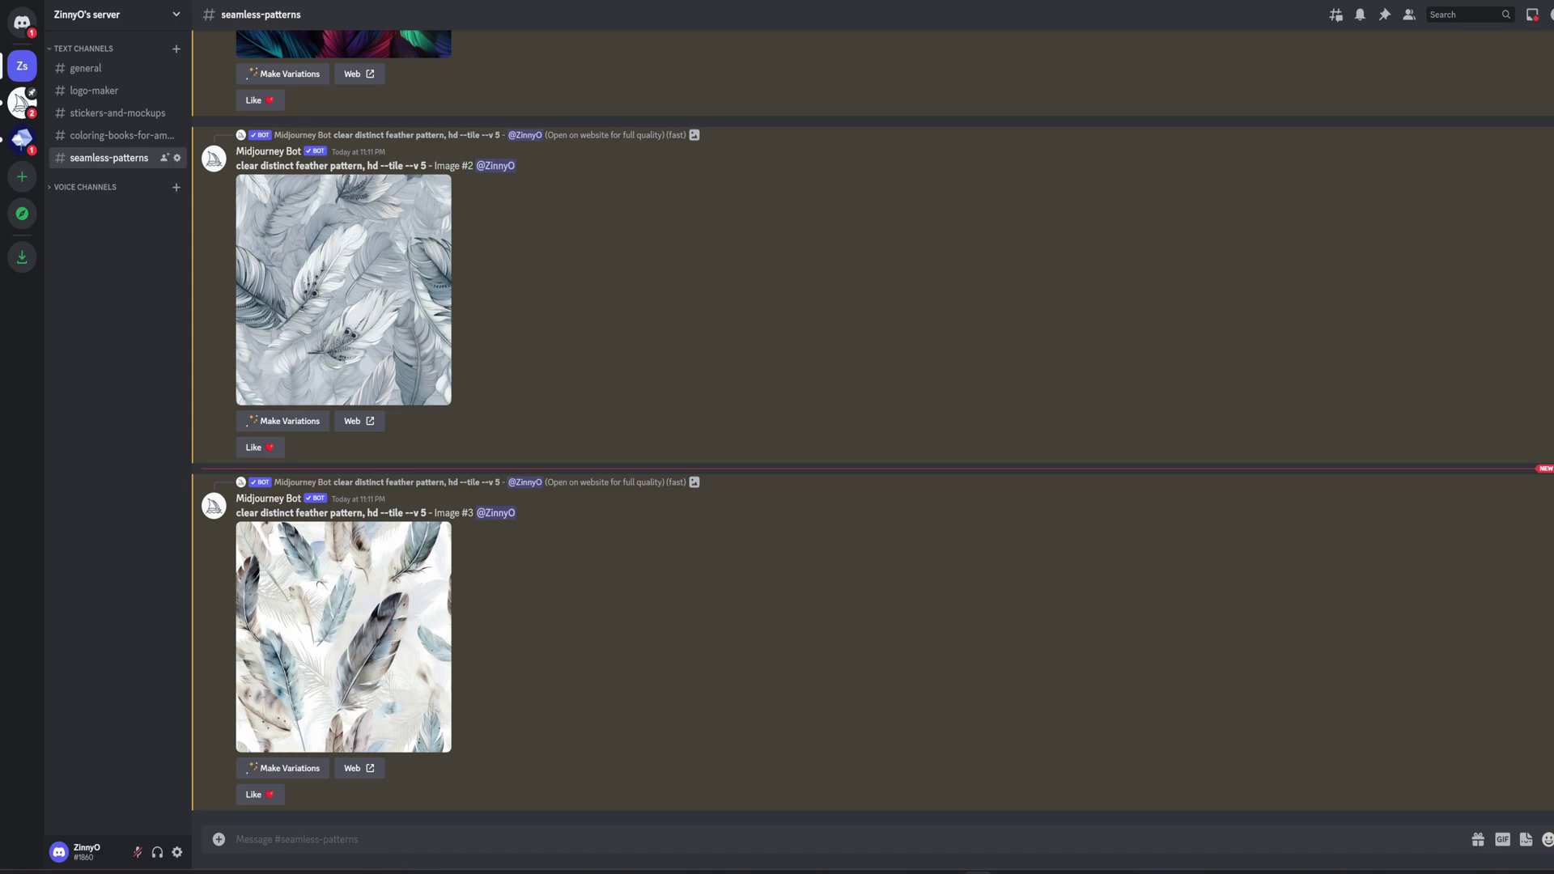
Step: Send /imagine with the pasted prompt 'blue roses with light blue background --tile --v 5'
{"action": "left_click", "coordinate": [439, 841]}
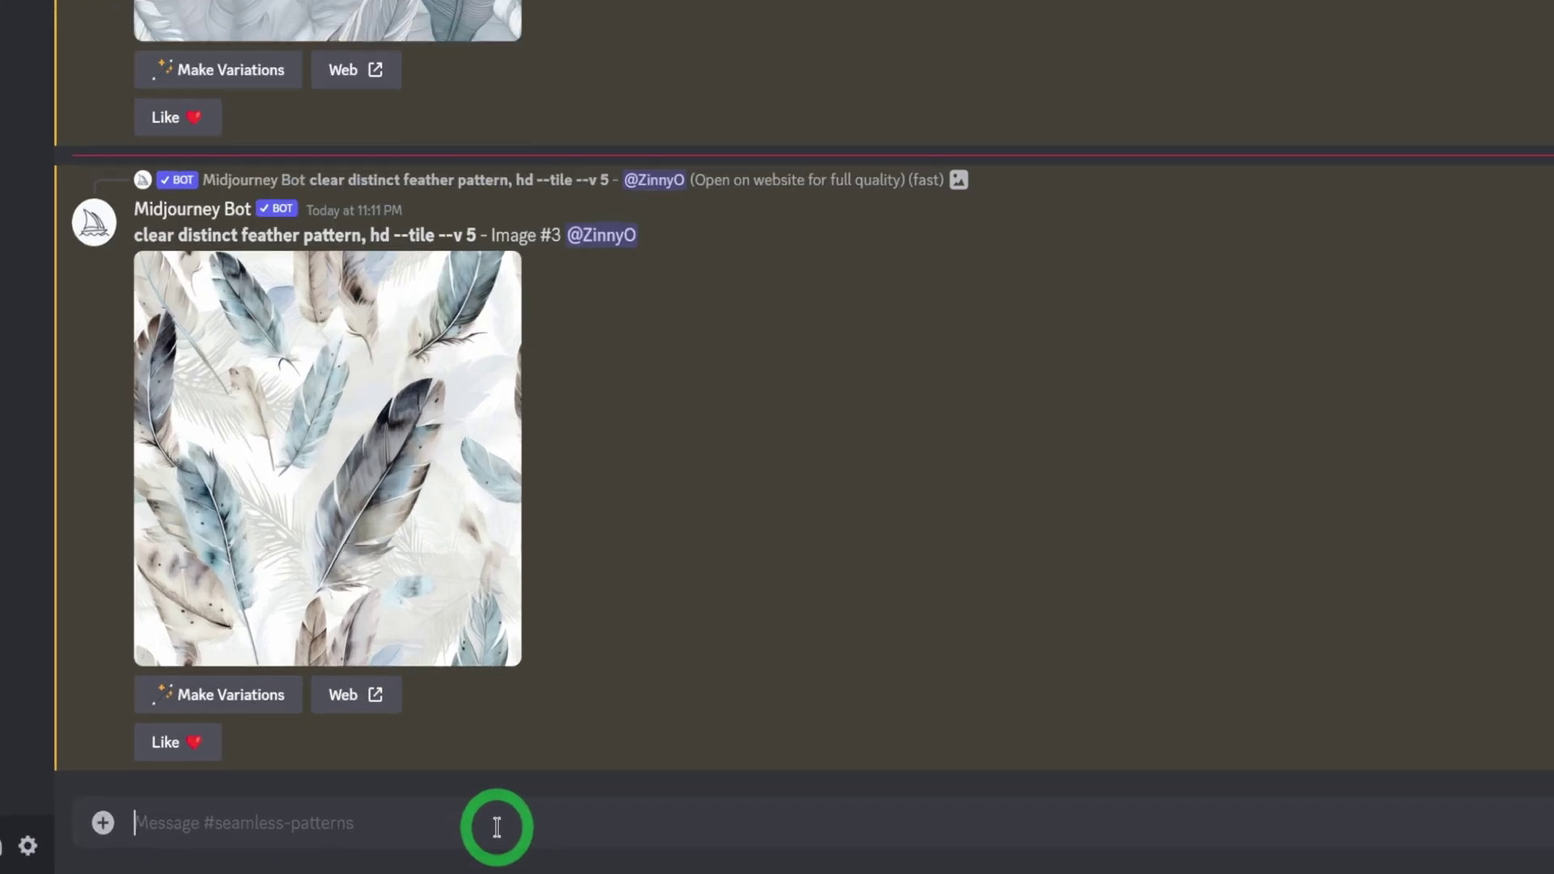
{"action": "type", "text": "/"}
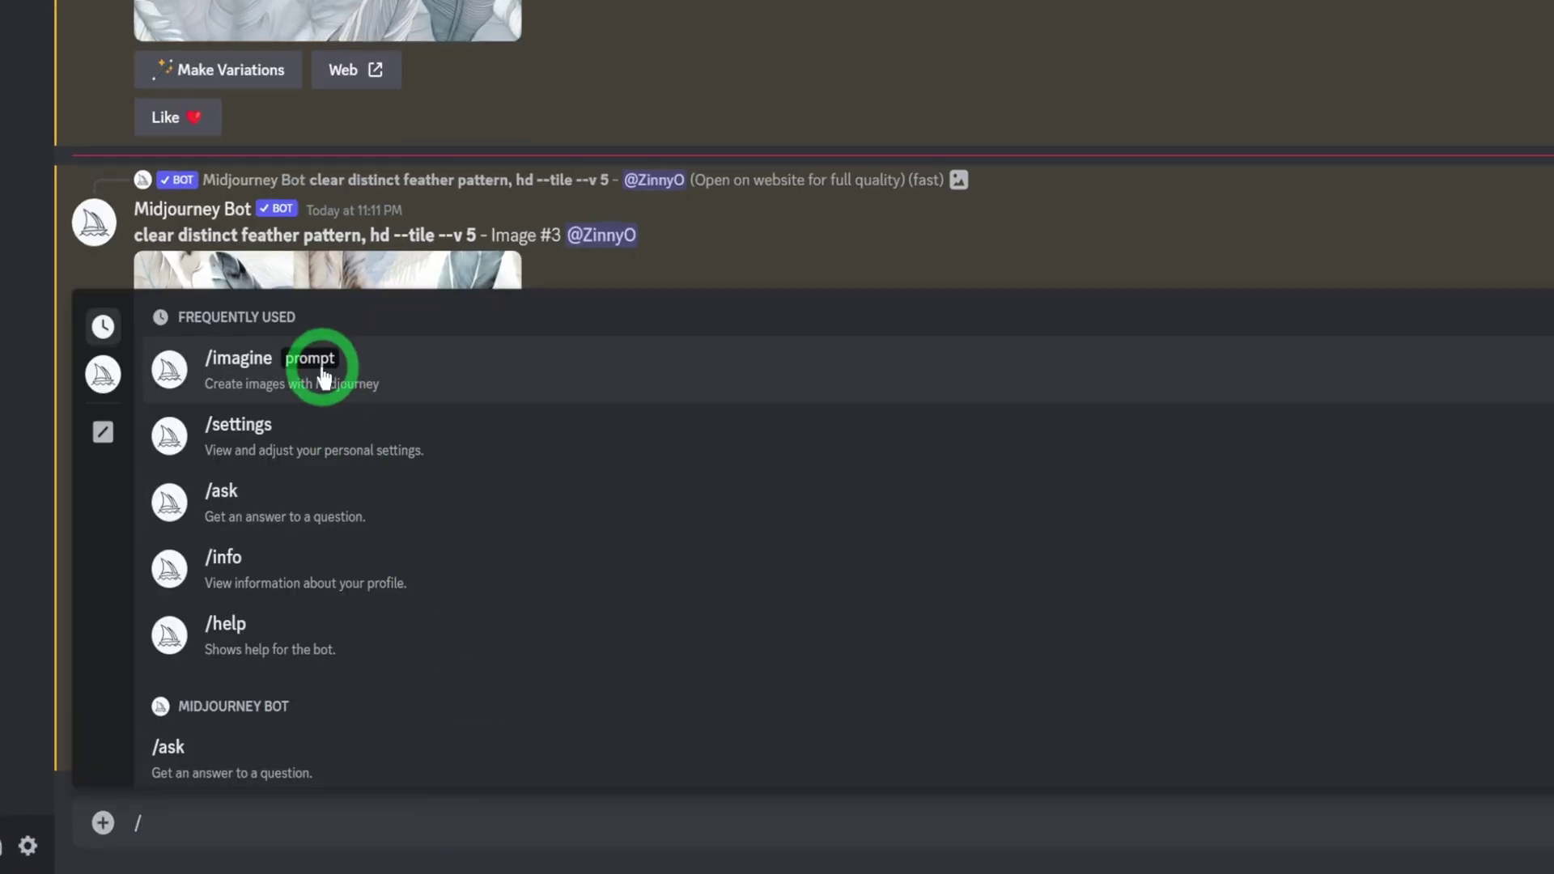
{"action": "left_click", "coordinate": [323, 370]}
{"action": "right_click", "coordinate": [292, 842]}
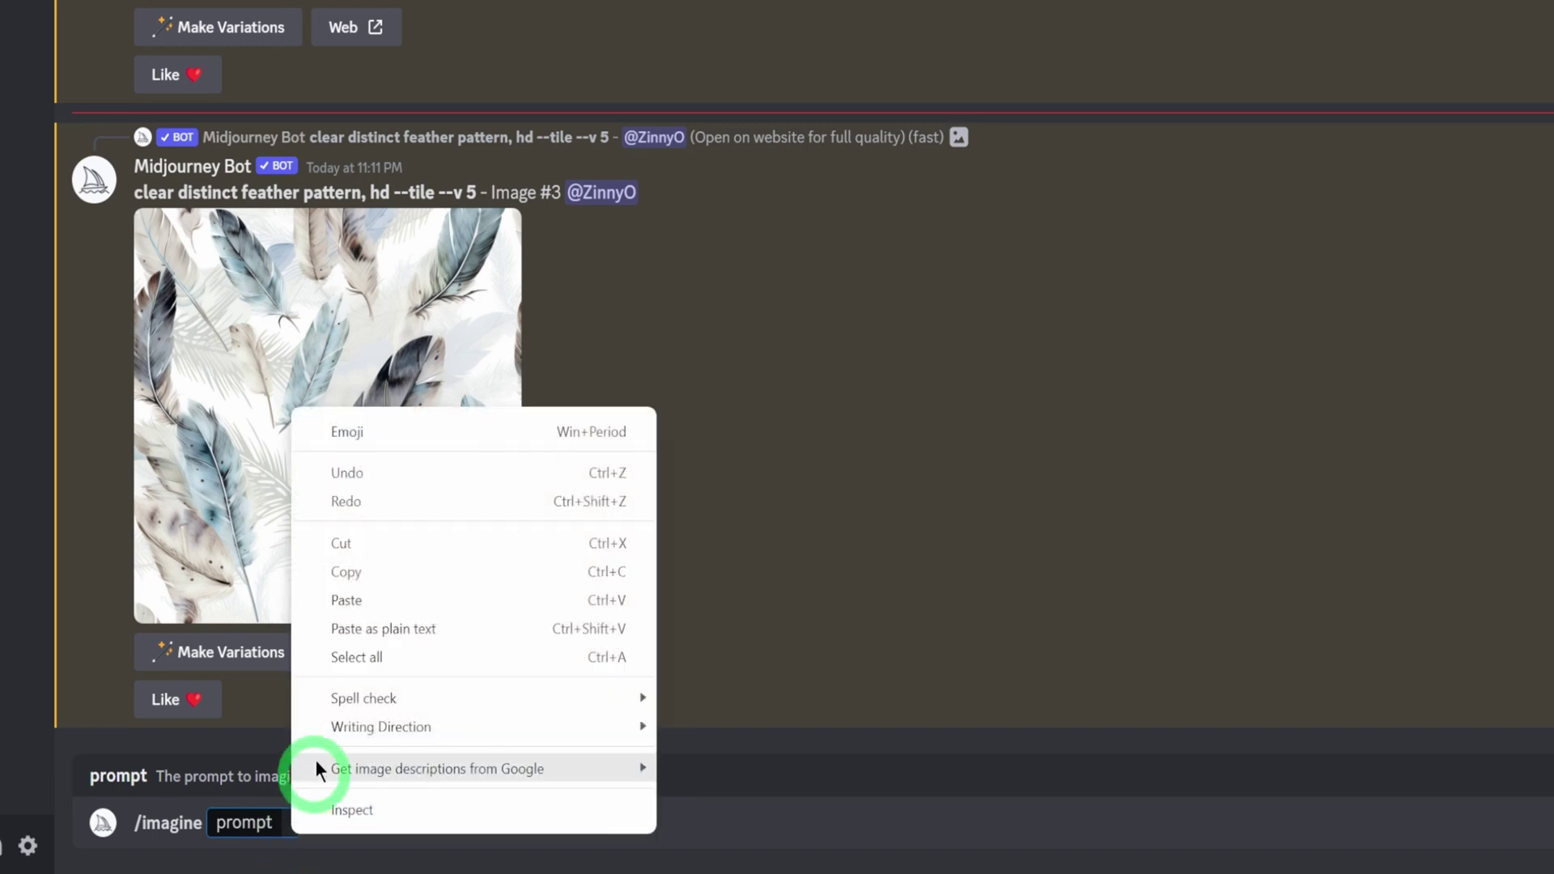
{"action": "left_click", "coordinate": [337, 600]}
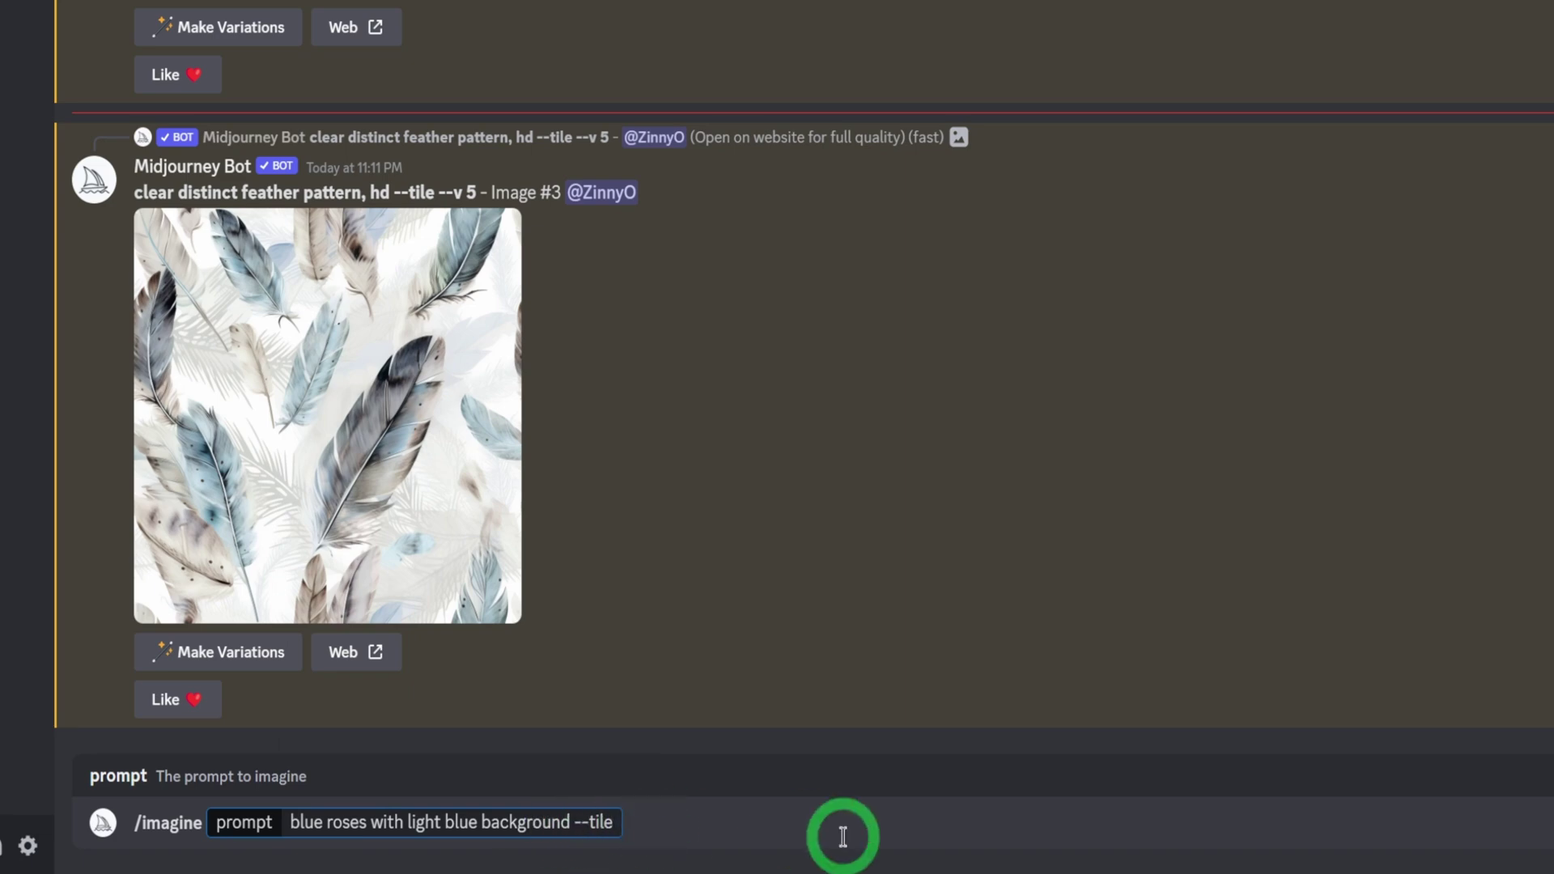
{"action": "key", "text": "Return"}
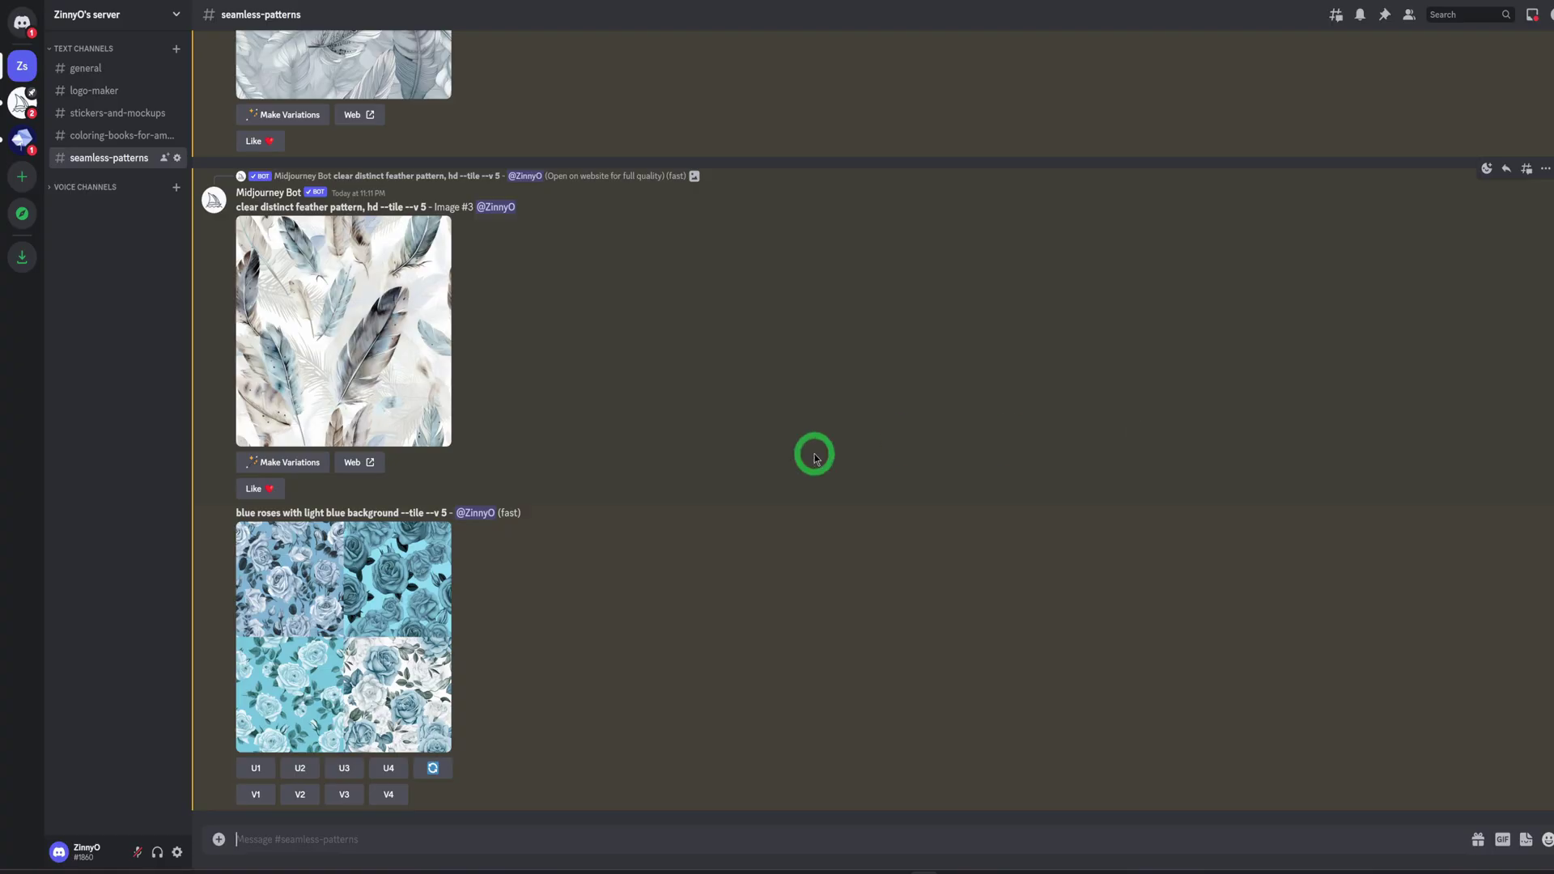
Step: Compare the blue roses grid tiles, upscale tile 4 and enlarge Image #4
{"action": "left_click", "coordinate": [393, 721]}
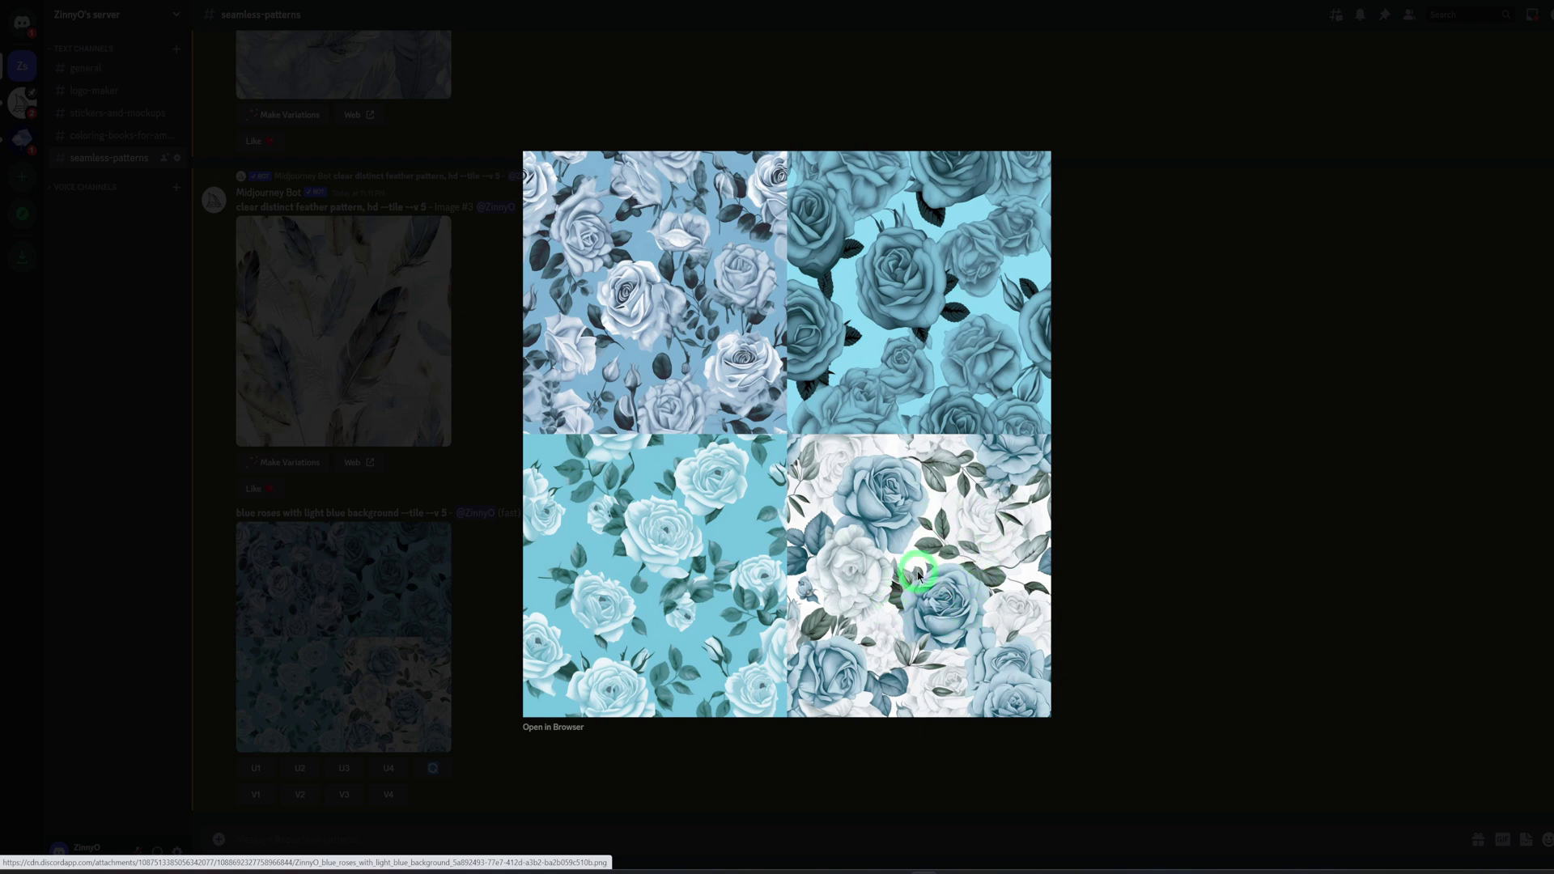
{"action": "left_click", "coordinate": [1141, 573]}
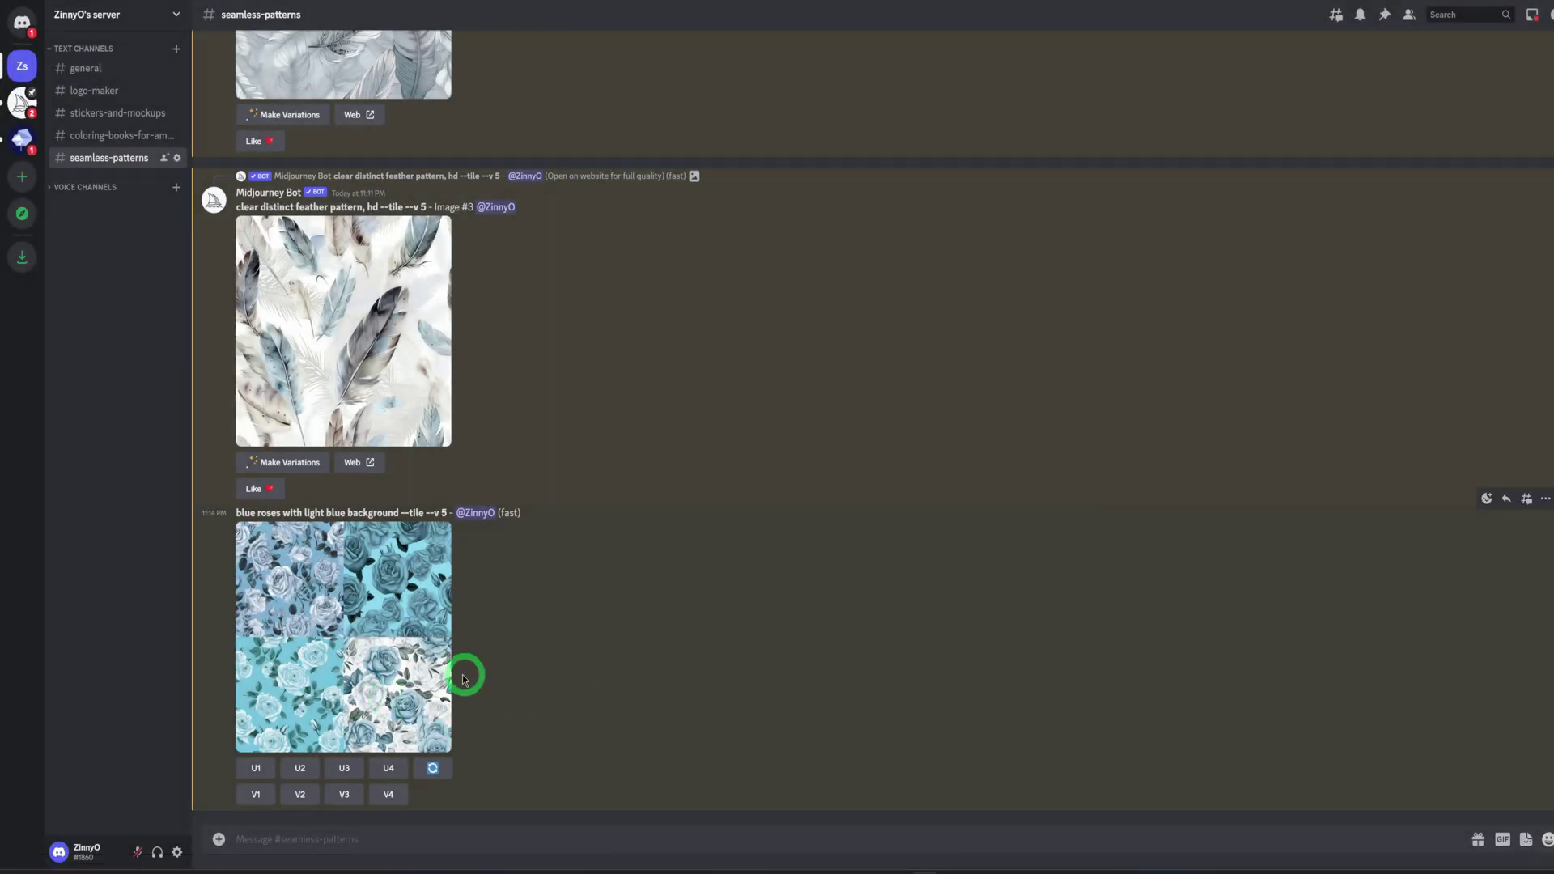
{"action": "left_click", "coordinate": [395, 769]}
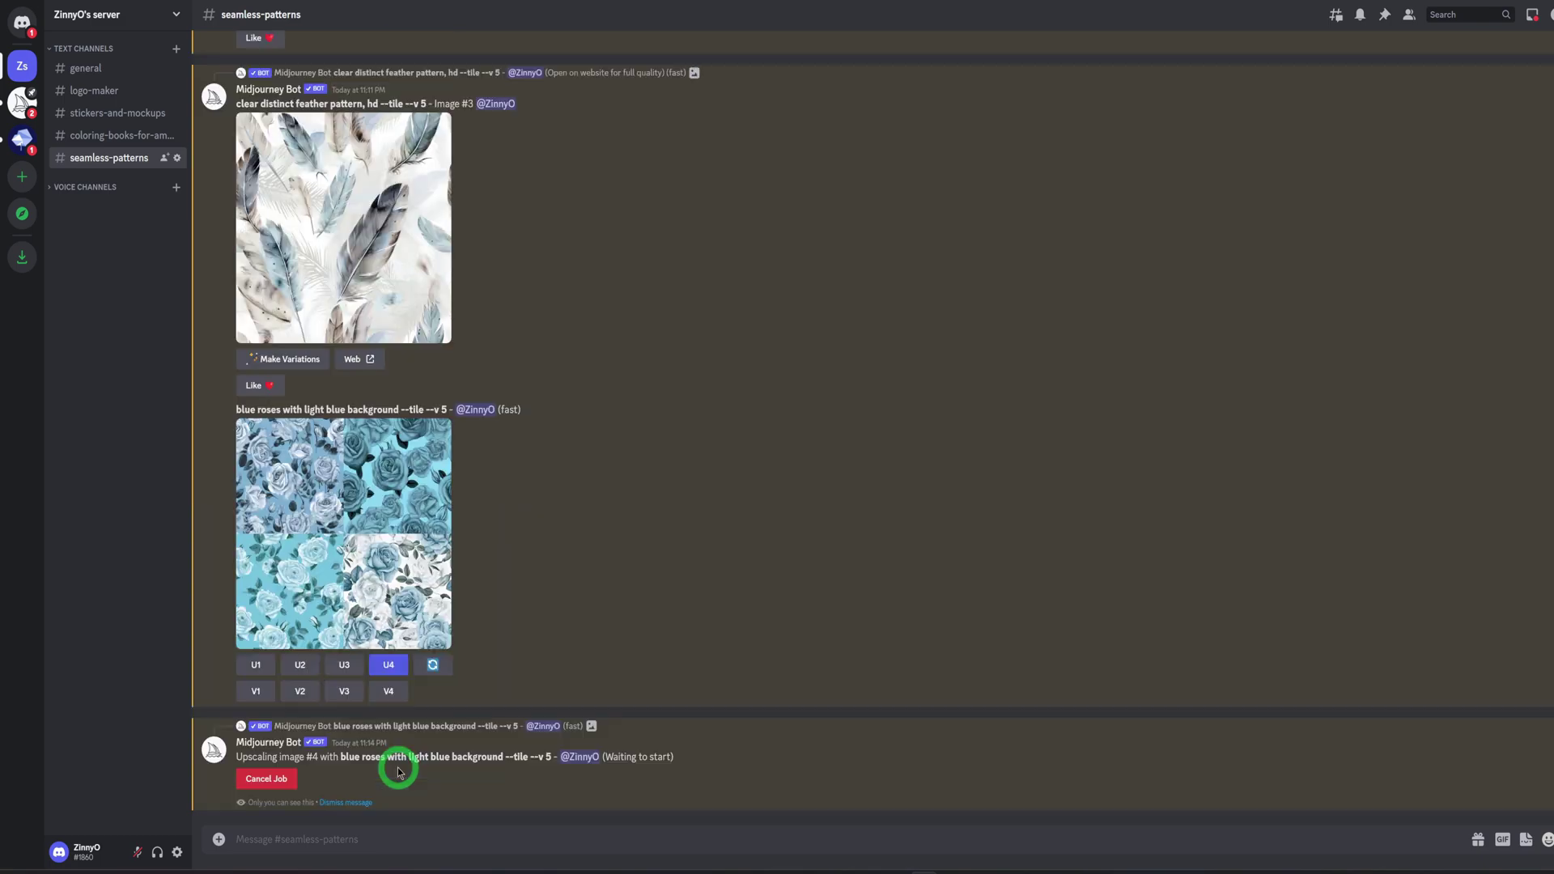
{"action": "left_click", "coordinate": [360, 680]}
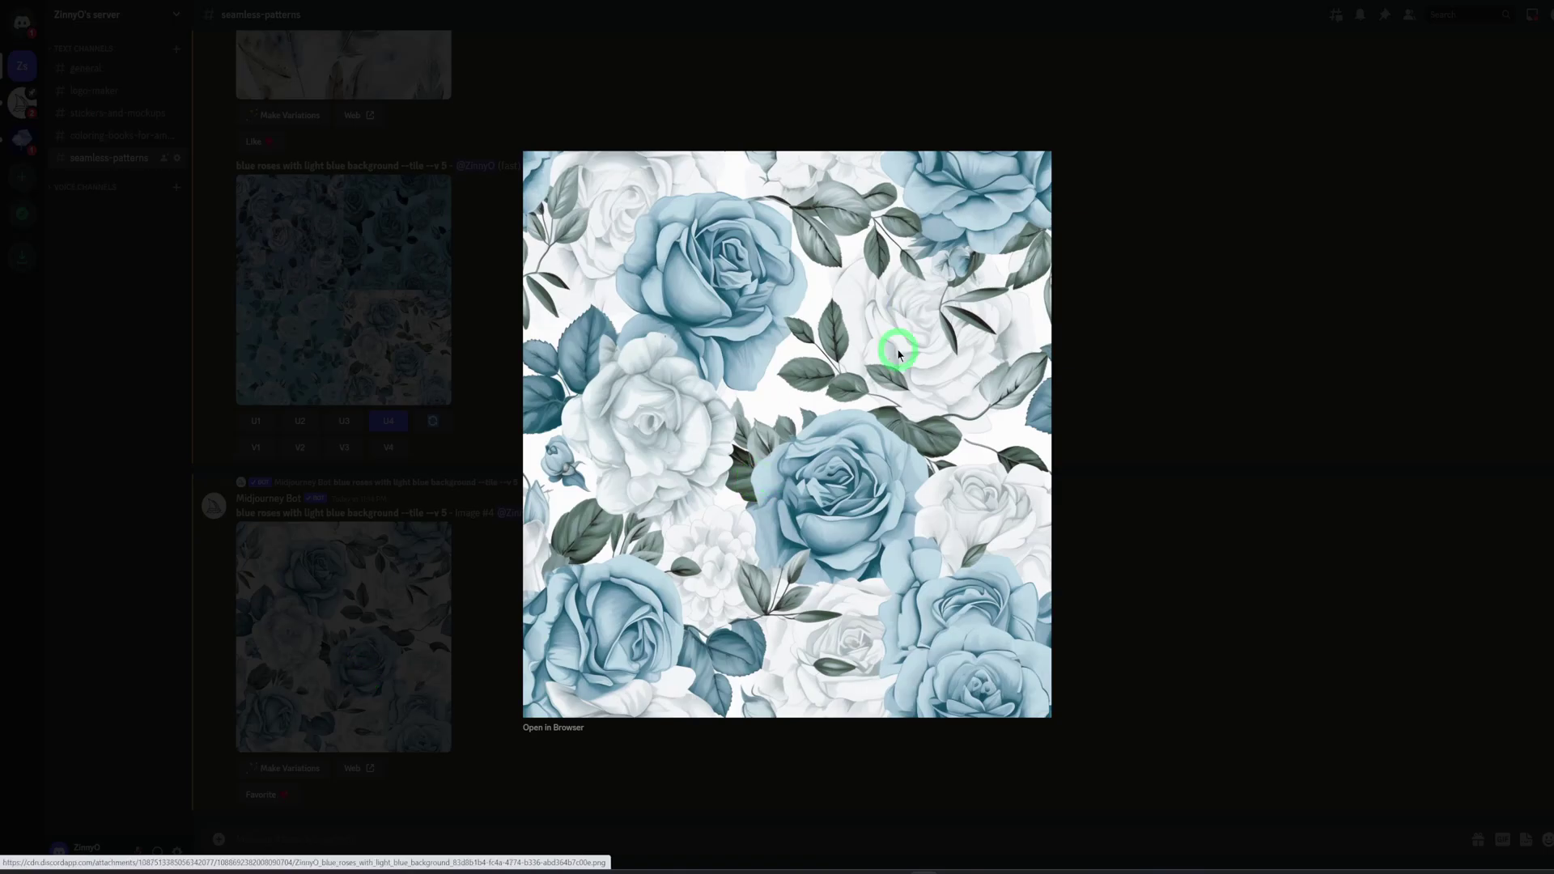
Step: Save the upscaled blue roses Image #4 as a PNG and close its preview
{"action": "right_click", "coordinate": [823, 460]}
{"action": "left_click", "coordinate": [875, 494]}
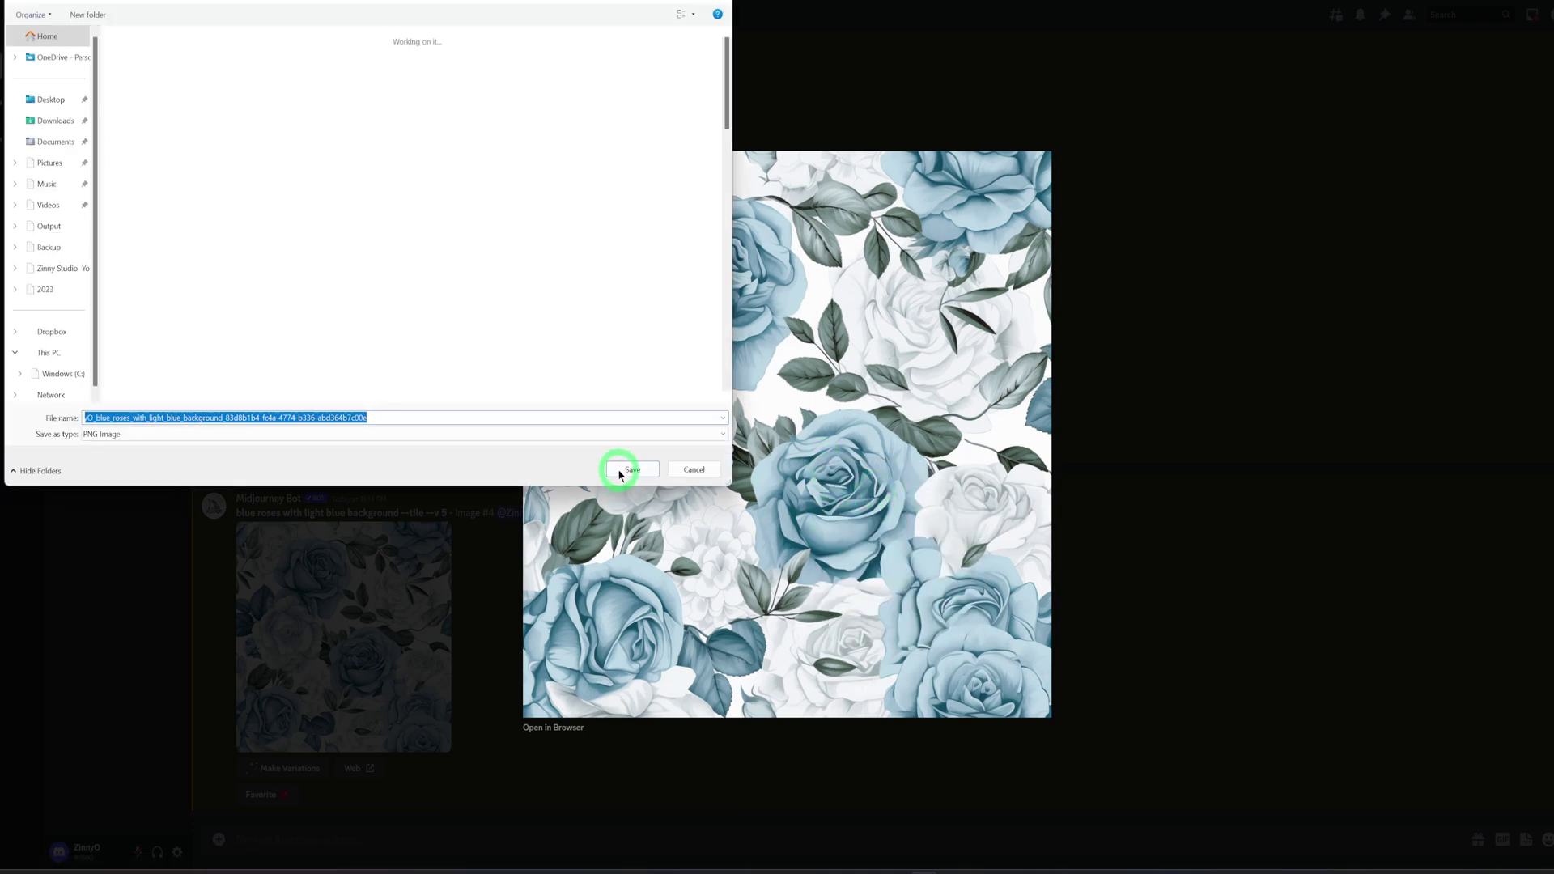
{"action": "left_click", "coordinate": [619, 469]}
{"action": "left_click", "coordinate": [1110, 243]}
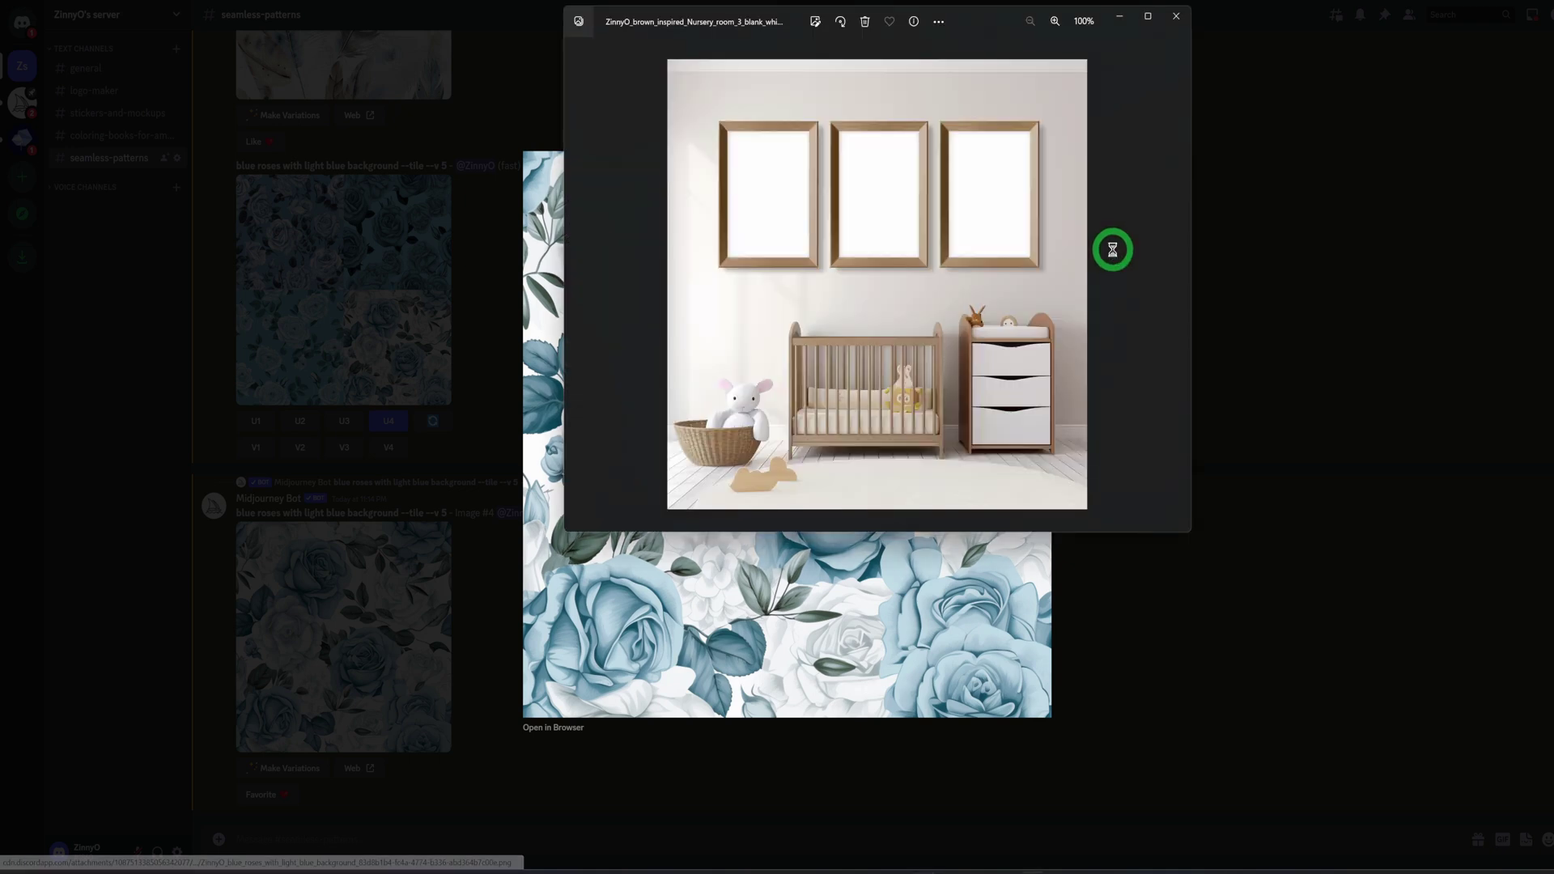
{"action": "left_click", "coordinate": [1160, 10]}
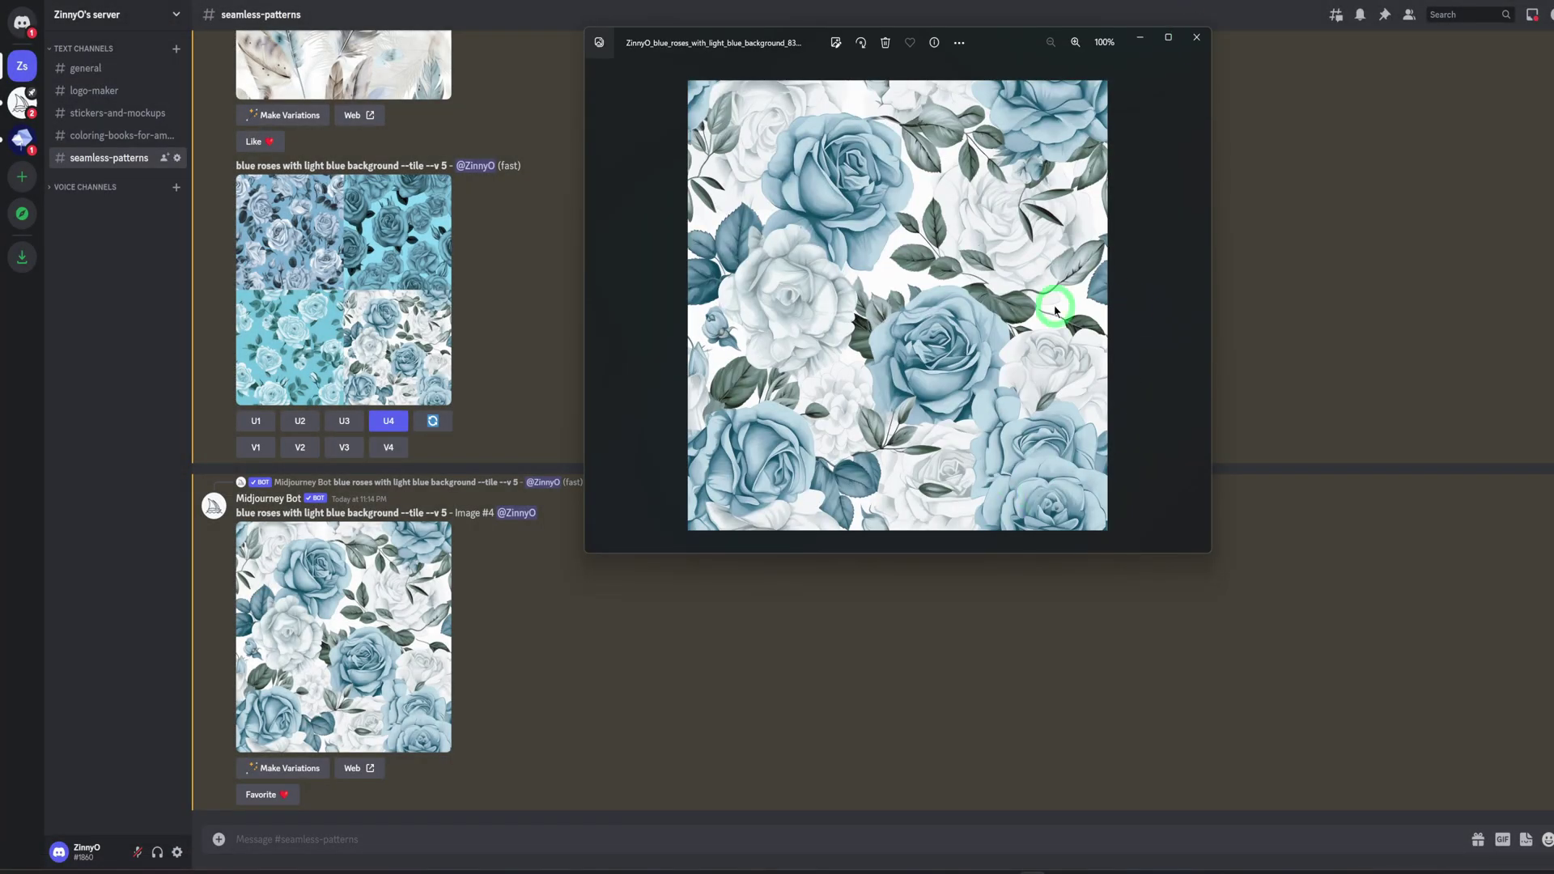
{"action": "scroll", "coordinate": [1075, 413], "scroll_direction": "up", "scroll_amount": 2}
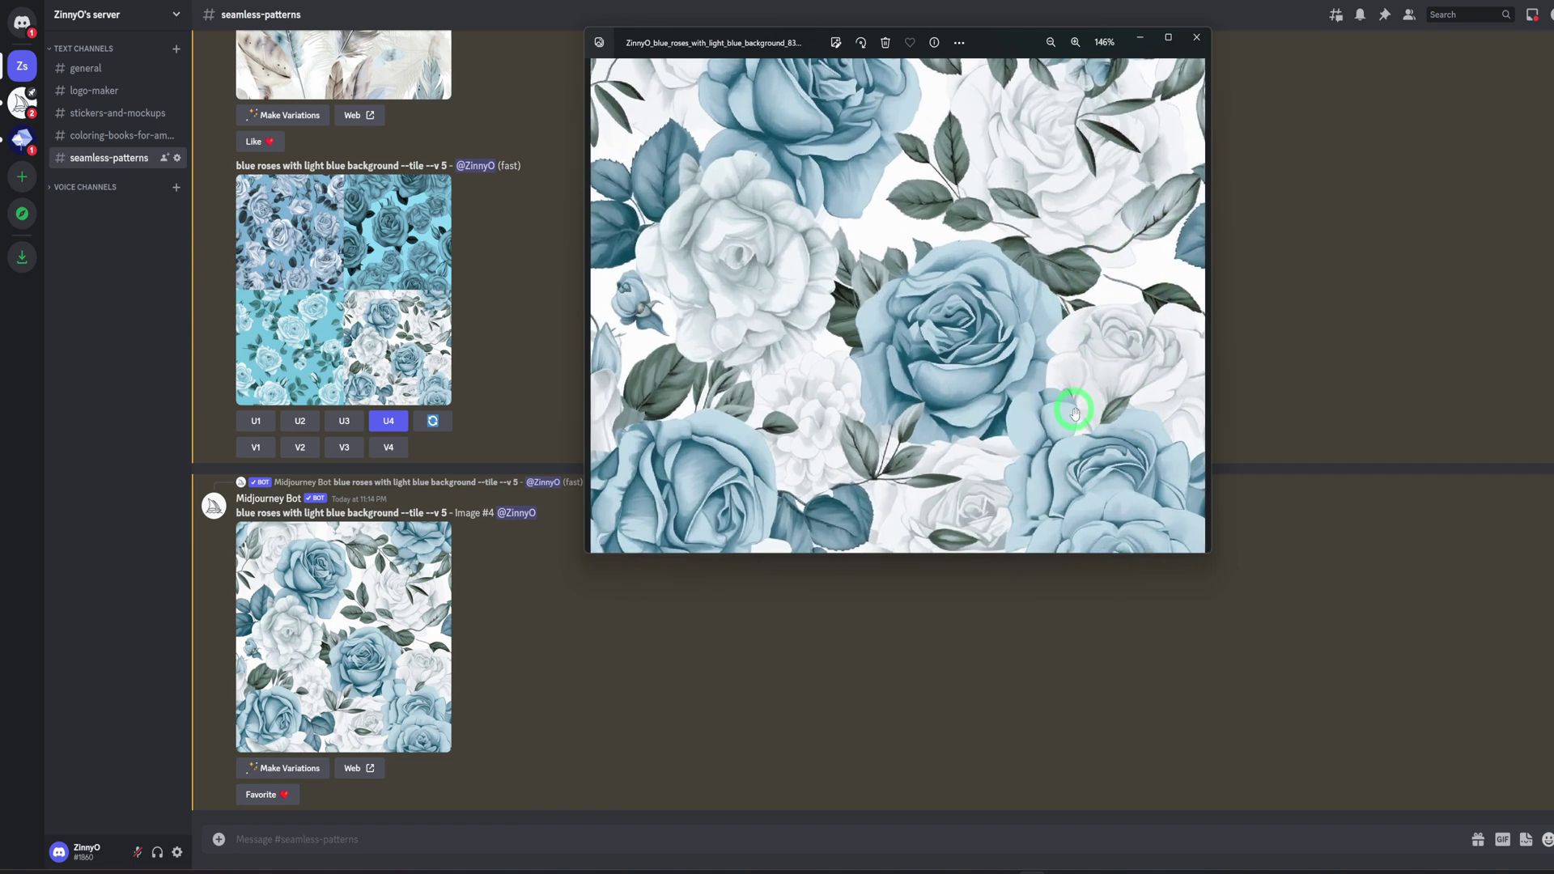
{"action": "scroll", "coordinate": [1075, 413], "scroll_direction": "down", "scroll_amount": 3}
Step: Close Photos and drop the blue roses PNG into Seamless Texture Checker to tile it
{"action": "left_click", "coordinate": [1198, 38]}
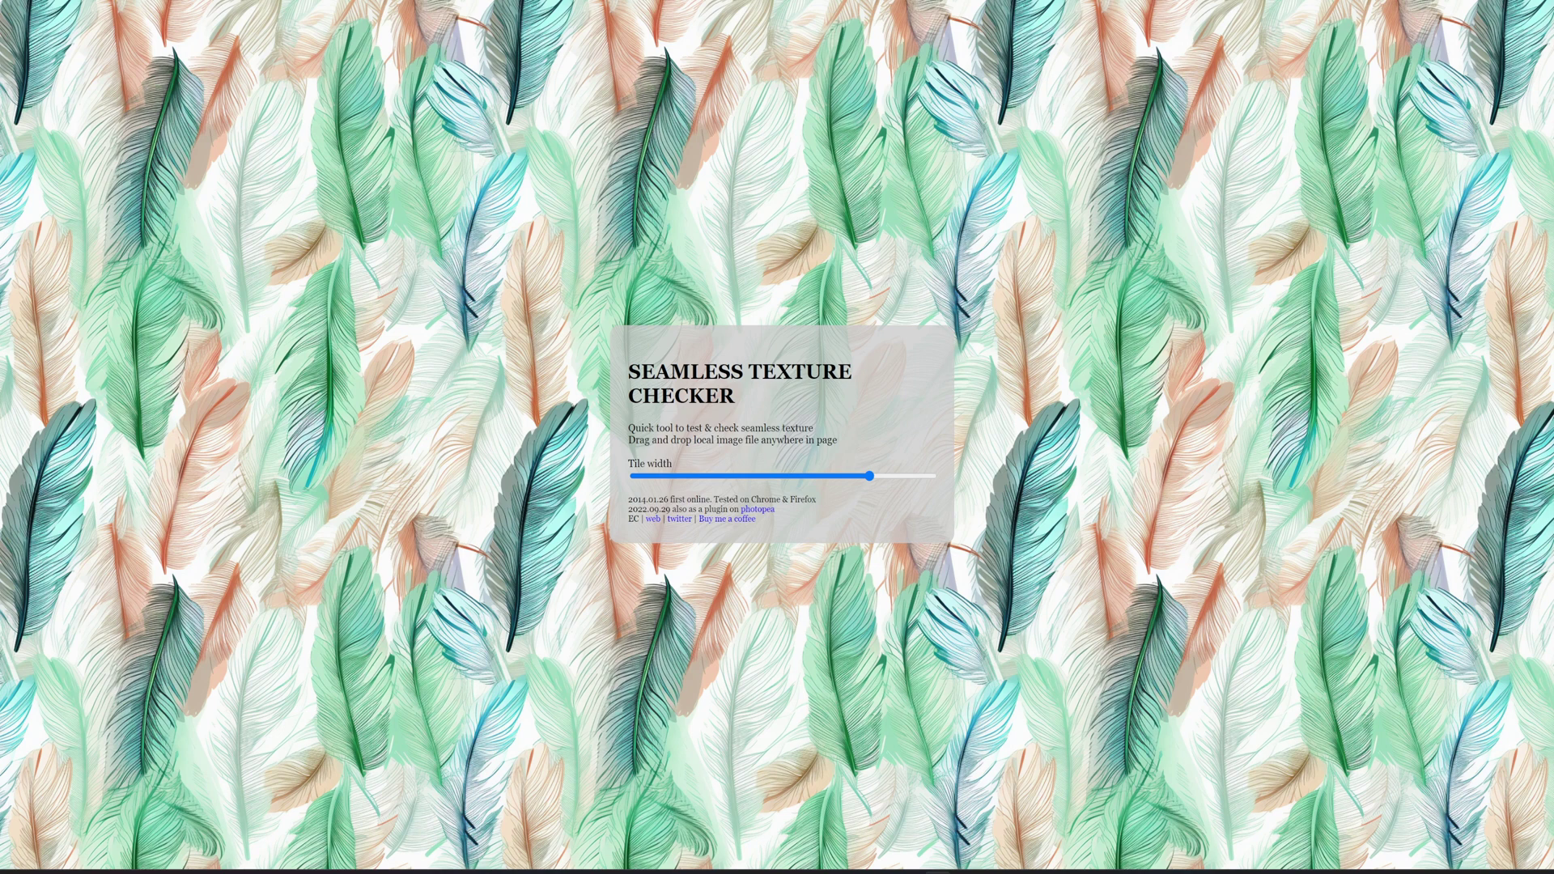
{"action": "left_click_drag", "start_coordinate": [972, 212], "coordinate": [963, 229]}
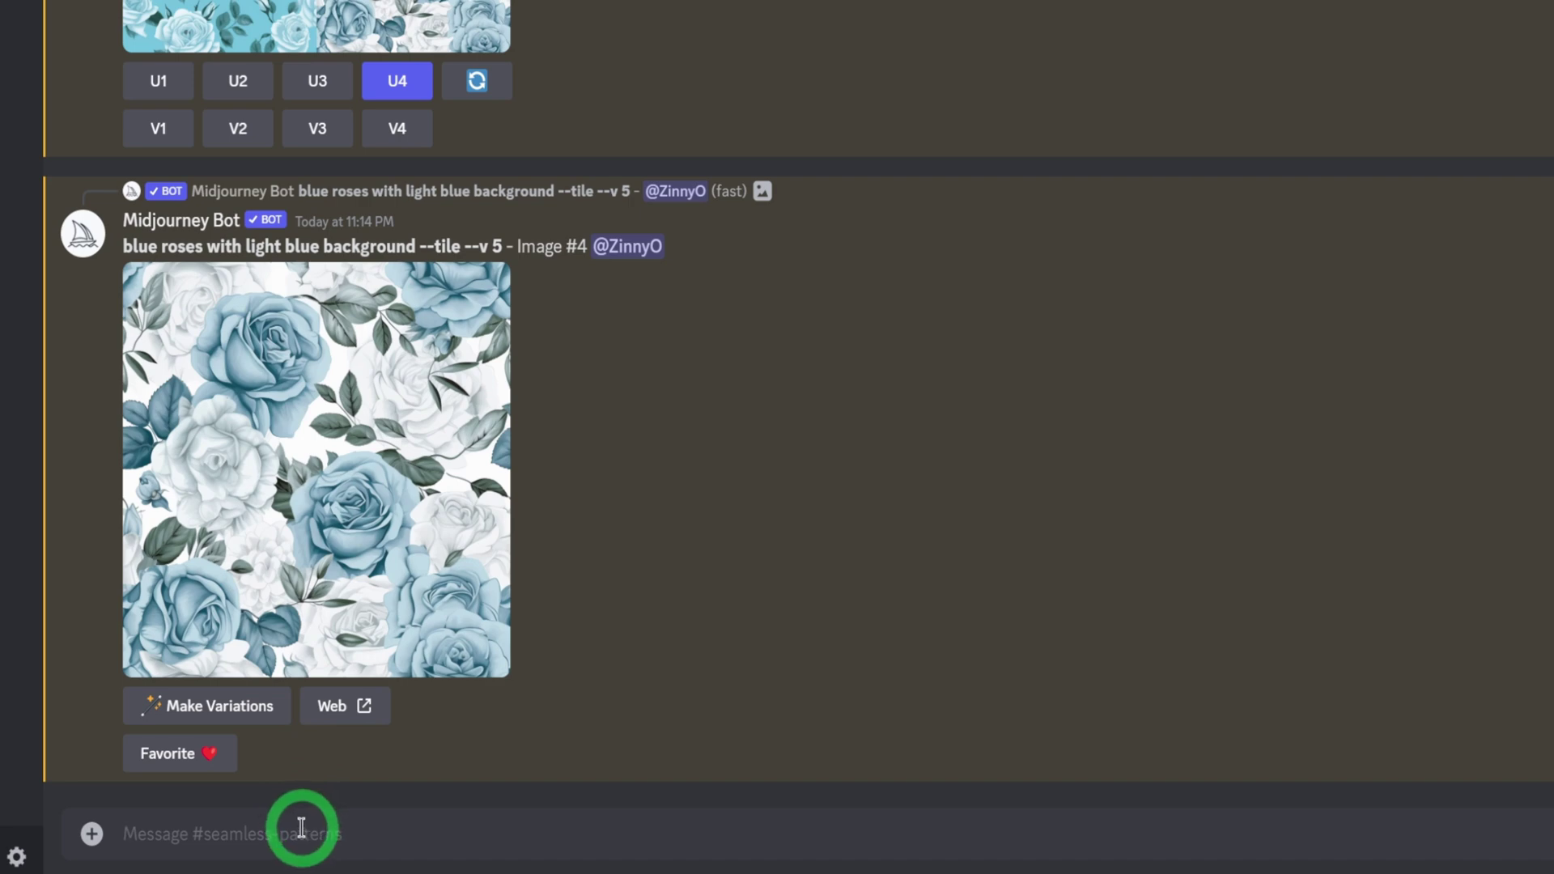
Step: Paste the 'black and white tiger stripes --tile --v 5' prompt into /imagine
{"action": "type", "text": "/"}
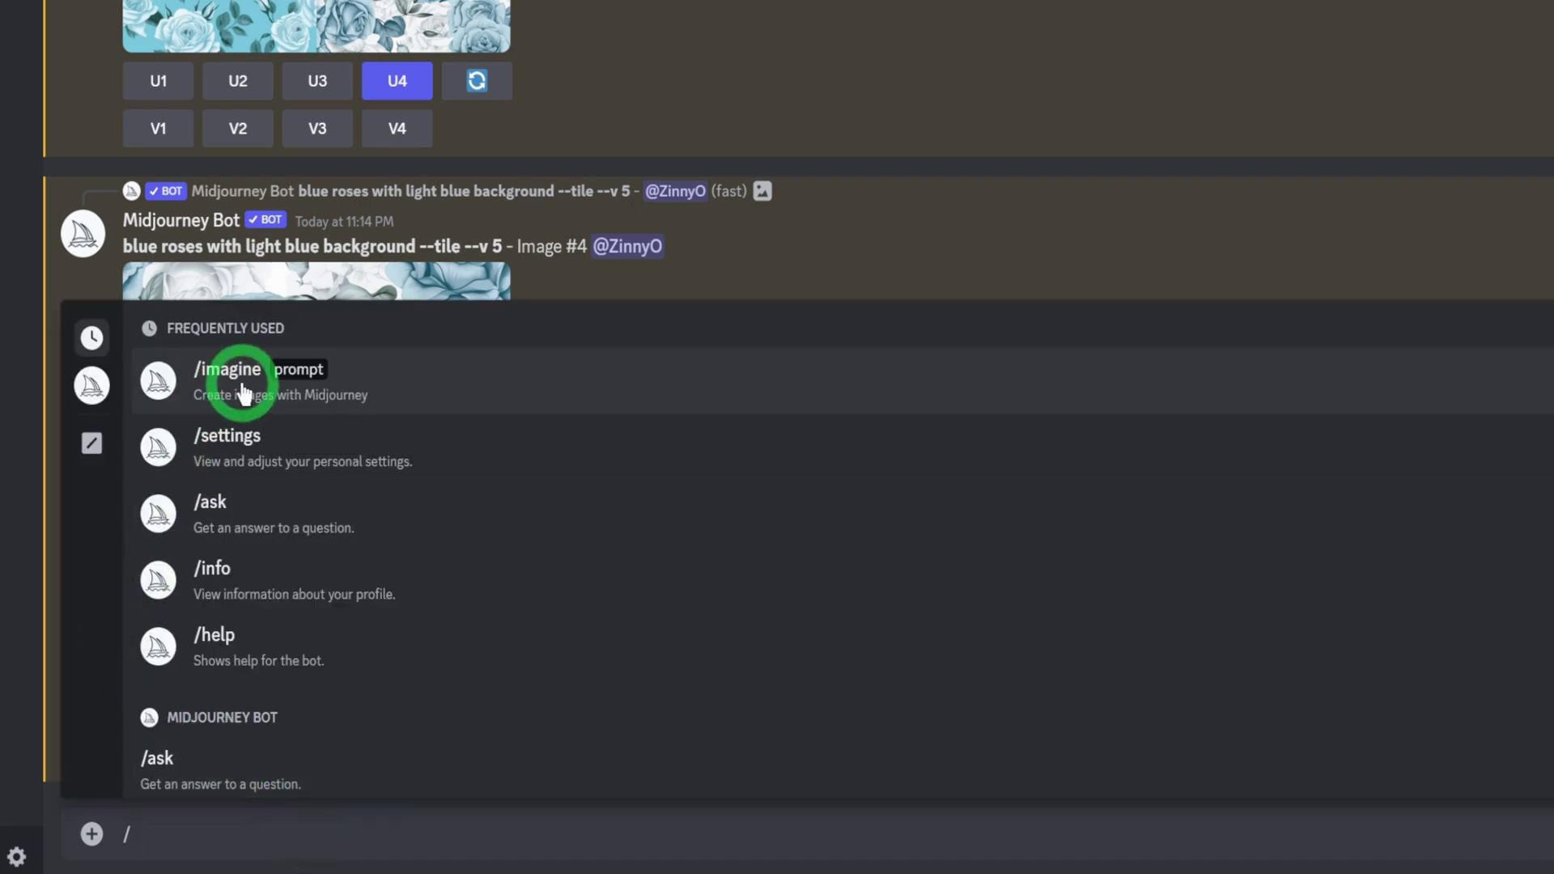
{"action": "left_click", "coordinate": [207, 404]}
{"action": "right_click", "coordinate": [287, 842]}
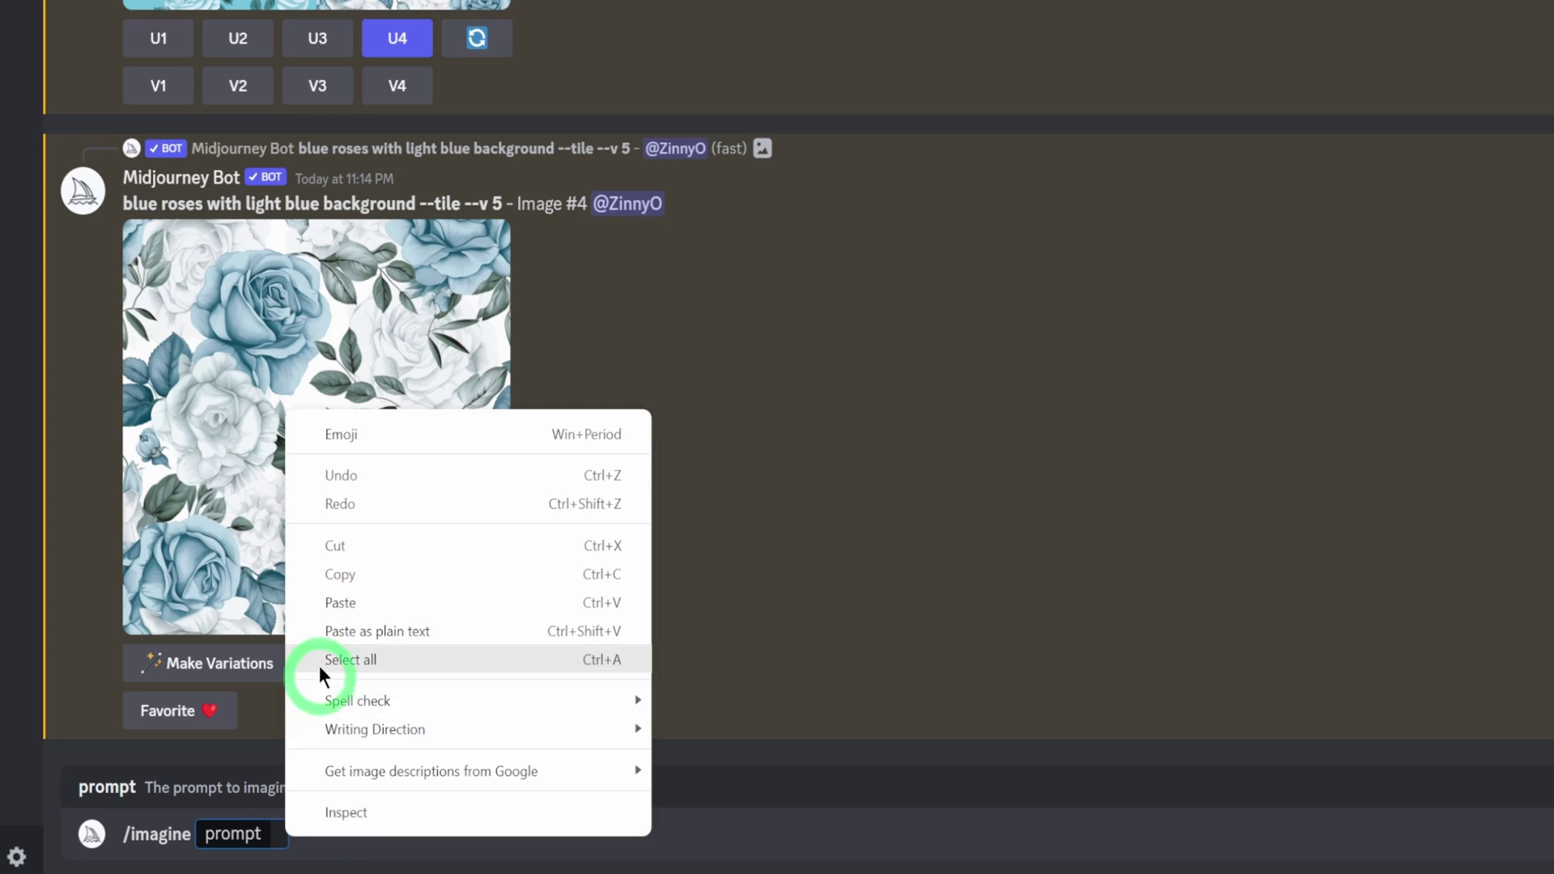
{"action": "left_click", "coordinate": [334, 604]}
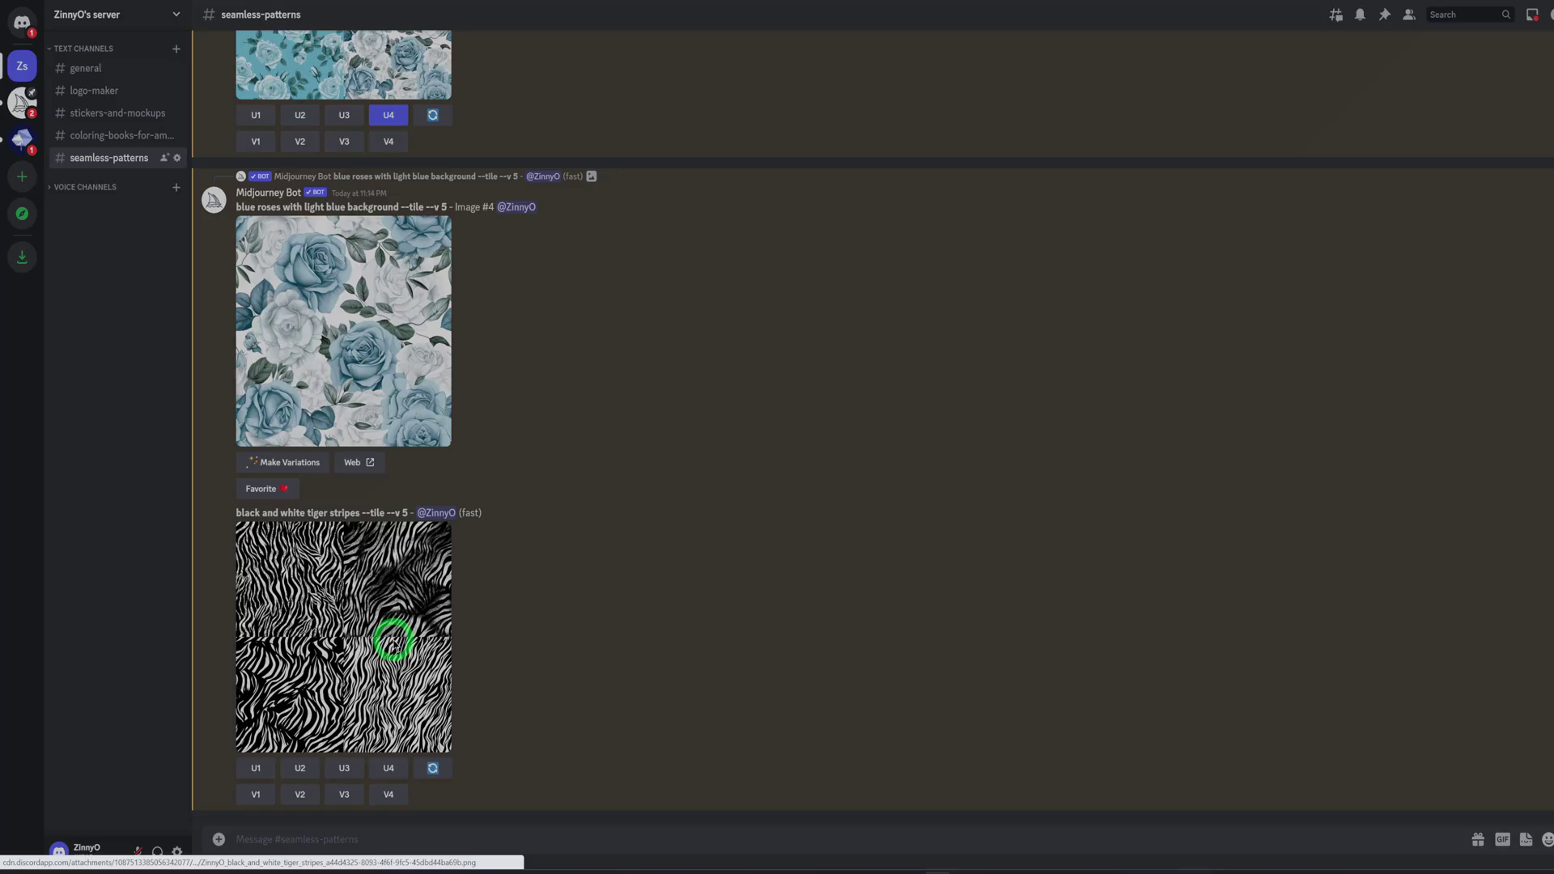
Step: Inspect the tiger stripes grid and upscale its fourth image
{"action": "left_click", "coordinate": [394, 642]}
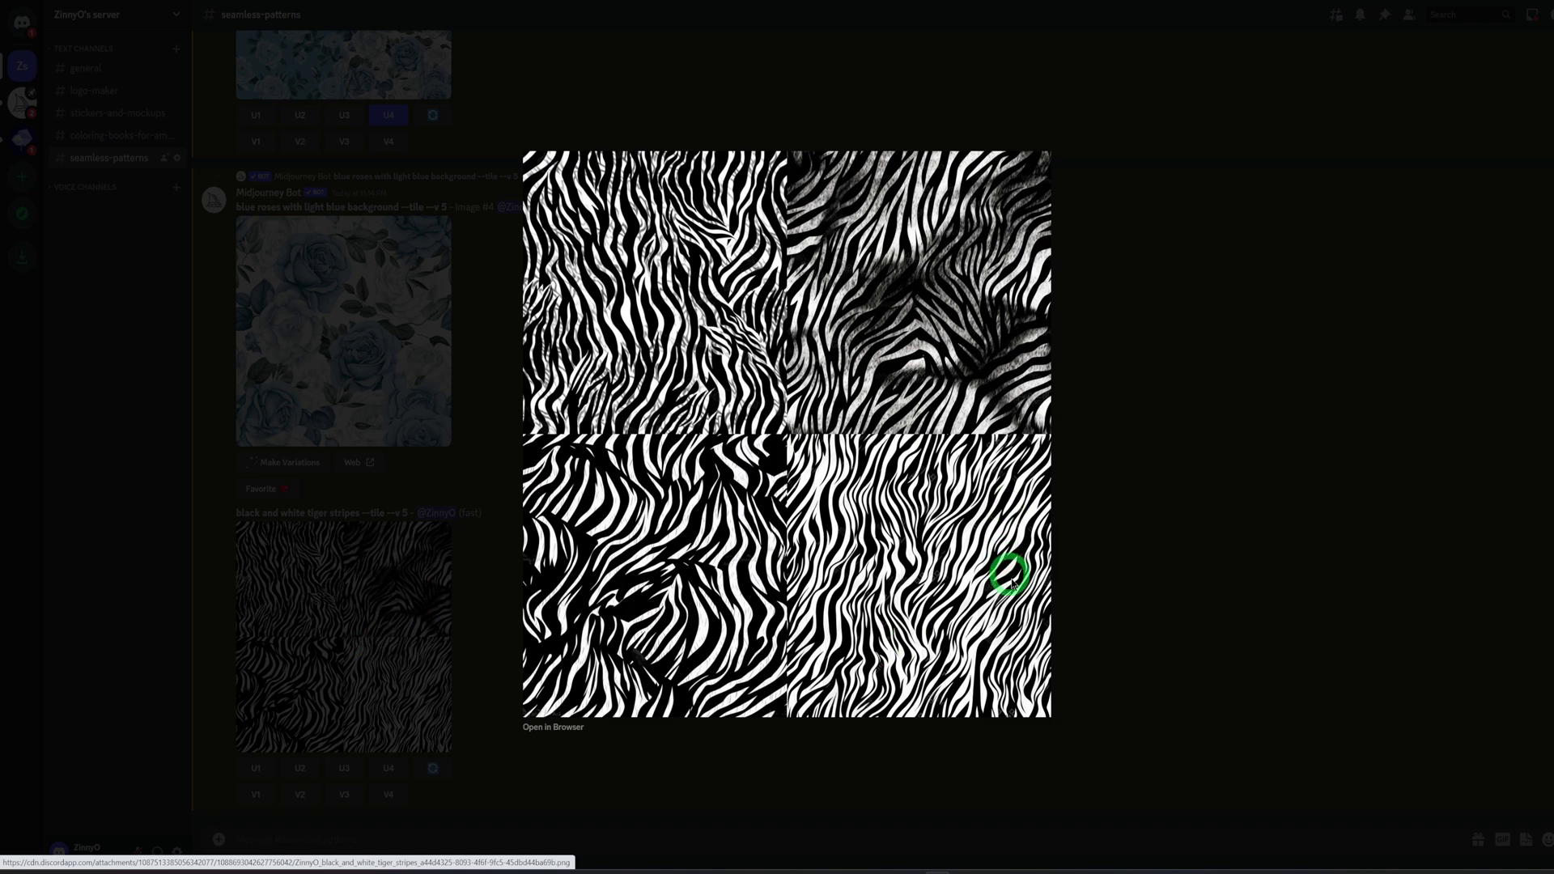
{"action": "left_click", "coordinate": [1176, 633]}
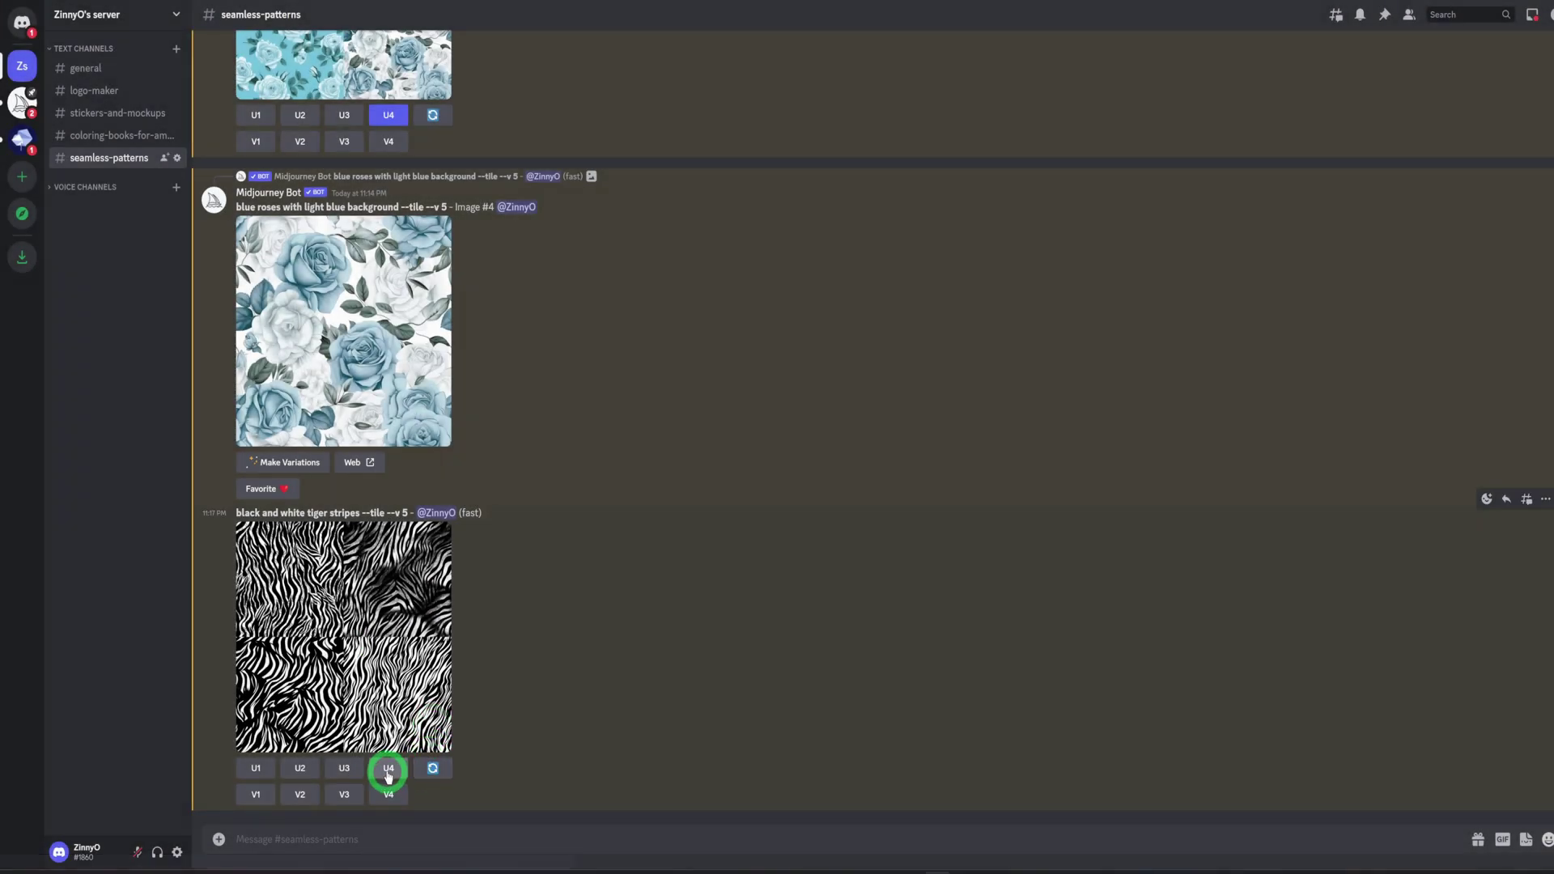
{"action": "left_click", "coordinate": [391, 769]}
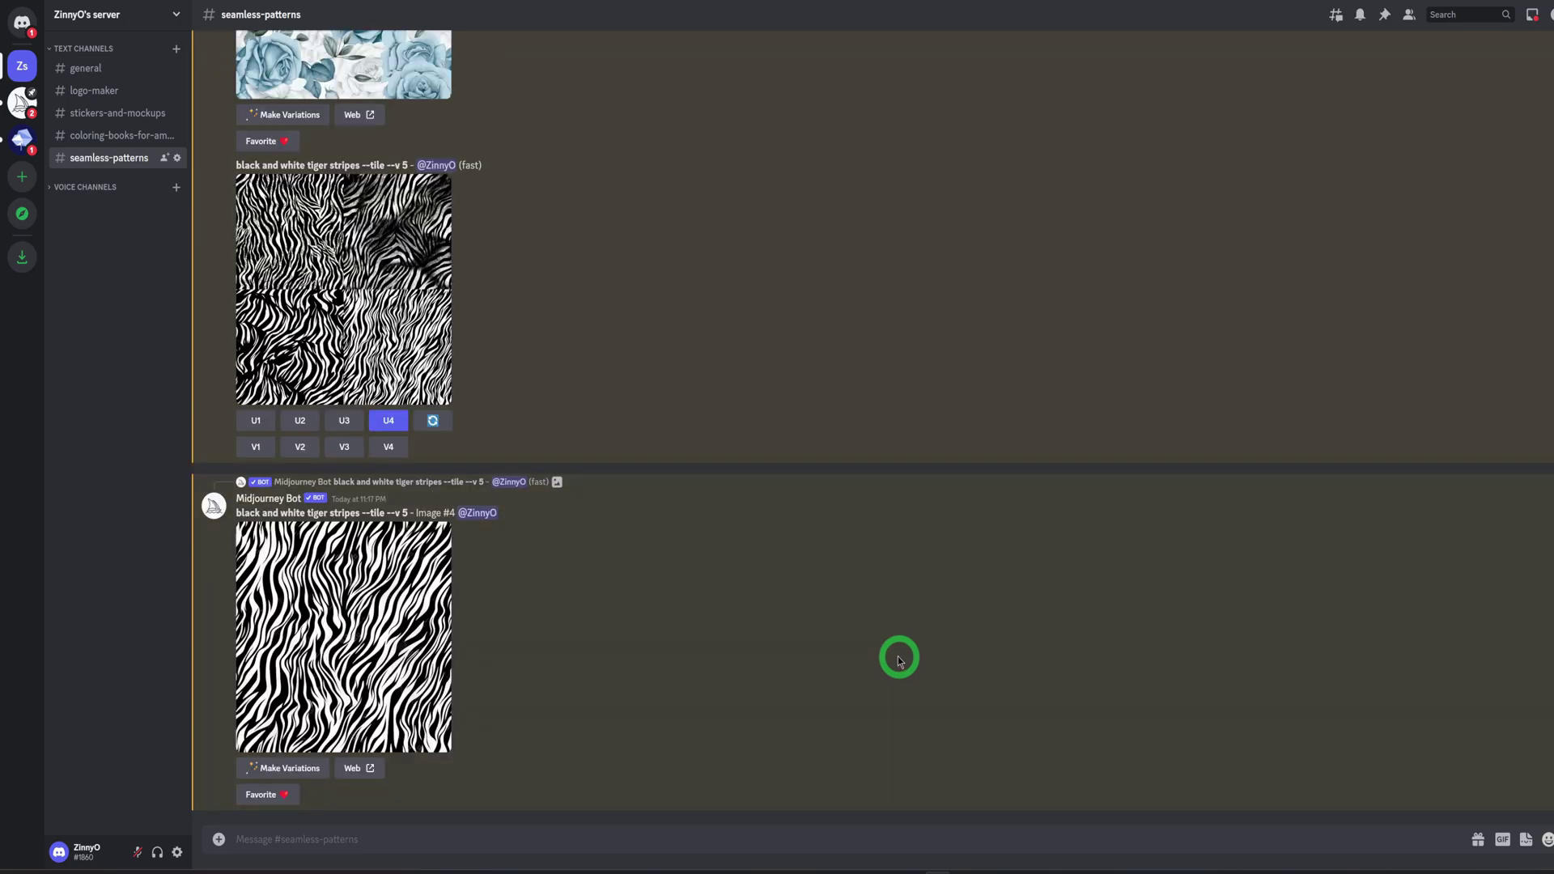
Step: Enlarge the upscaled tiger stripes image and save it to the computer as a PNG
{"action": "left_click", "coordinate": [413, 655]}
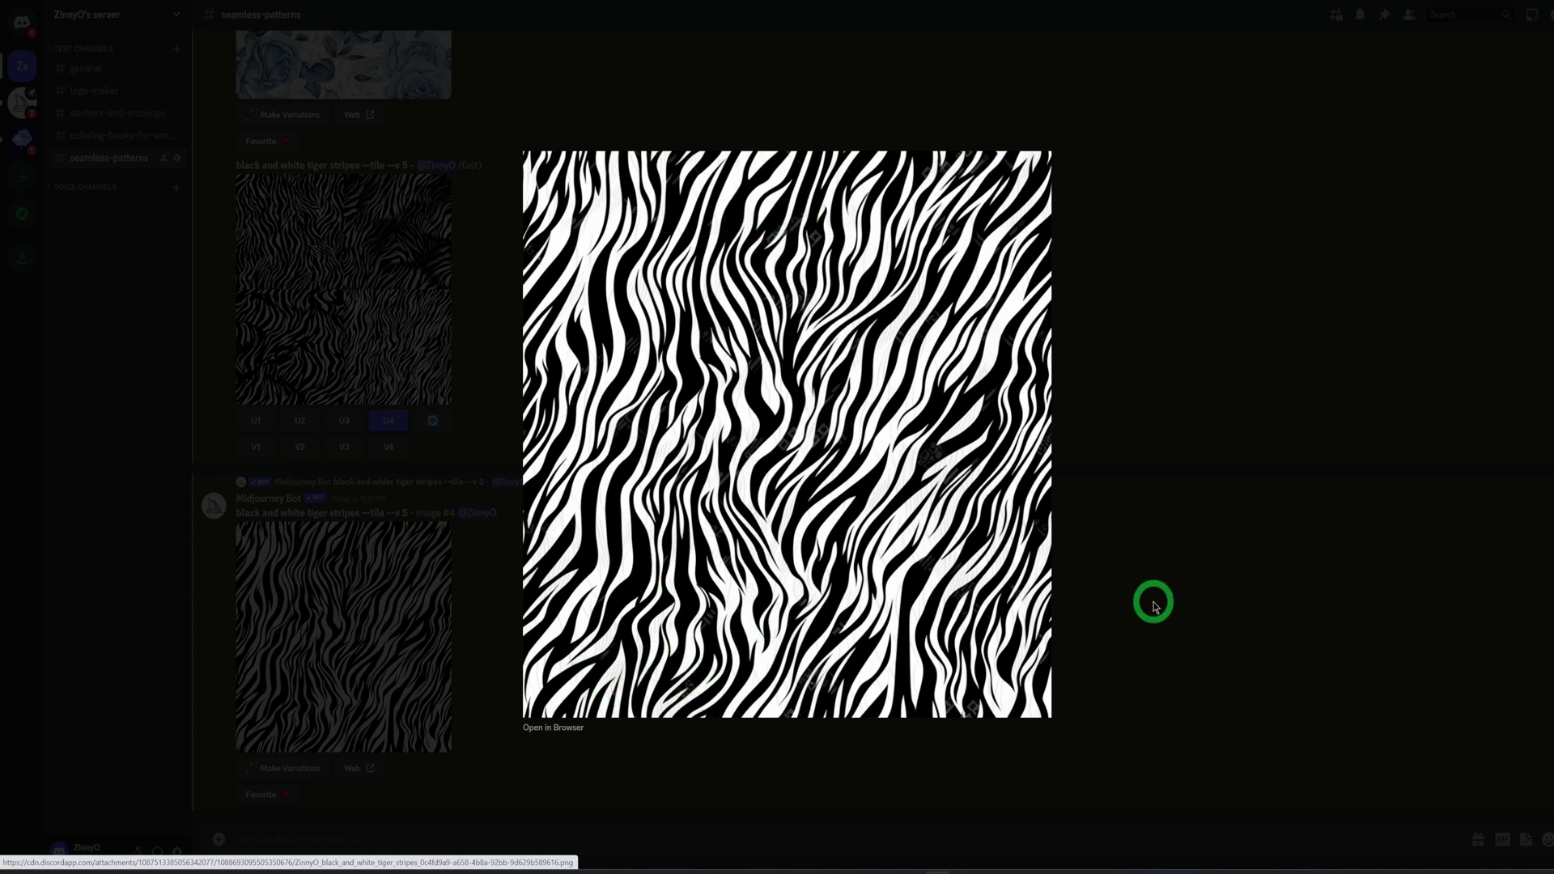
{"action": "left_click", "coordinate": [1156, 607]}
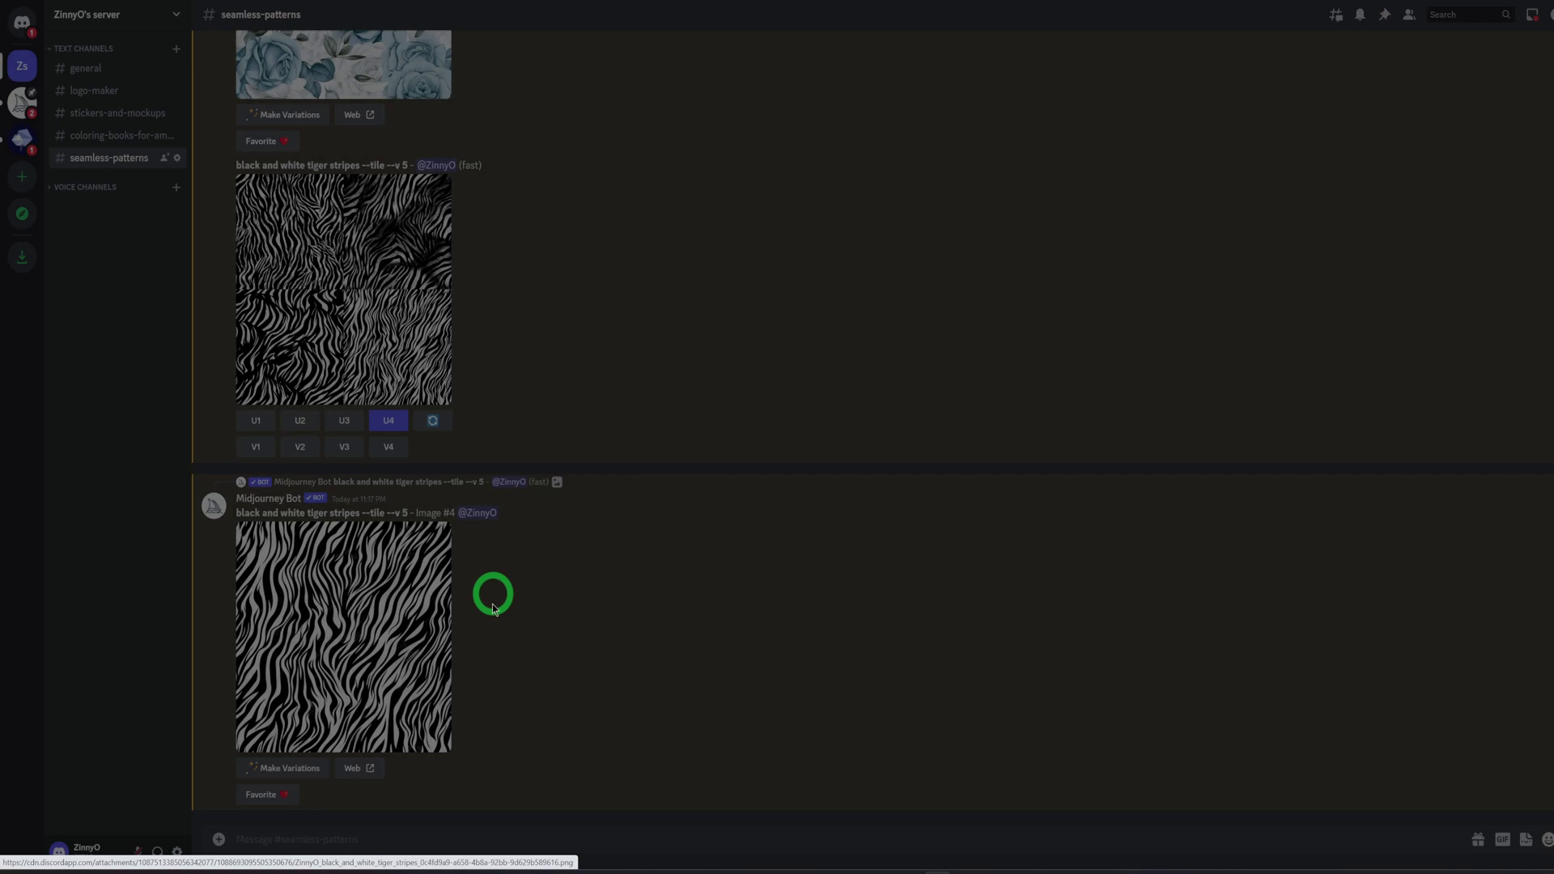
{"action": "left_click", "coordinate": [390, 640]}
{"action": "right_click", "coordinate": [805, 350]}
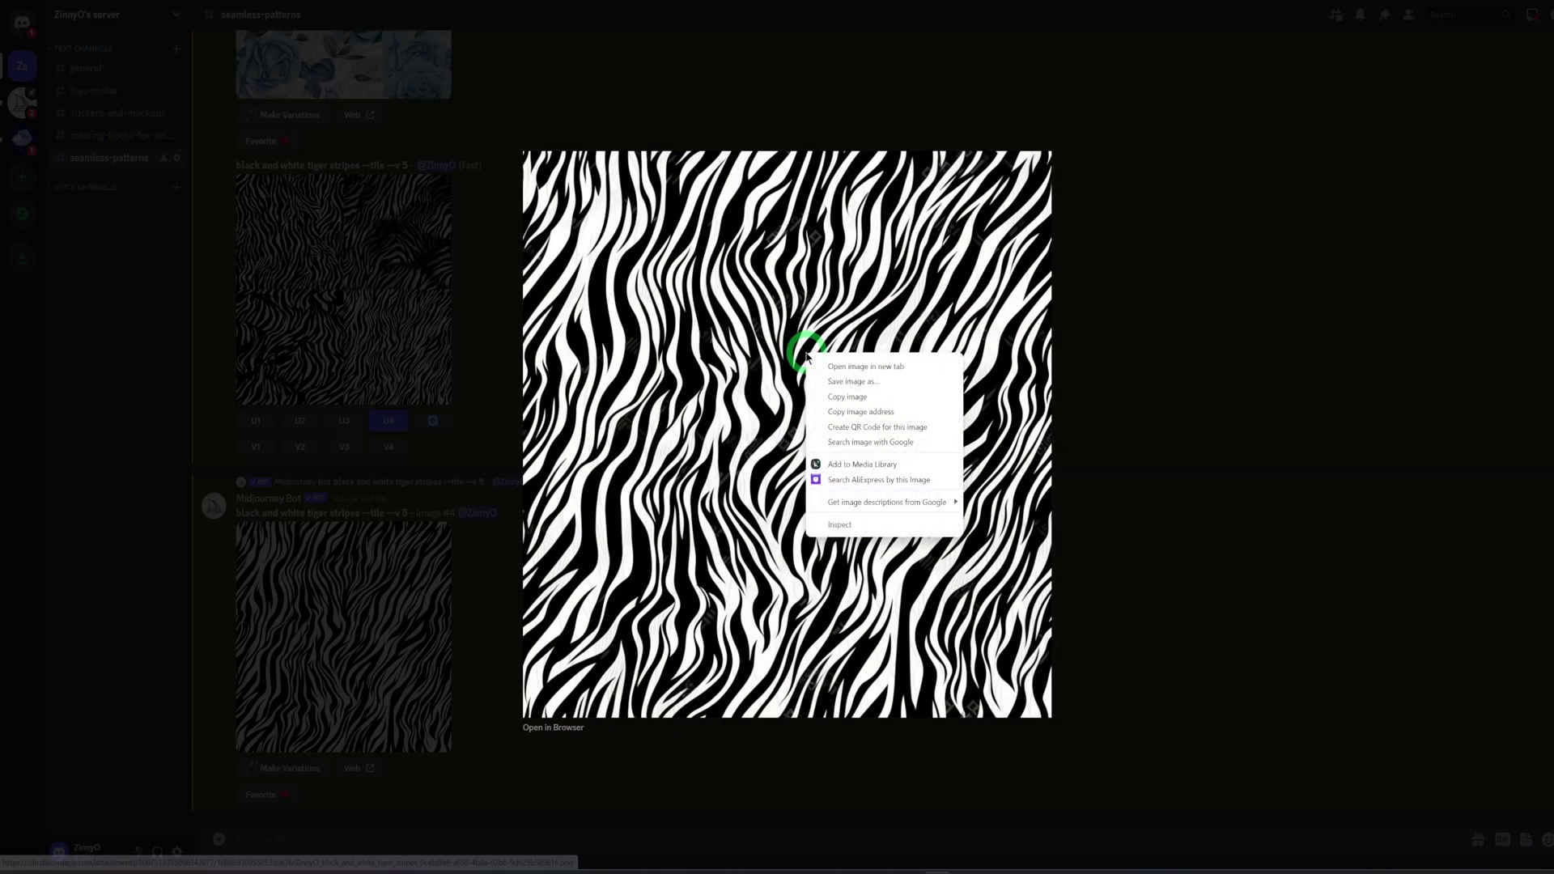
{"action": "left_click", "coordinate": [866, 396]}
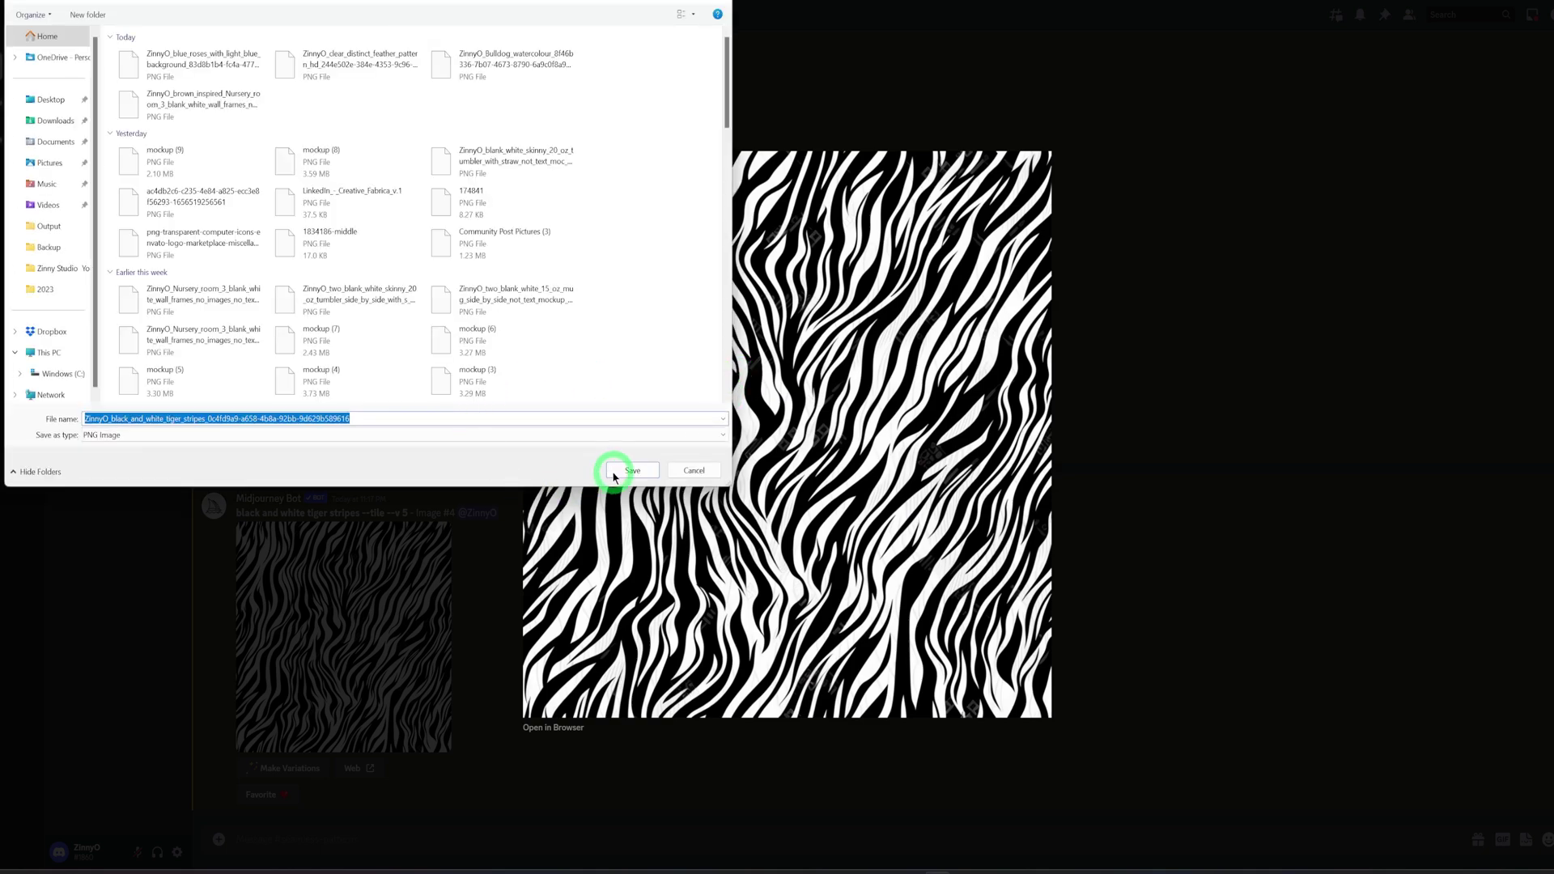
{"action": "left_click", "coordinate": [612, 472]}
{"action": "left_click", "coordinate": [1158, 537]}
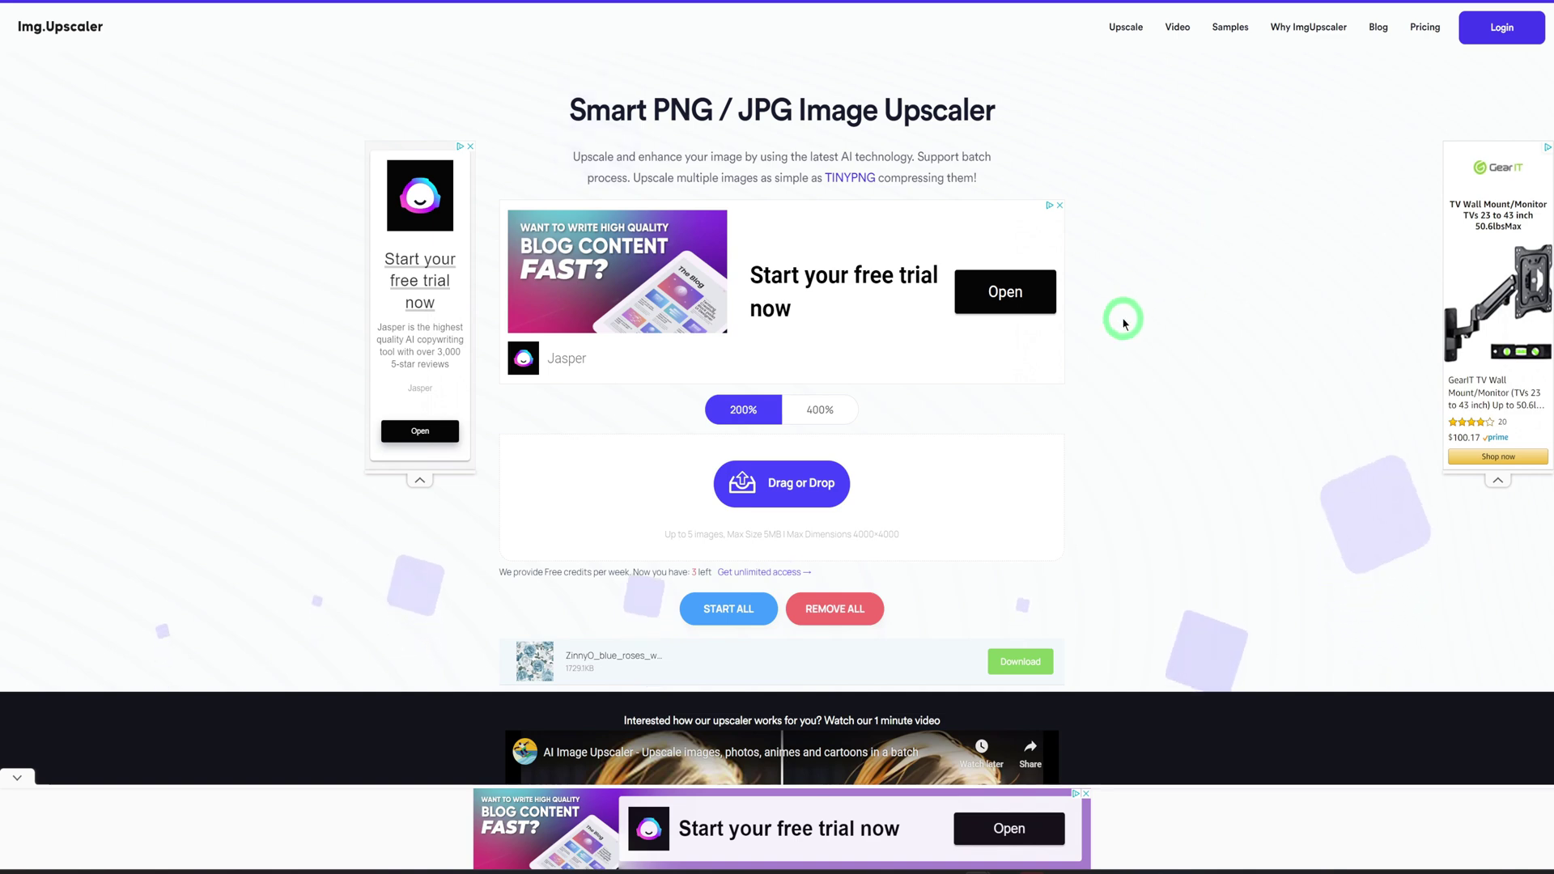
Step: Download the 2x blue roses result as EfpwJqND_2x.jpg and bring up Photoshop's start screen
{"action": "scroll", "coordinate": [931, 421], "scroll_direction": "down", "scroll_amount": 1}
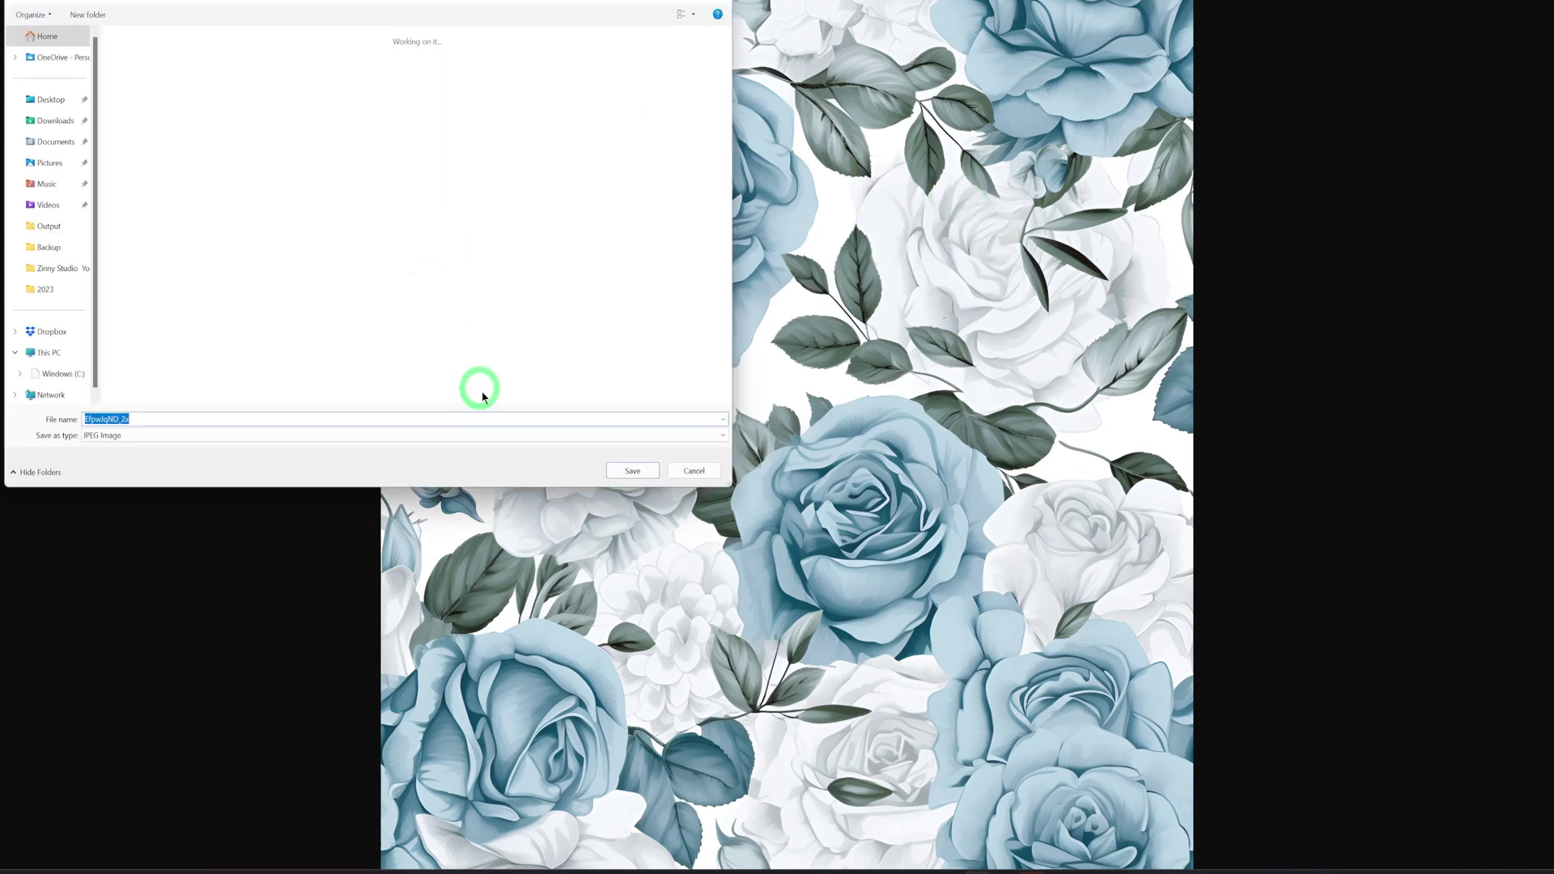
{"action": "left_click", "coordinate": [619, 471]}
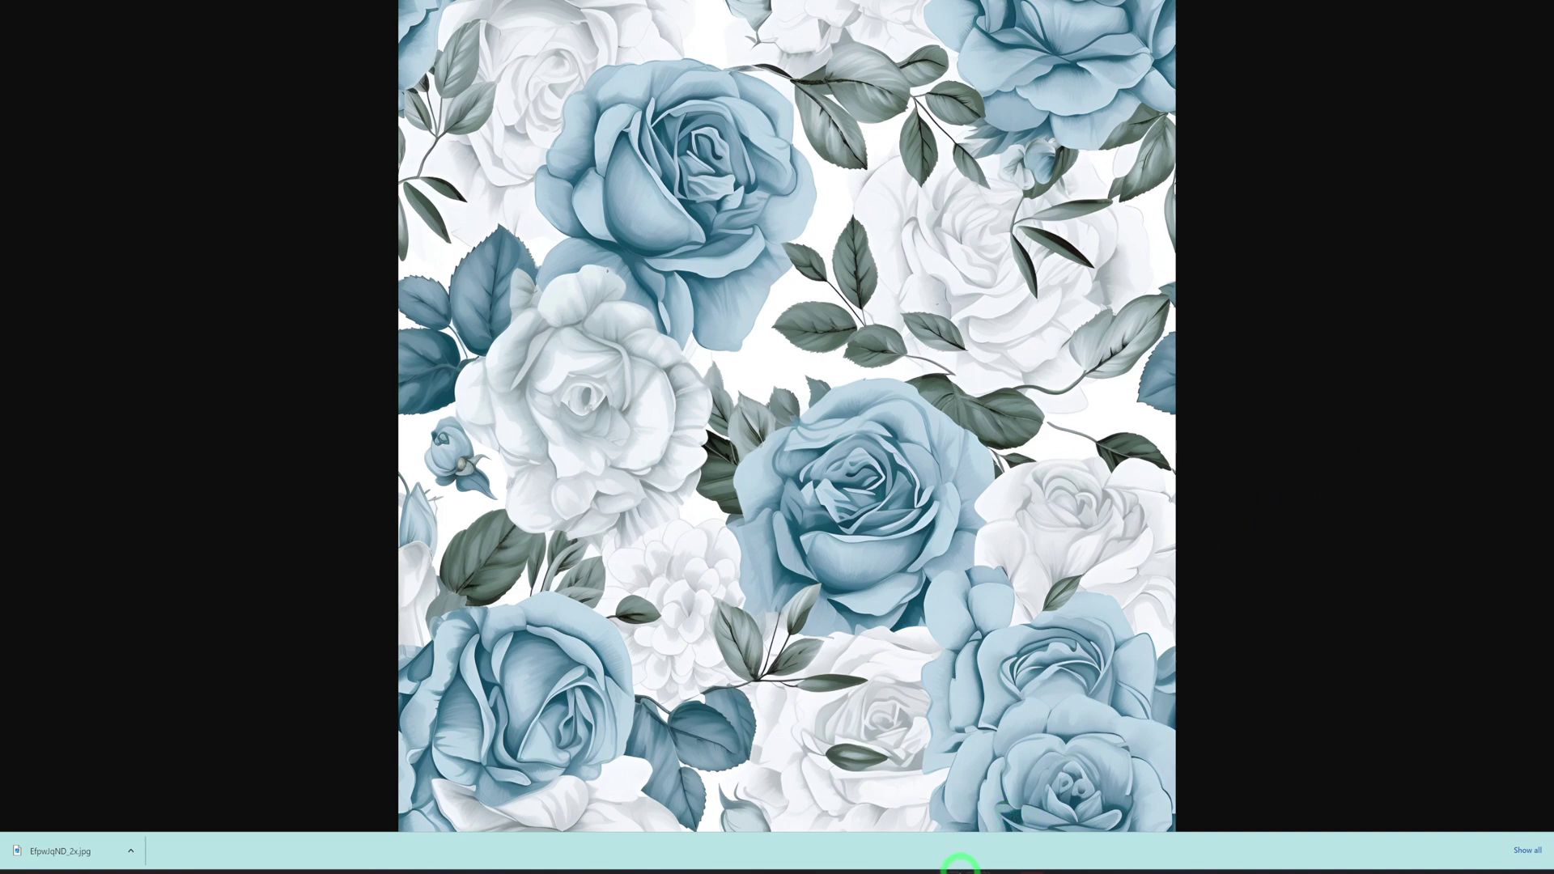
{"action": "left_click", "coordinate": [951, 871]}
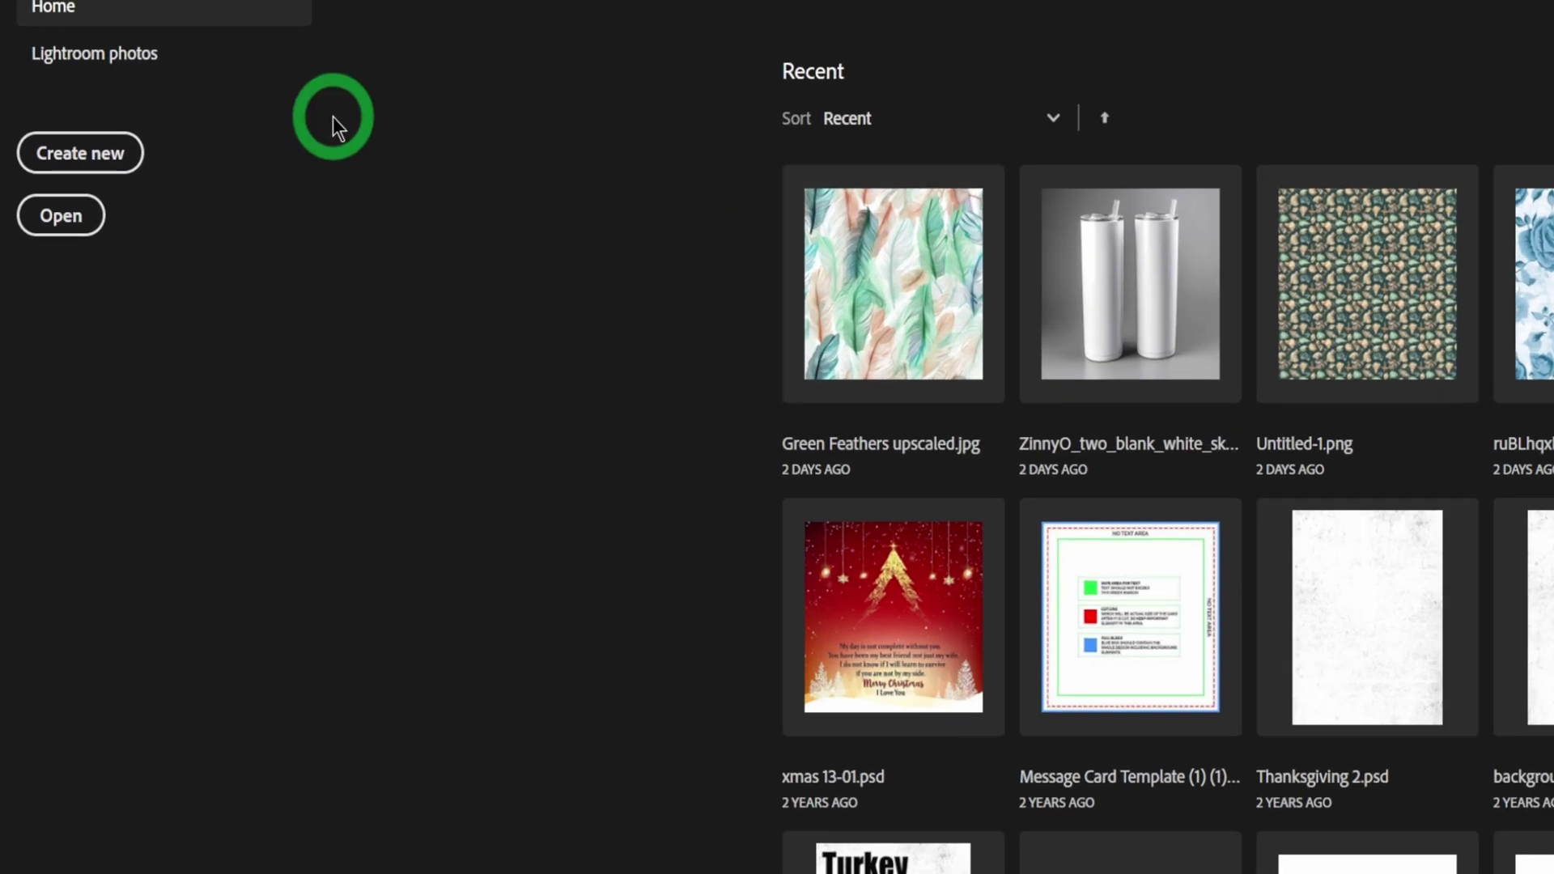
Step: Create a blank document named Patterns 2 at 12 x 12 inches and 300 resolution
{"action": "left_click", "coordinate": [117, 154]}
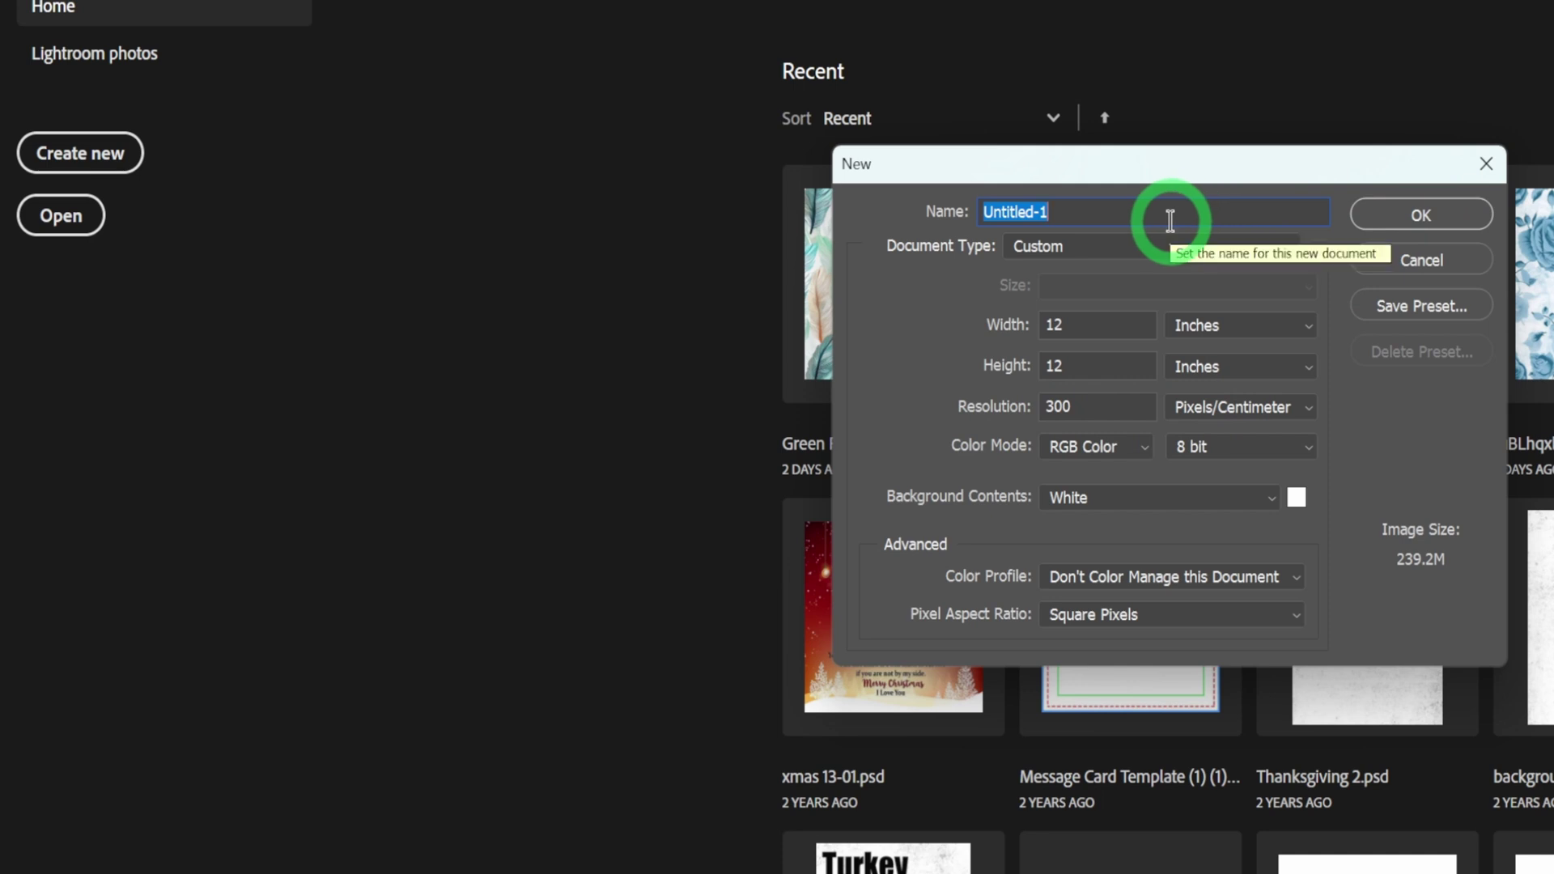
{"action": "type", "text": "Pa"}
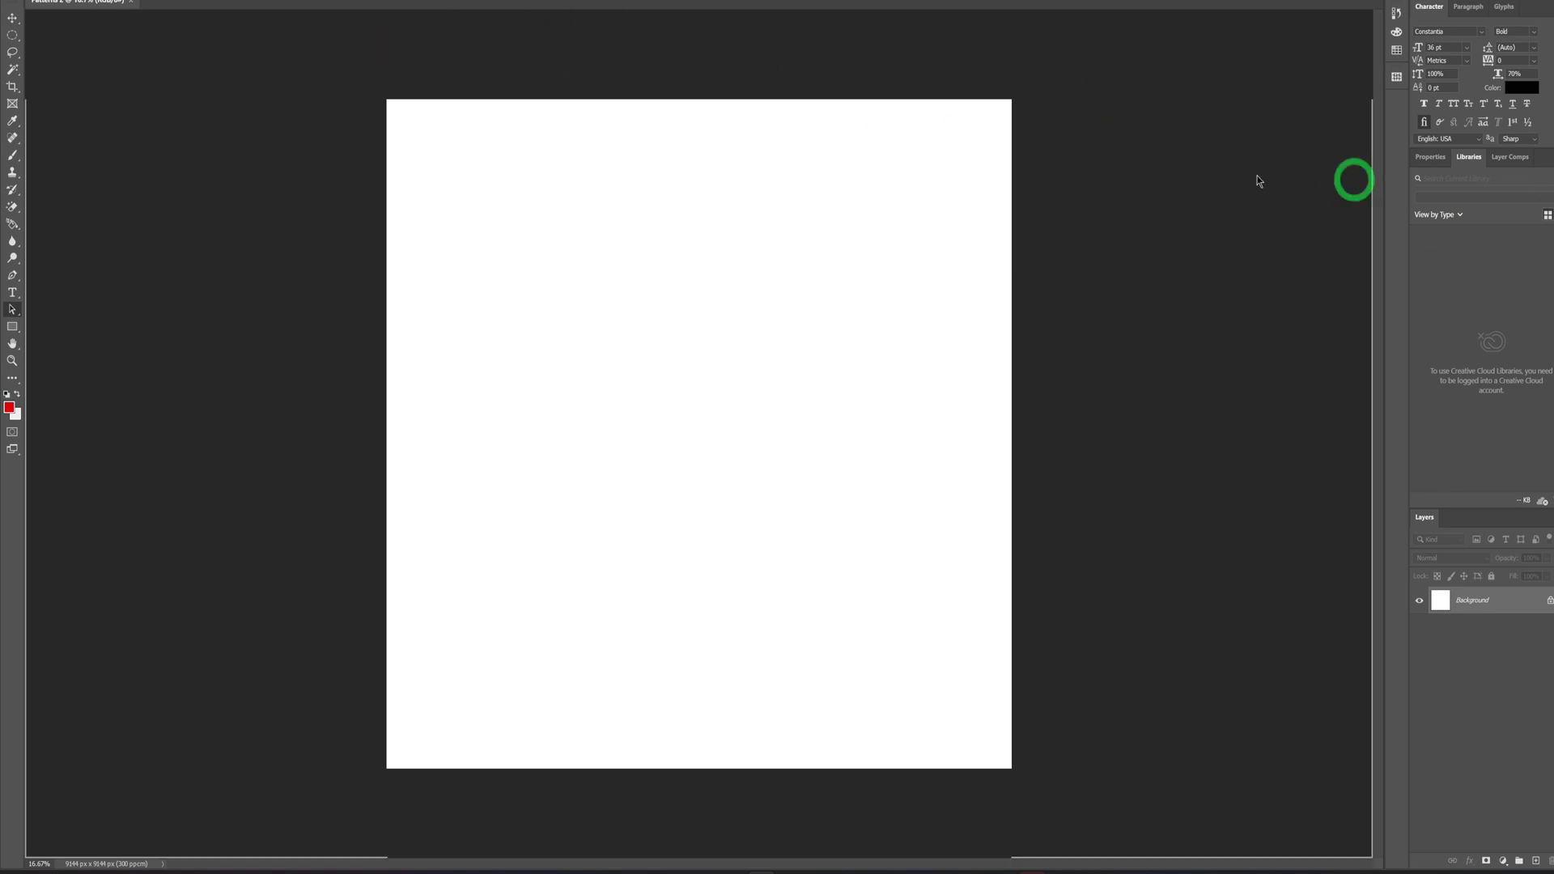
Step: Open the upscaled EfpwJqND_2x.jpg blue roses image in Photoshop
{"action": "left_click_drag", "start_coordinate": [1353, 177], "coordinate": [335, 10]}
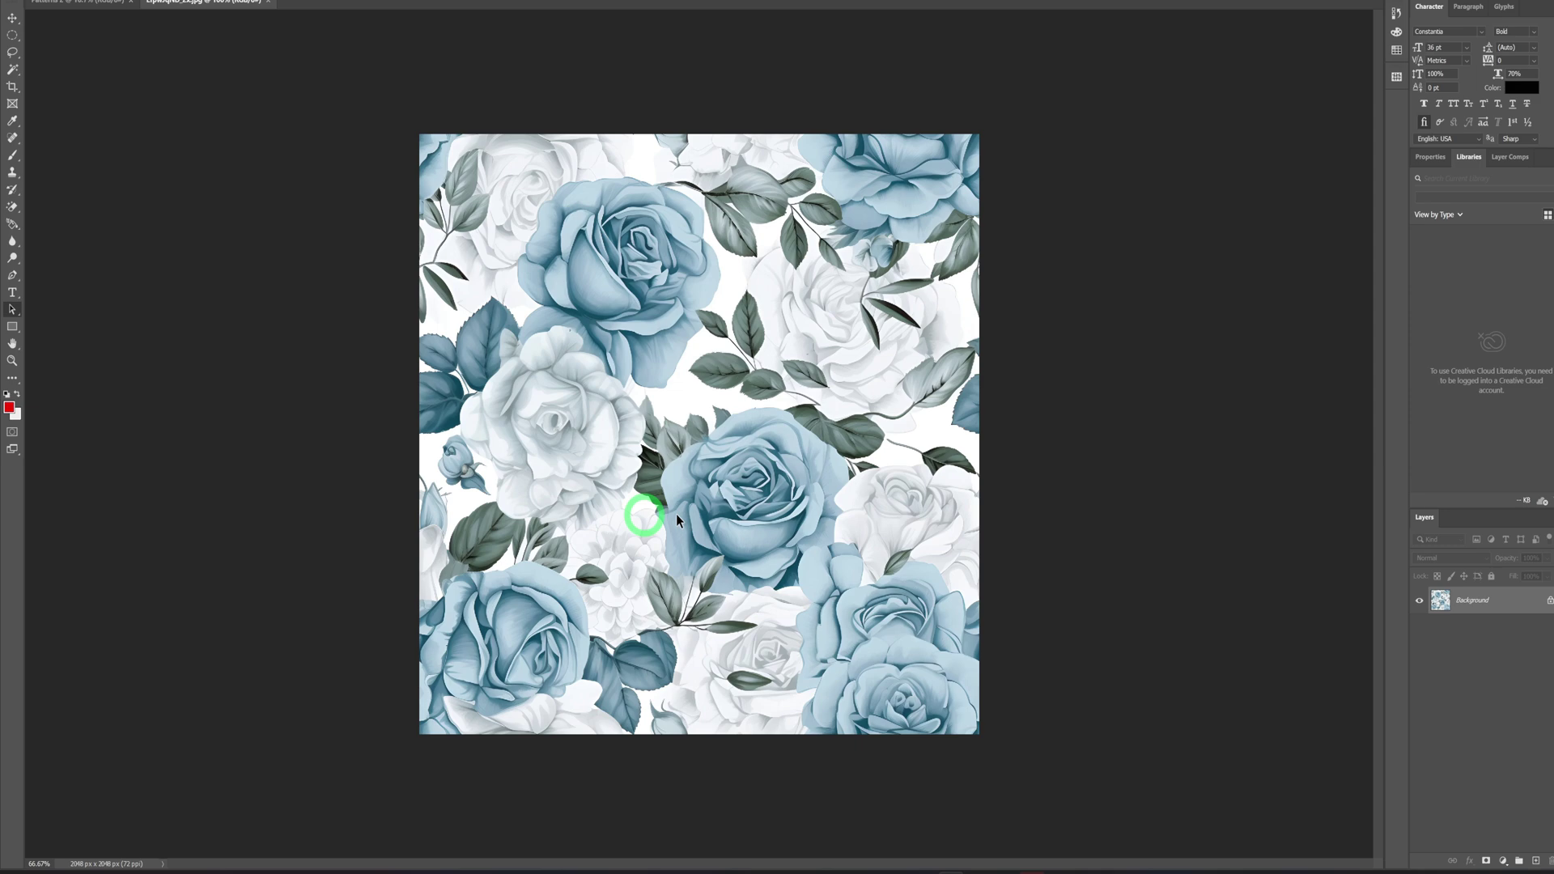
{"action": "left_click", "coordinate": [634, 202]}
{"action": "left_click", "coordinate": [613, 329]}
Step: Define the roses image as a pattern named EfpwJqND_2x.jpg via Edit > Define Pattern
{"action": "left_click", "coordinate": [50, 1]}
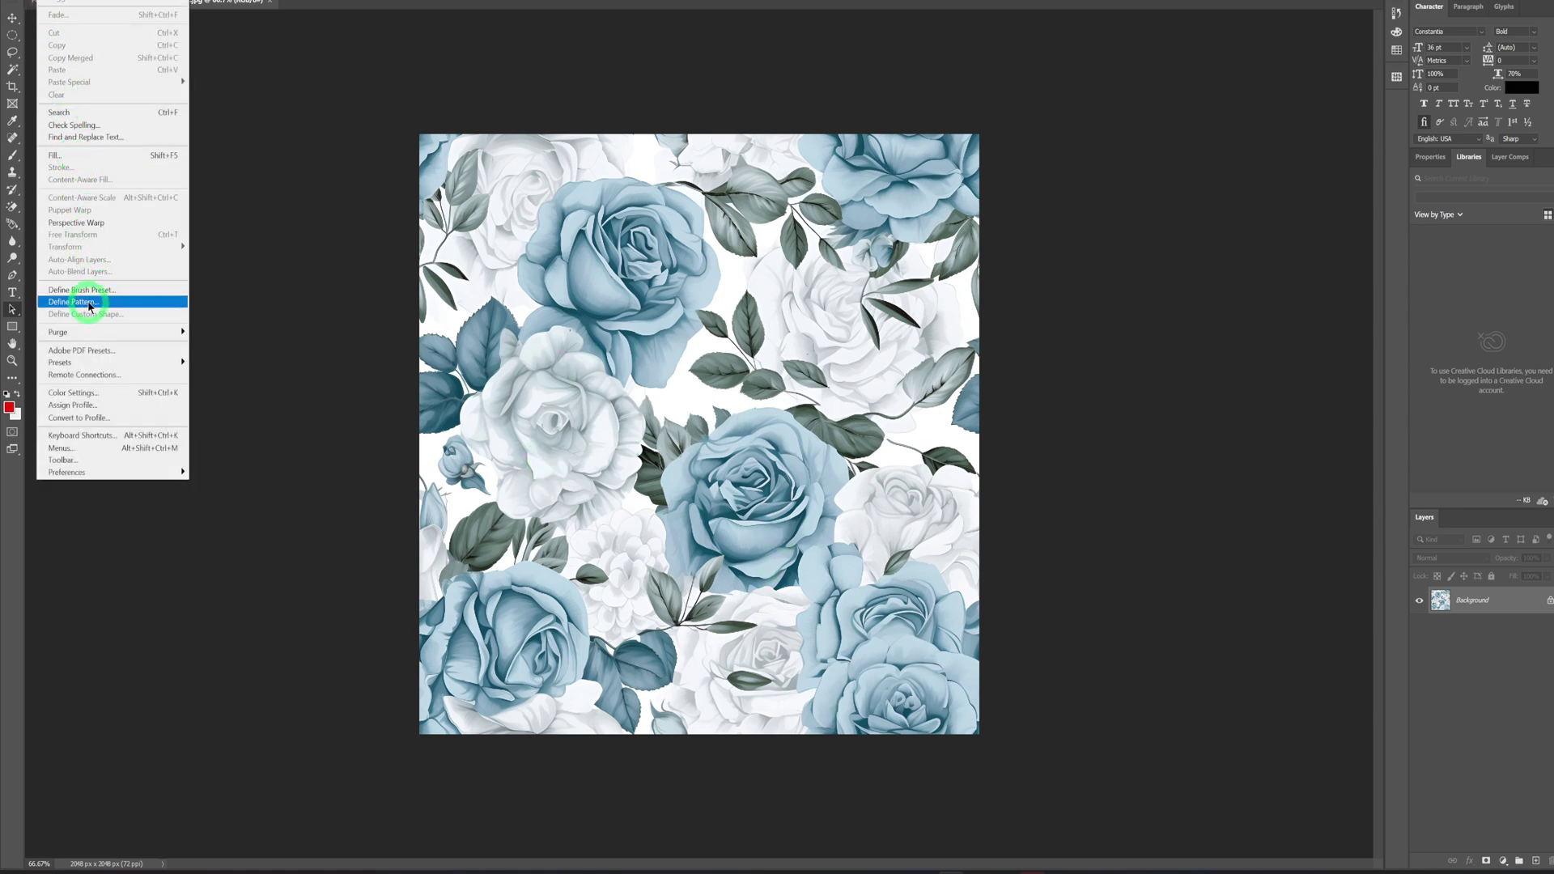
{"action": "left_click", "coordinate": [97, 305]}
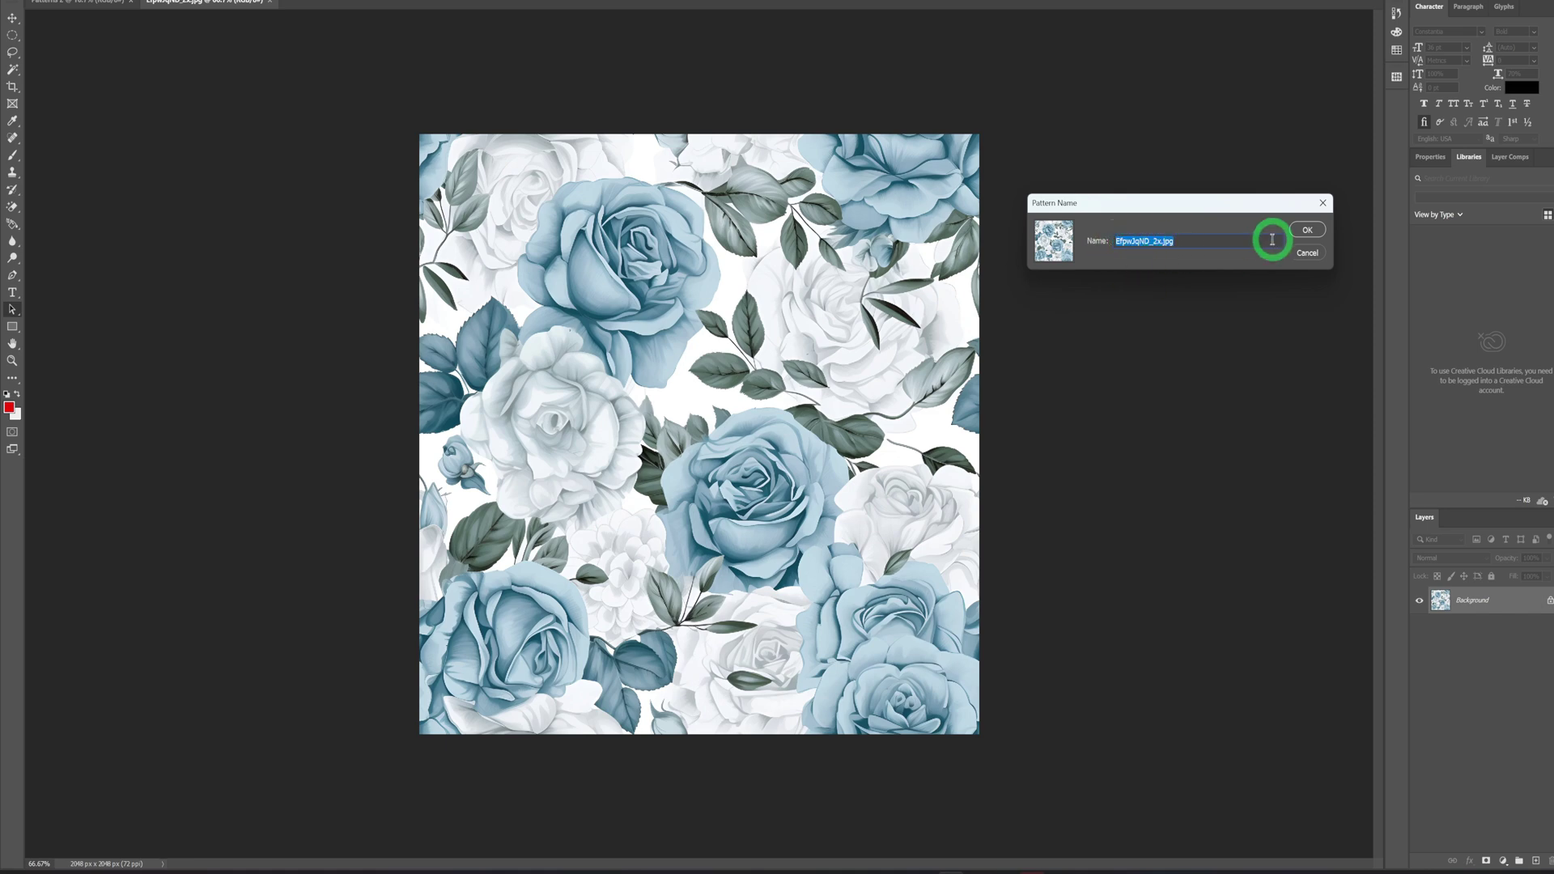
{"action": "left_click", "coordinate": [1304, 233]}
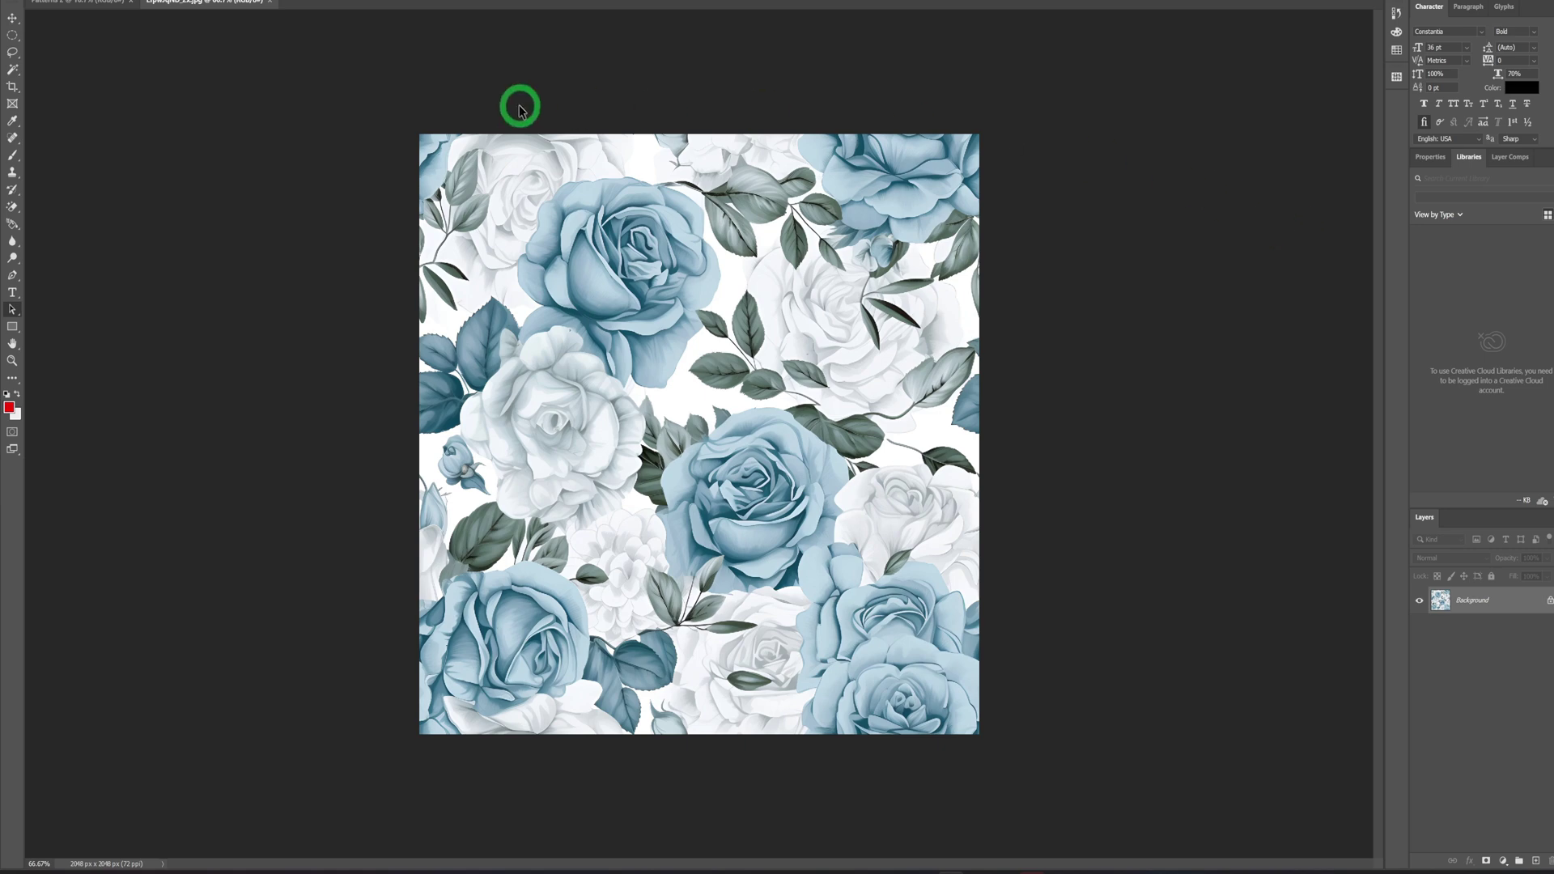
Step: Drop the blue roses pattern onto the Patterns 2 canvas, creating the Pattern Fill 1 layer
{"action": "left_click", "coordinate": [92, 11]}
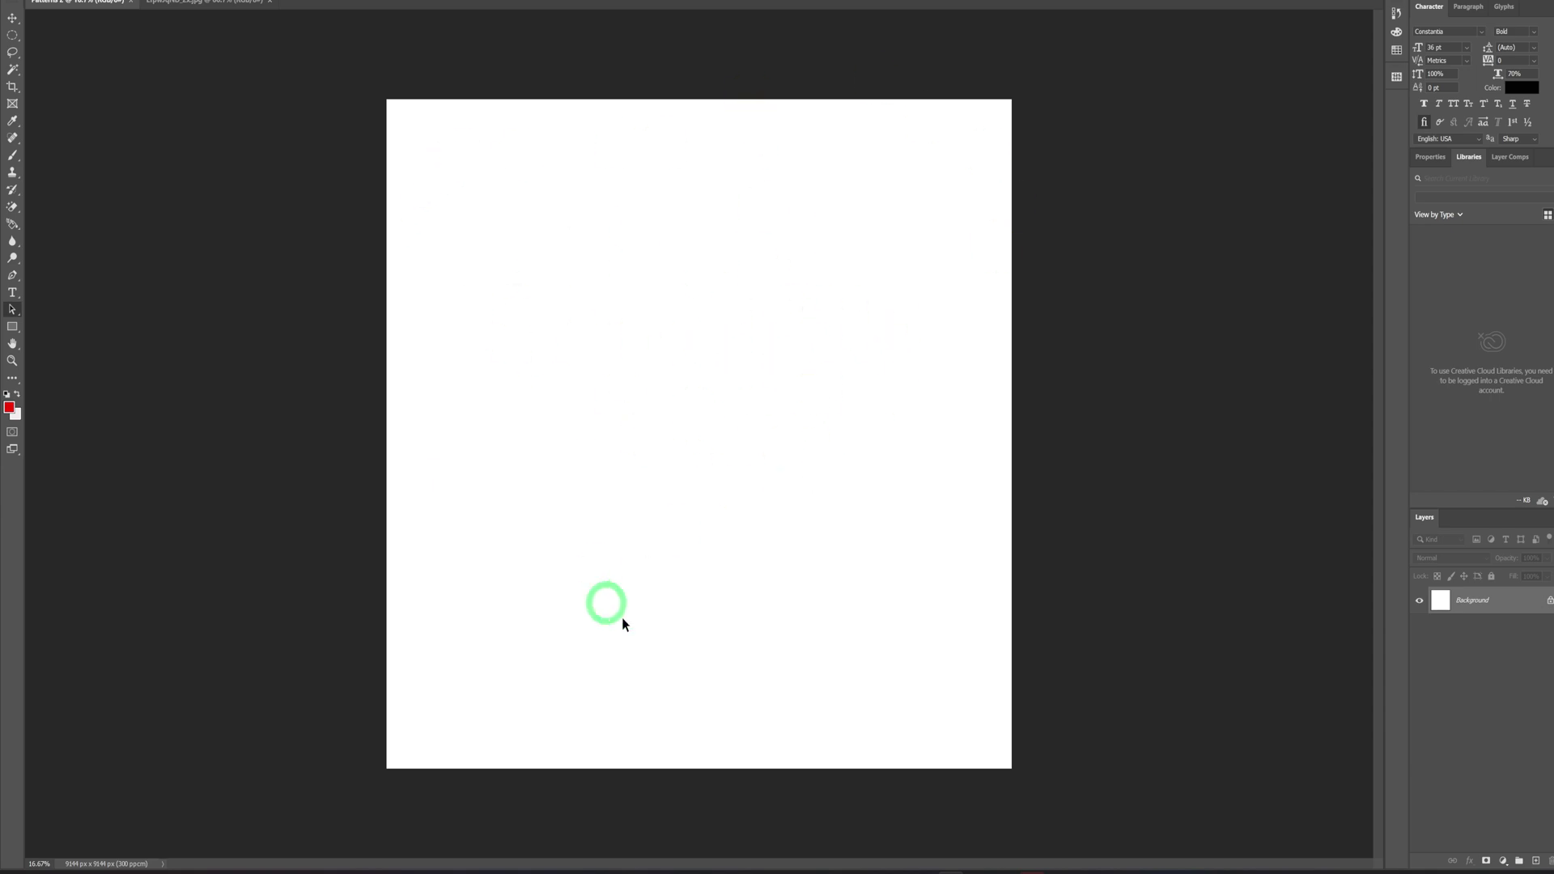
{"action": "left_click", "coordinate": [1396, 82]}
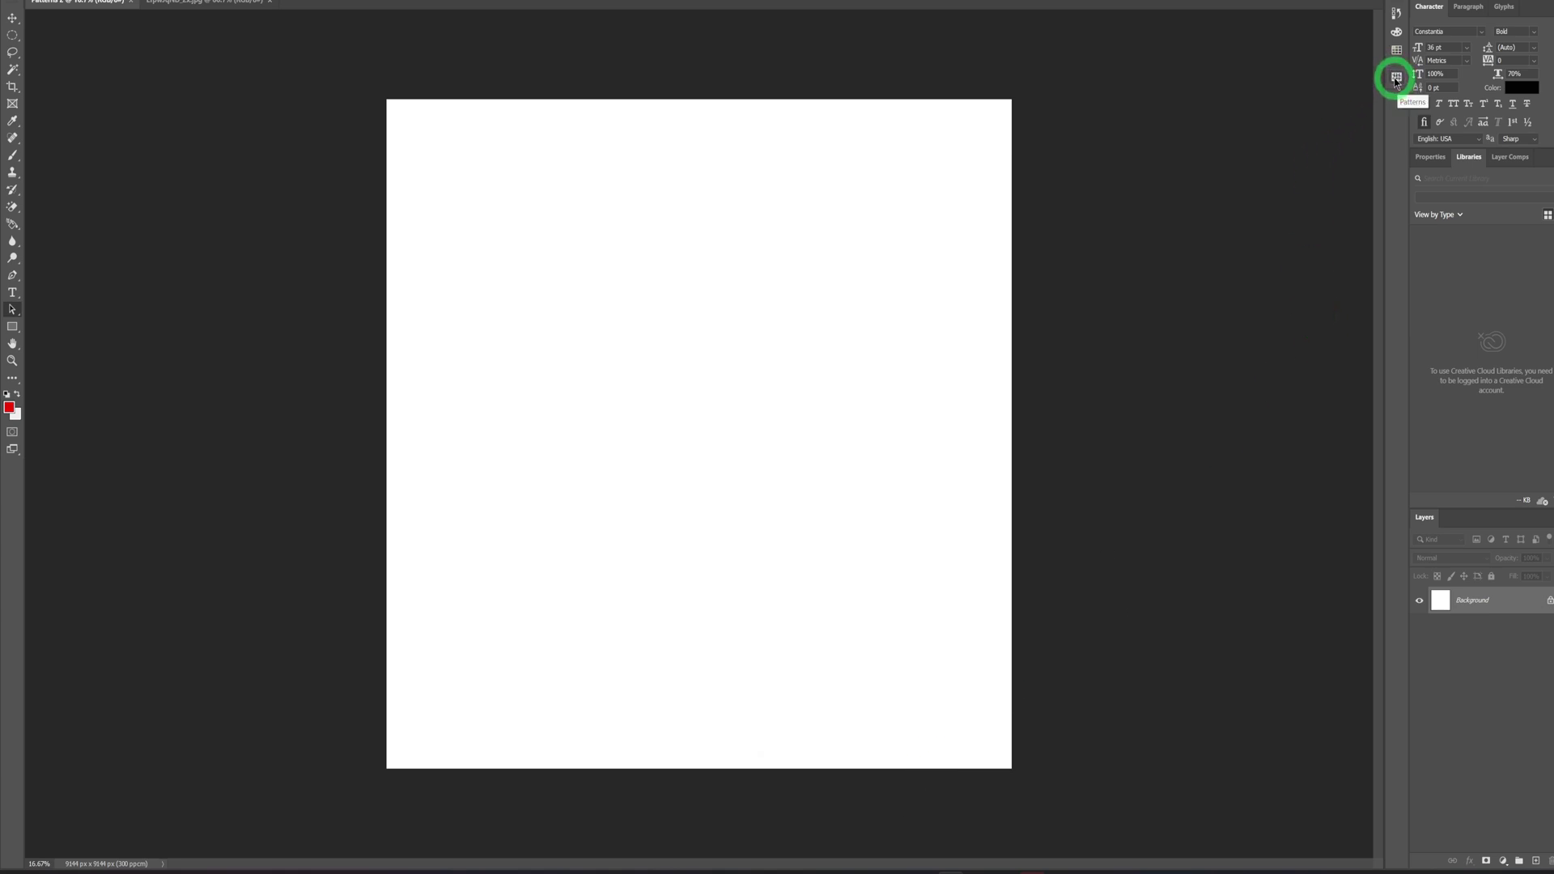
{"action": "left_click", "coordinate": [1396, 82]}
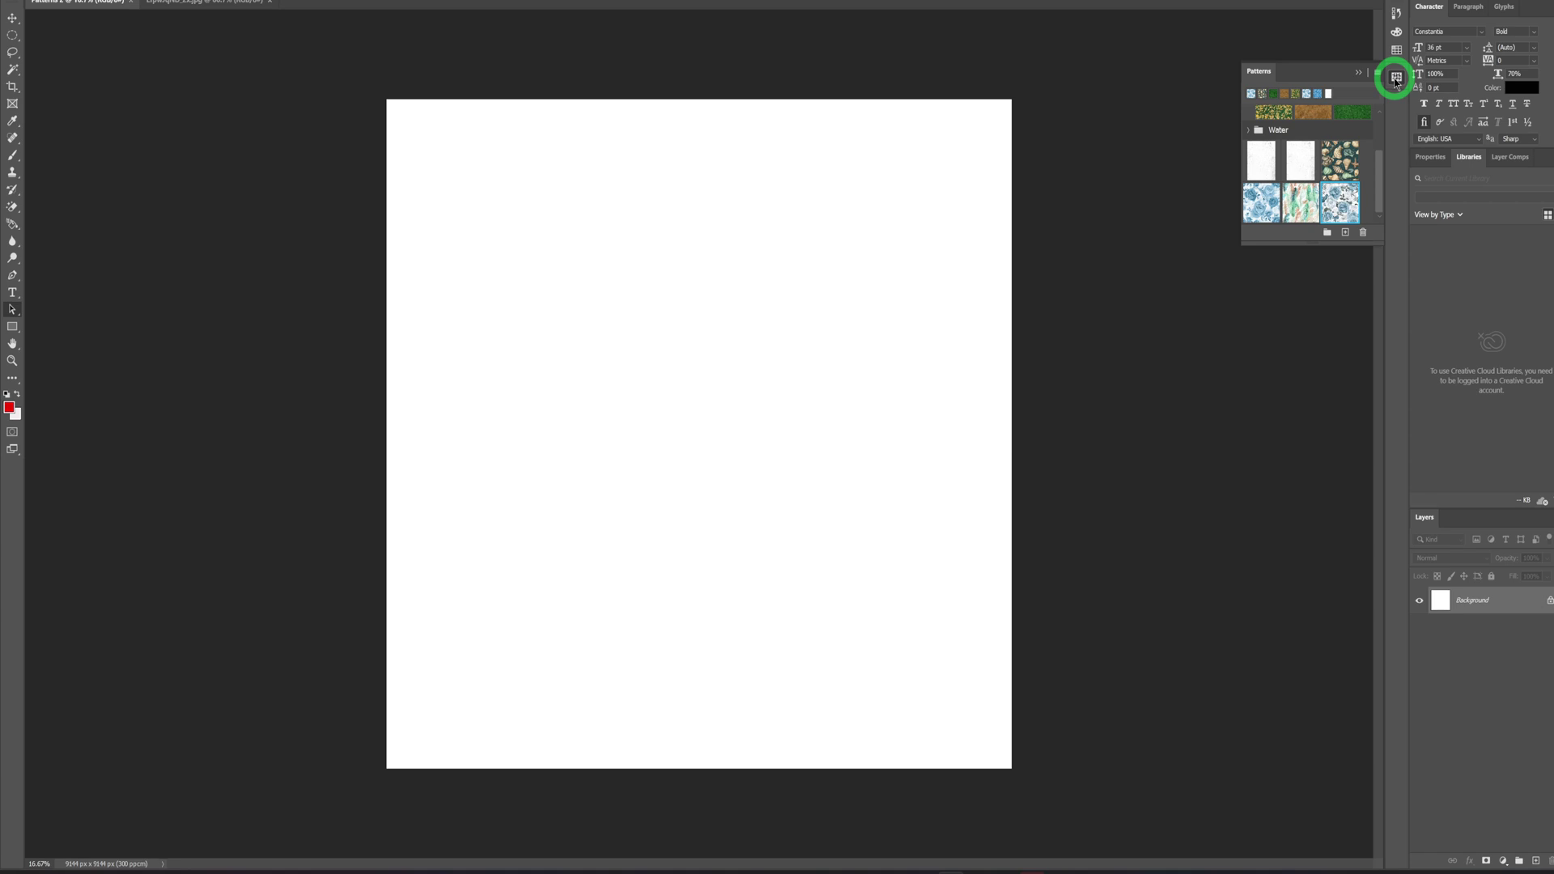
{"action": "left_click", "coordinate": [1339, 209]}
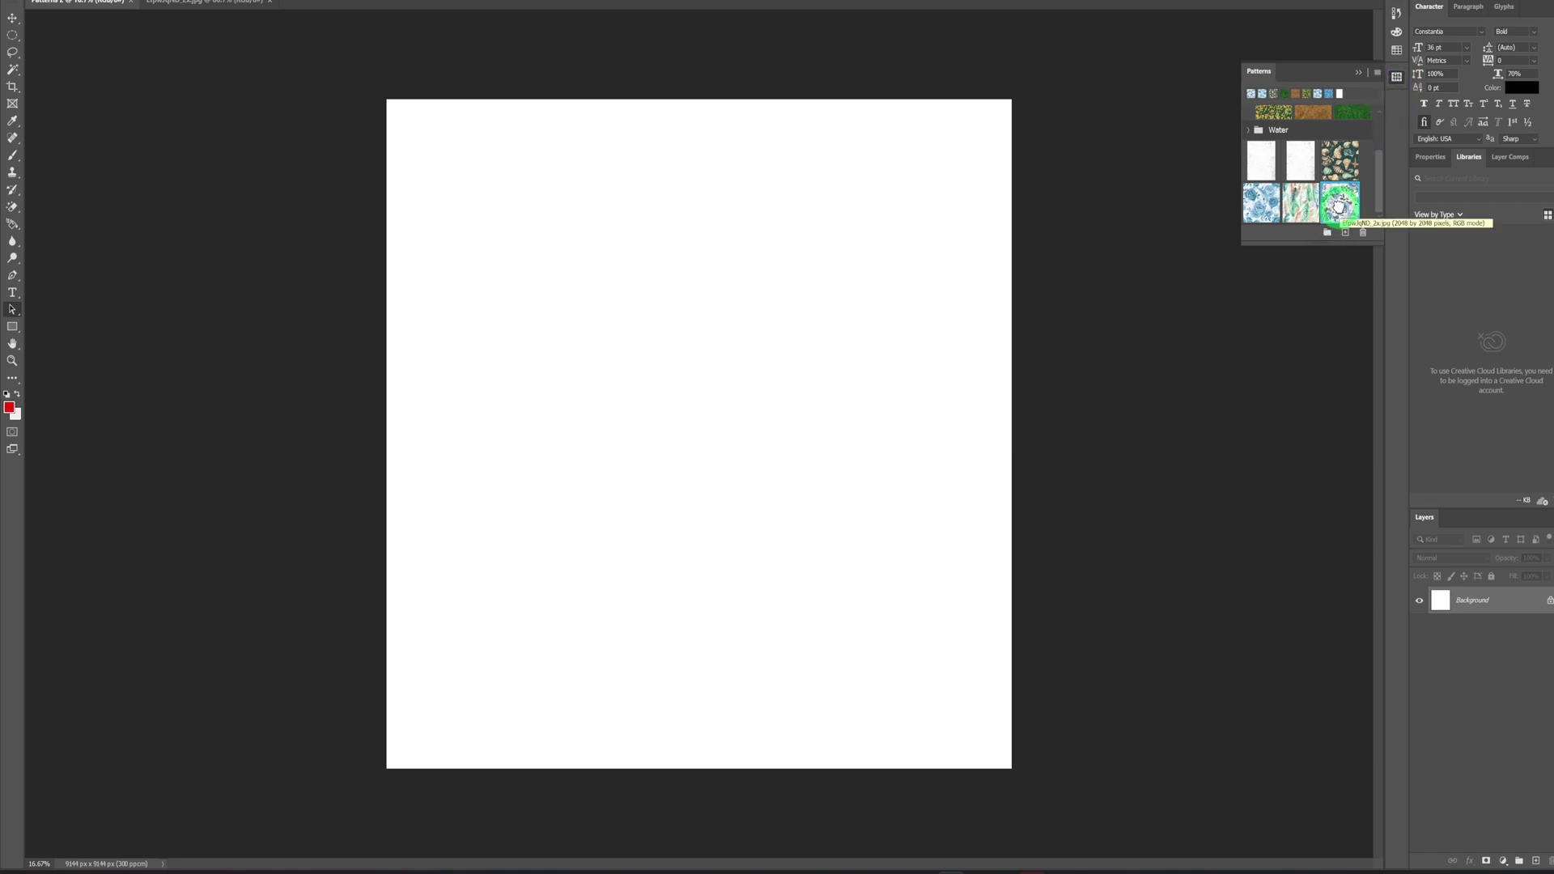
{"action": "left_click_drag", "start_coordinate": [1340, 209], "coordinate": [913, 218]}
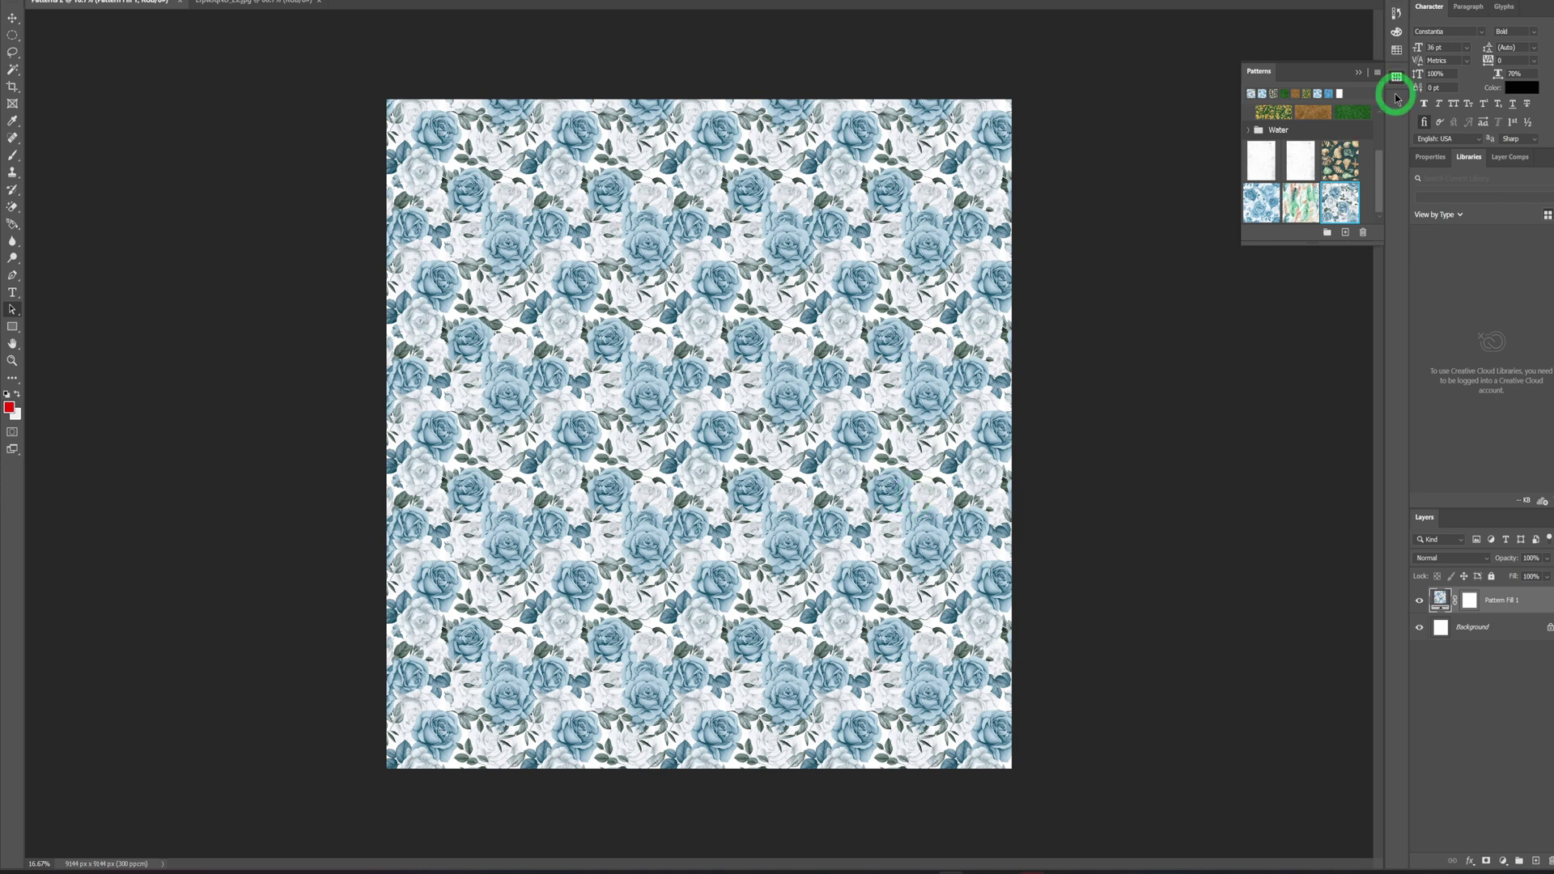
{"action": "left_click", "coordinate": [1359, 74]}
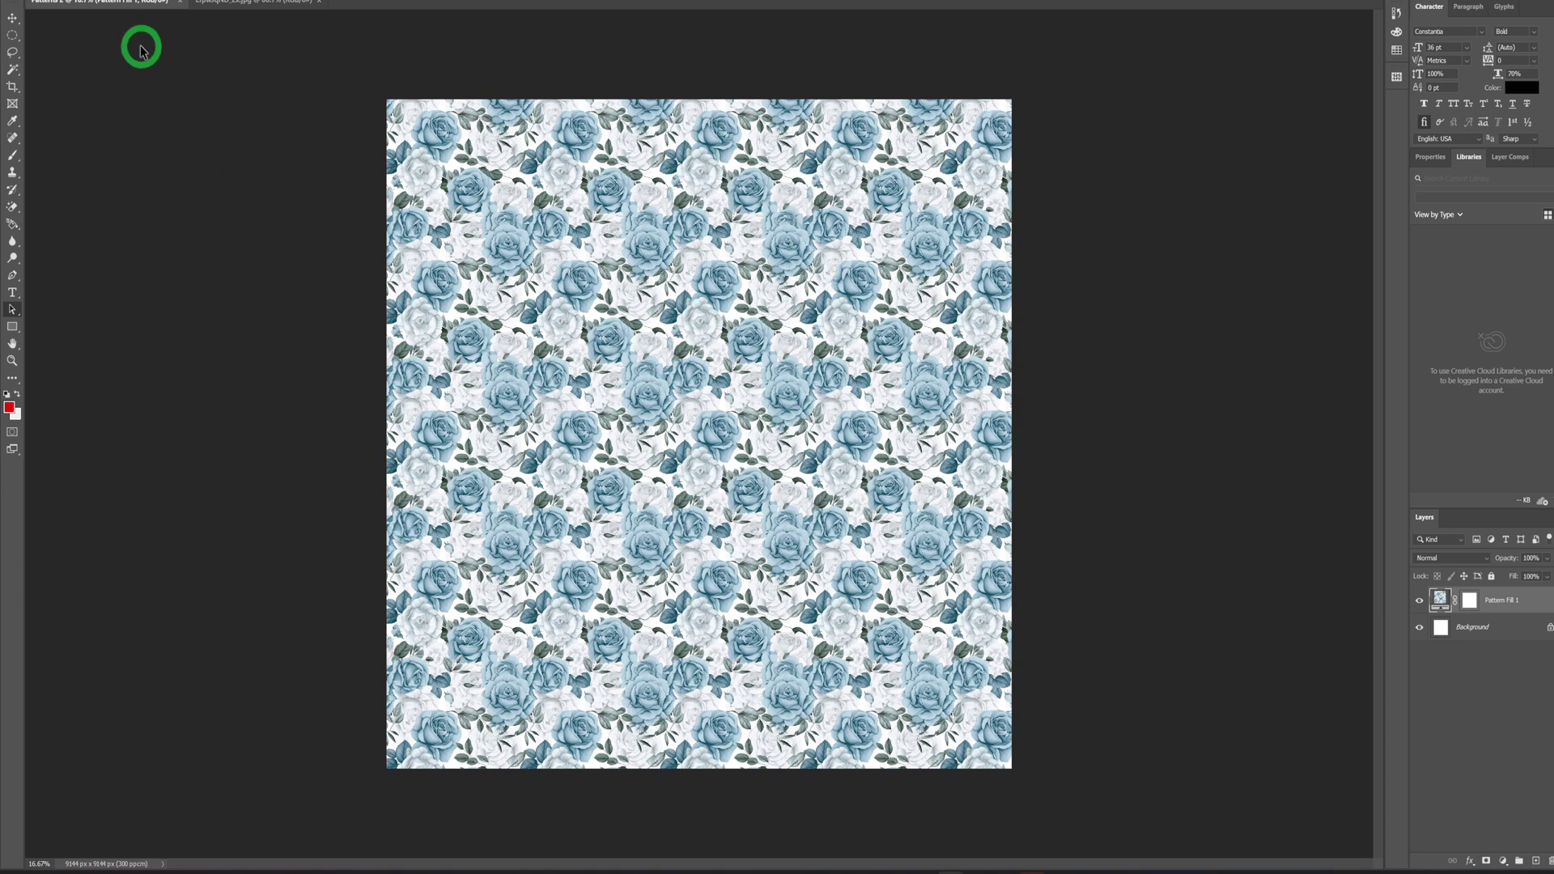
Step: Export Patterns 2 as a 9144 x 9144 px PNG with transparency turned off
{"action": "key", "text": "alt+f"}
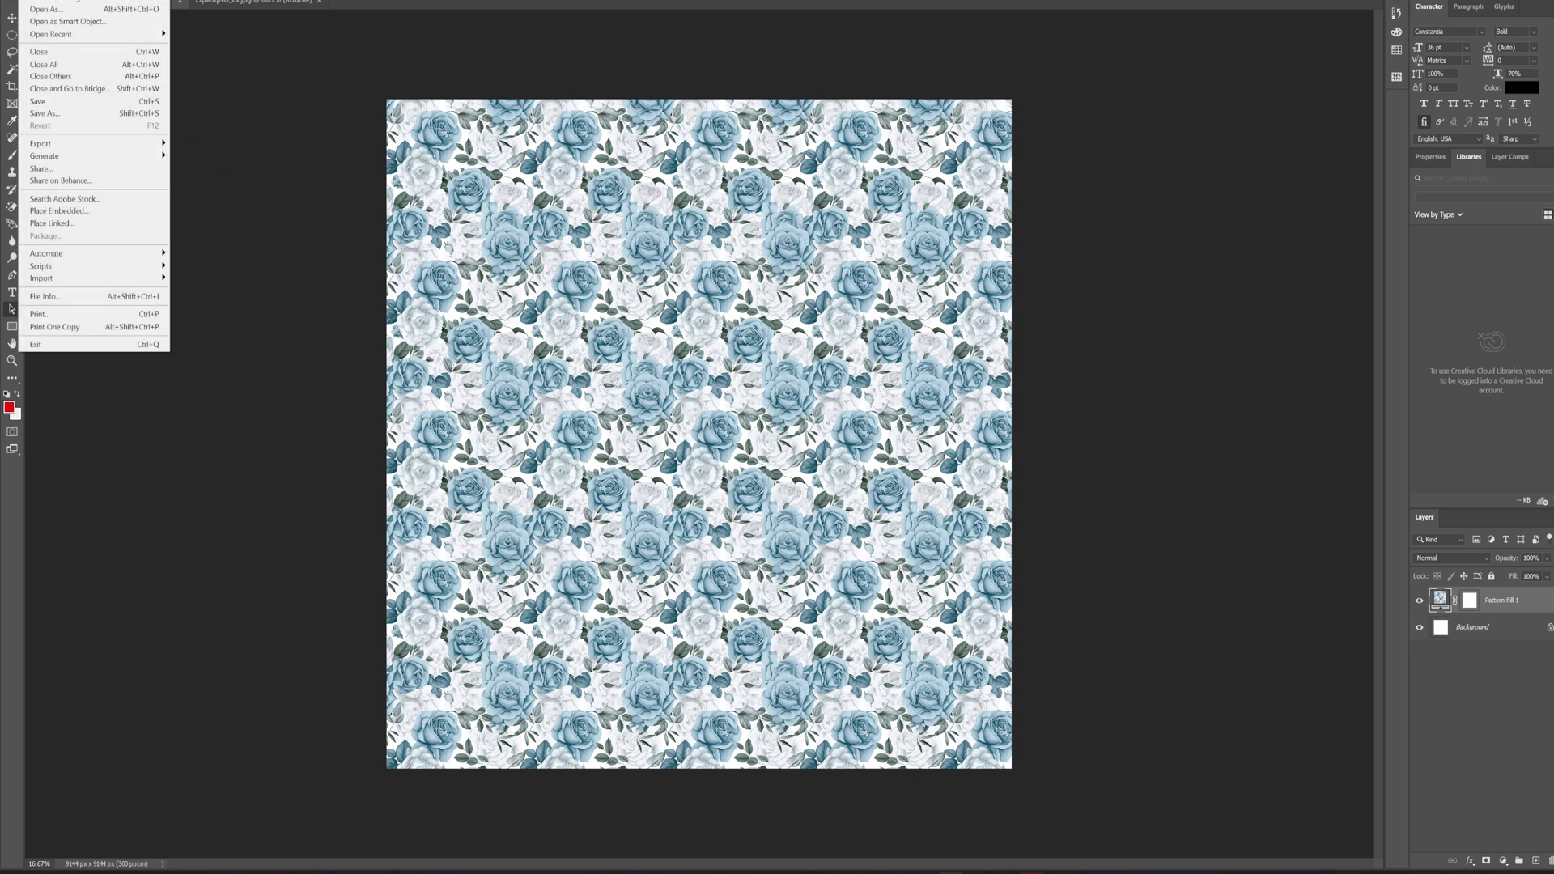
{"action": "mouse_move", "coordinate": [81, 143]}
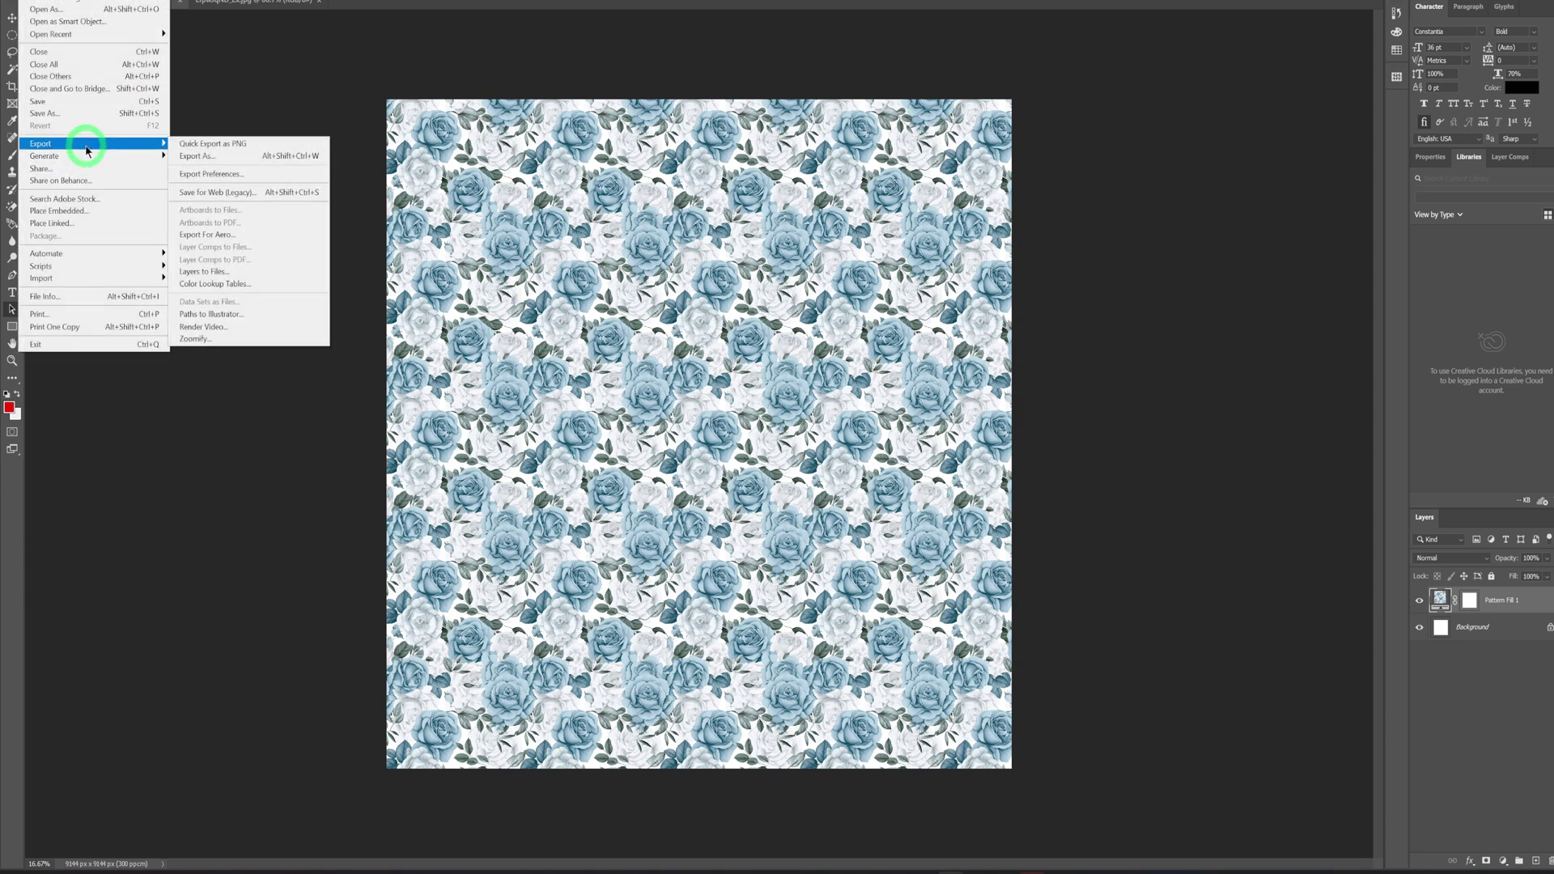
{"action": "left_click", "coordinate": [197, 158]}
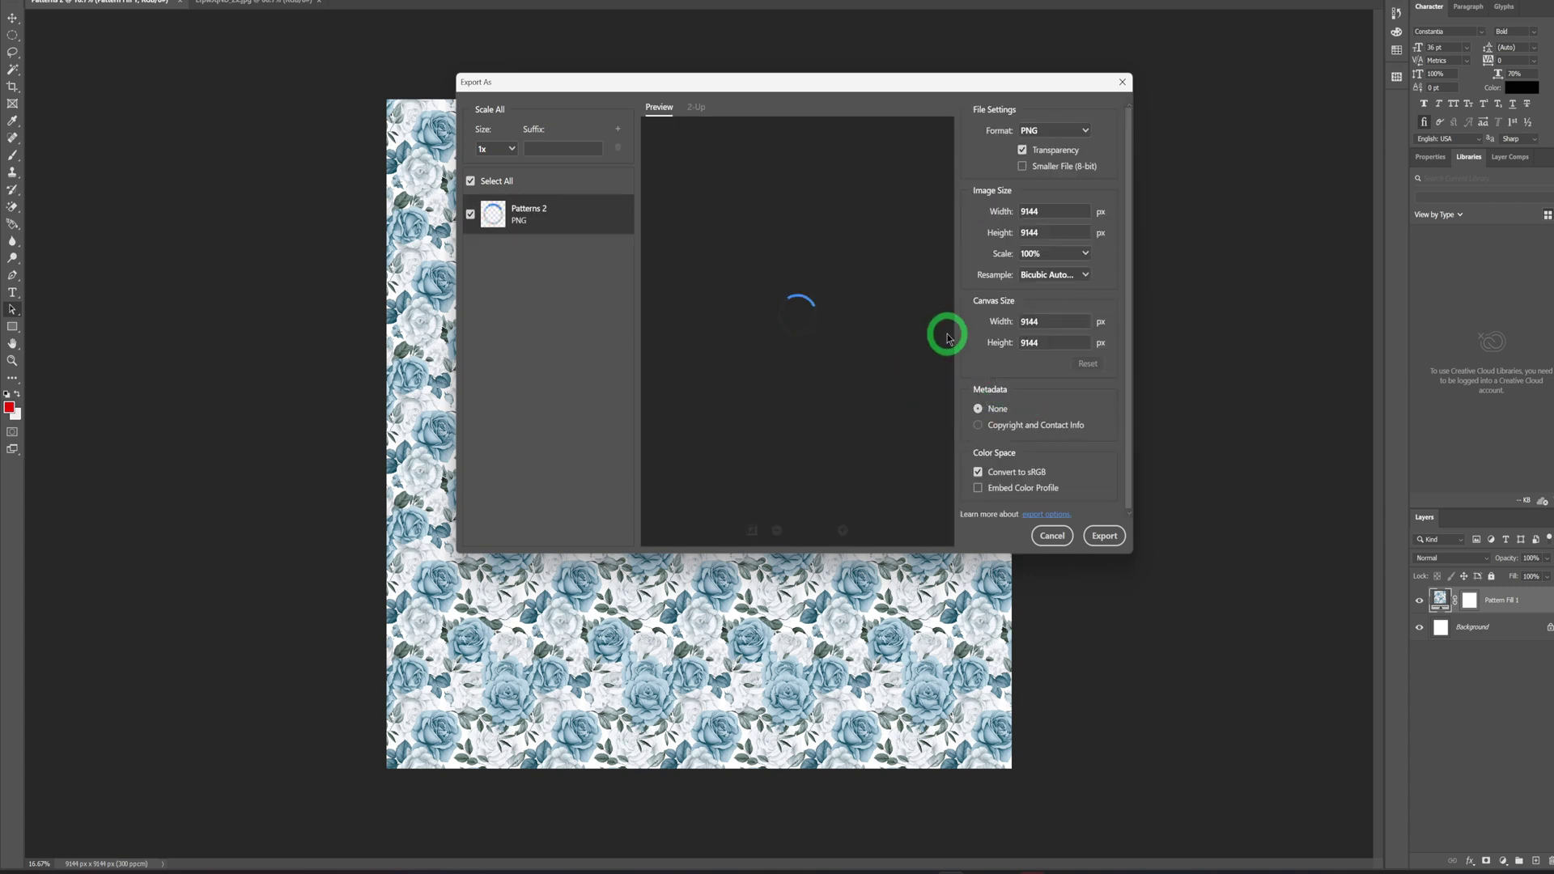
{"action": "left_click", "coordinate": [1043, 157]}
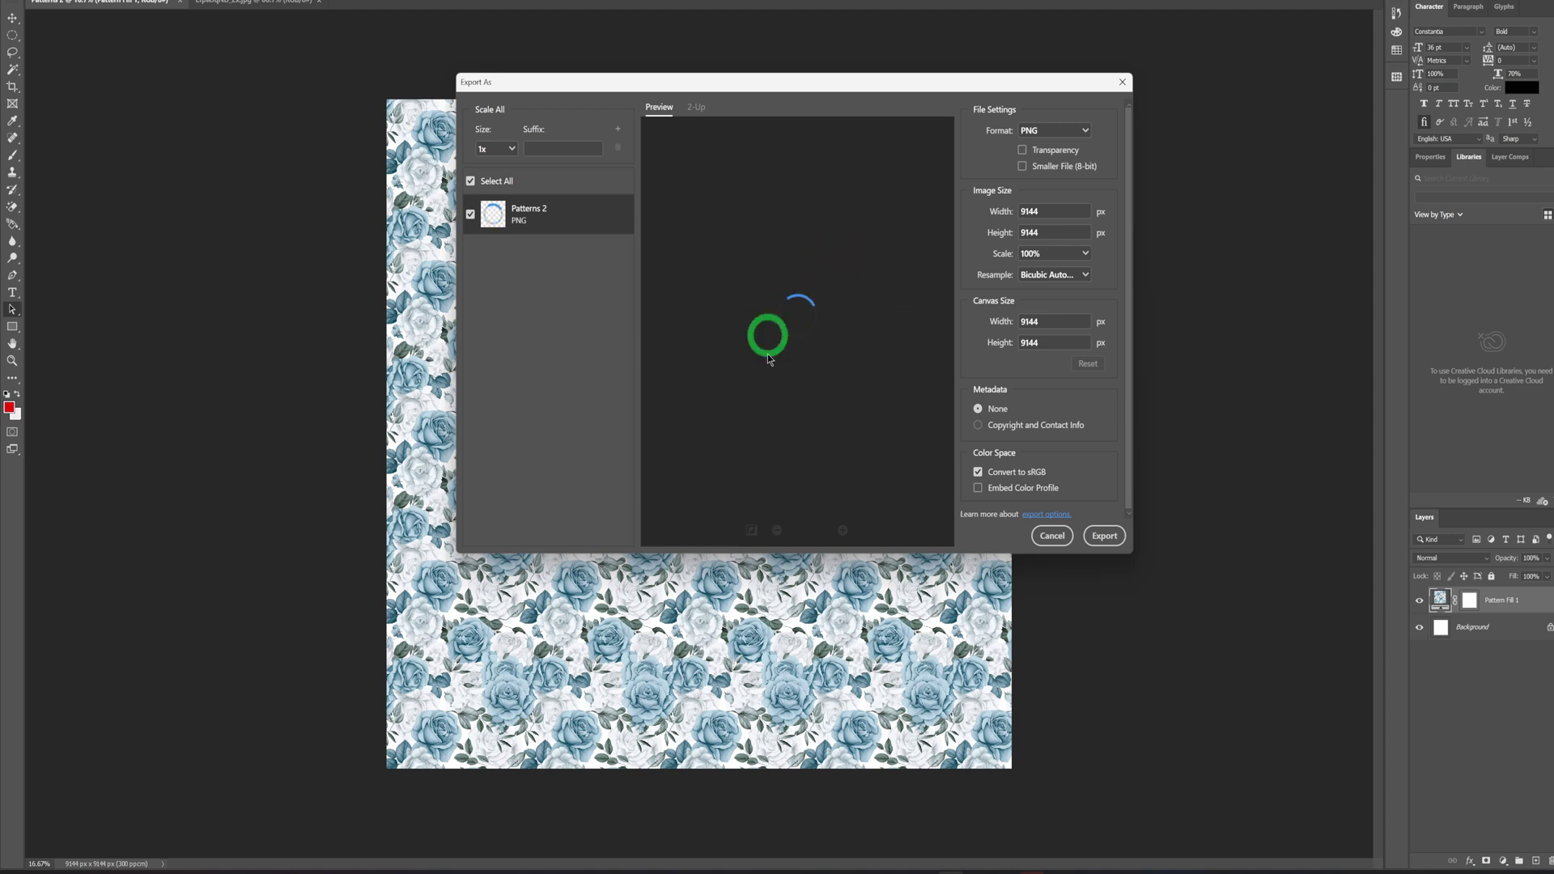
{"action": "left_click", "coordinate": [1102, 541]}
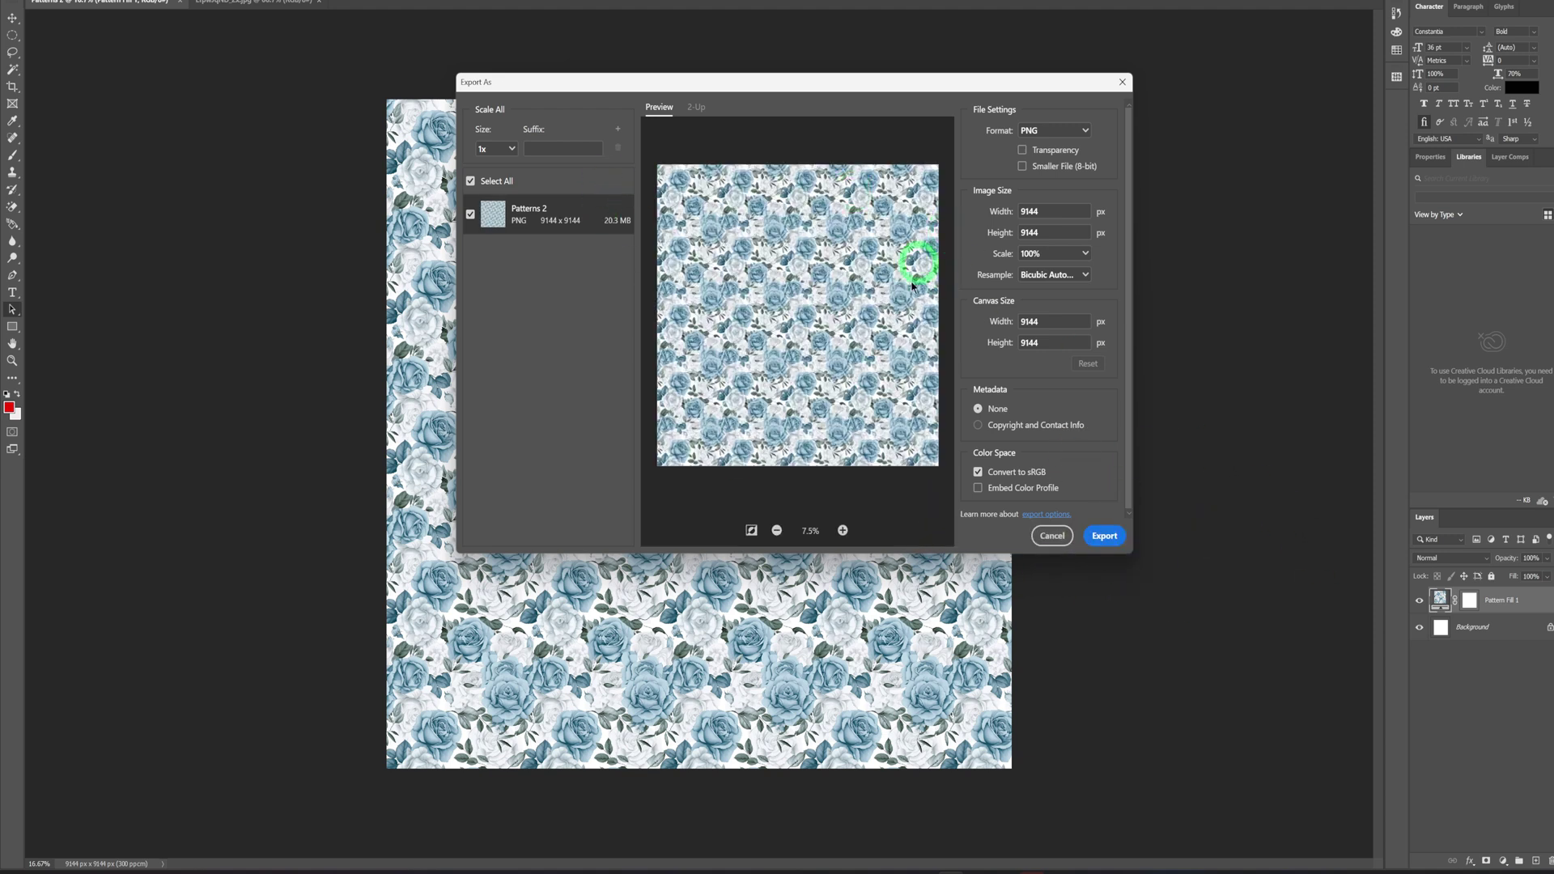
{"action": "left_click", "coordinate": [1113, 539]}
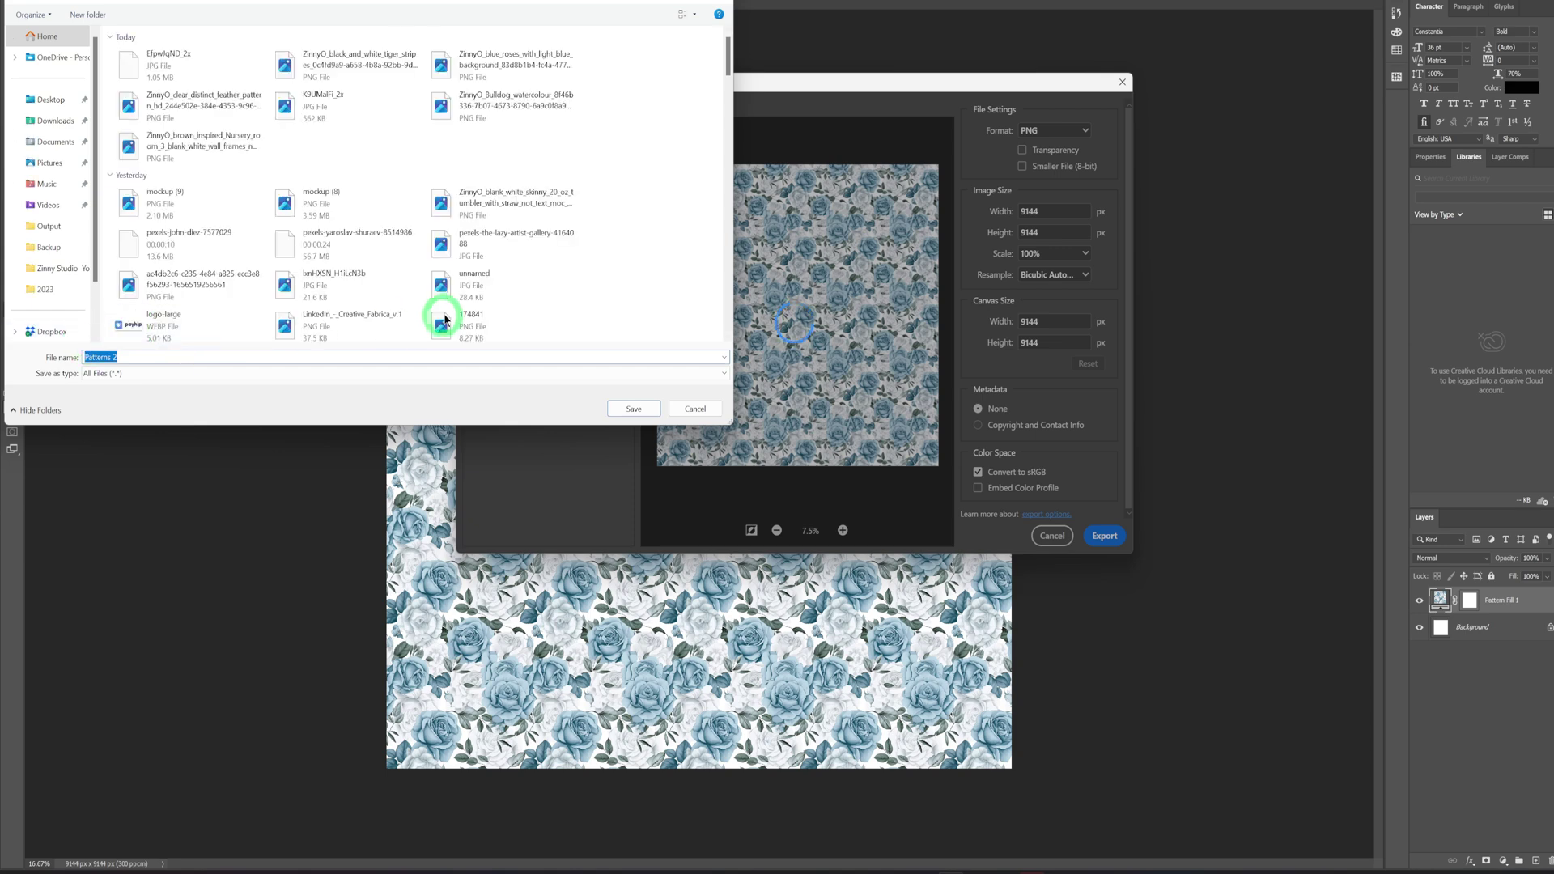
{"action": "left_click", "coordinate": [632, 410]}
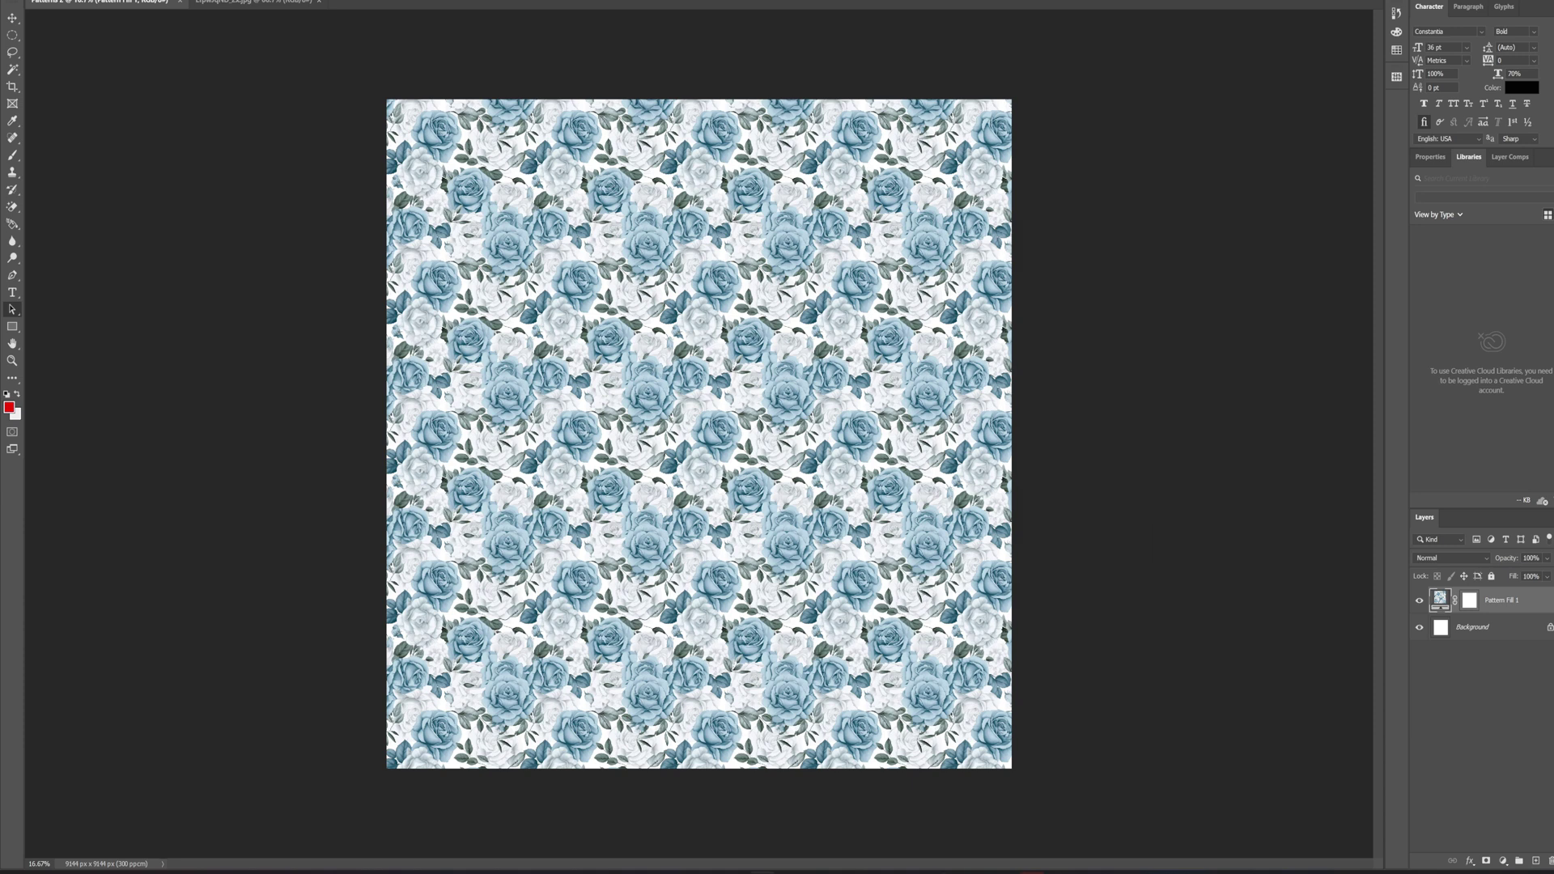
Step: Open Patterns 2.png in Photos and maximize it to check the seamless roses tiling
{"action": "left_click", "coordinate": [1237, 185]}
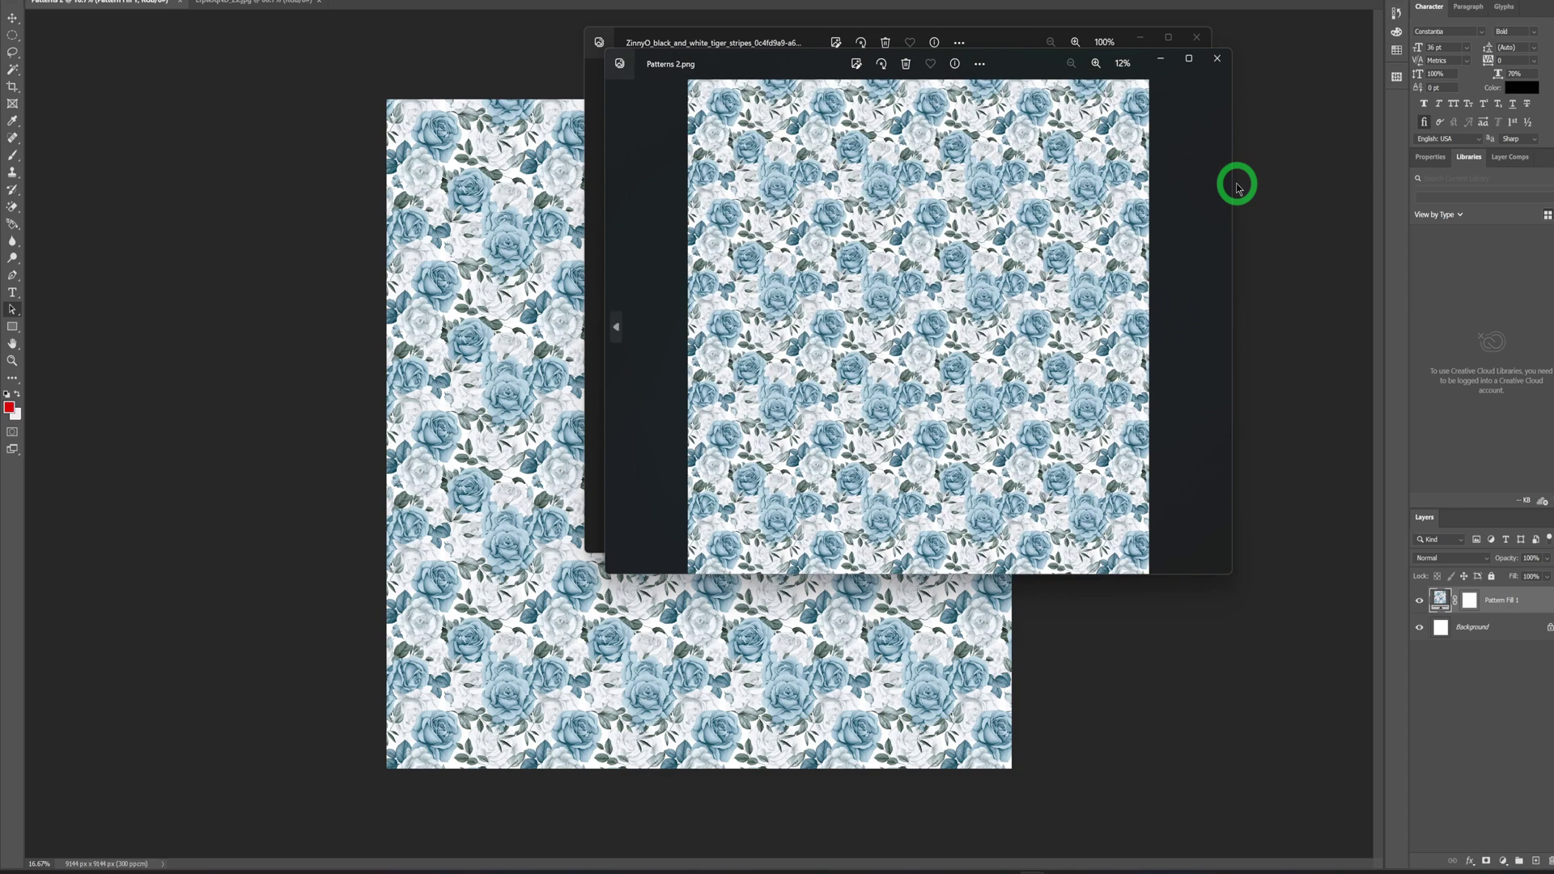
{"action": "left_click", "coordinate": [1186, 58]}
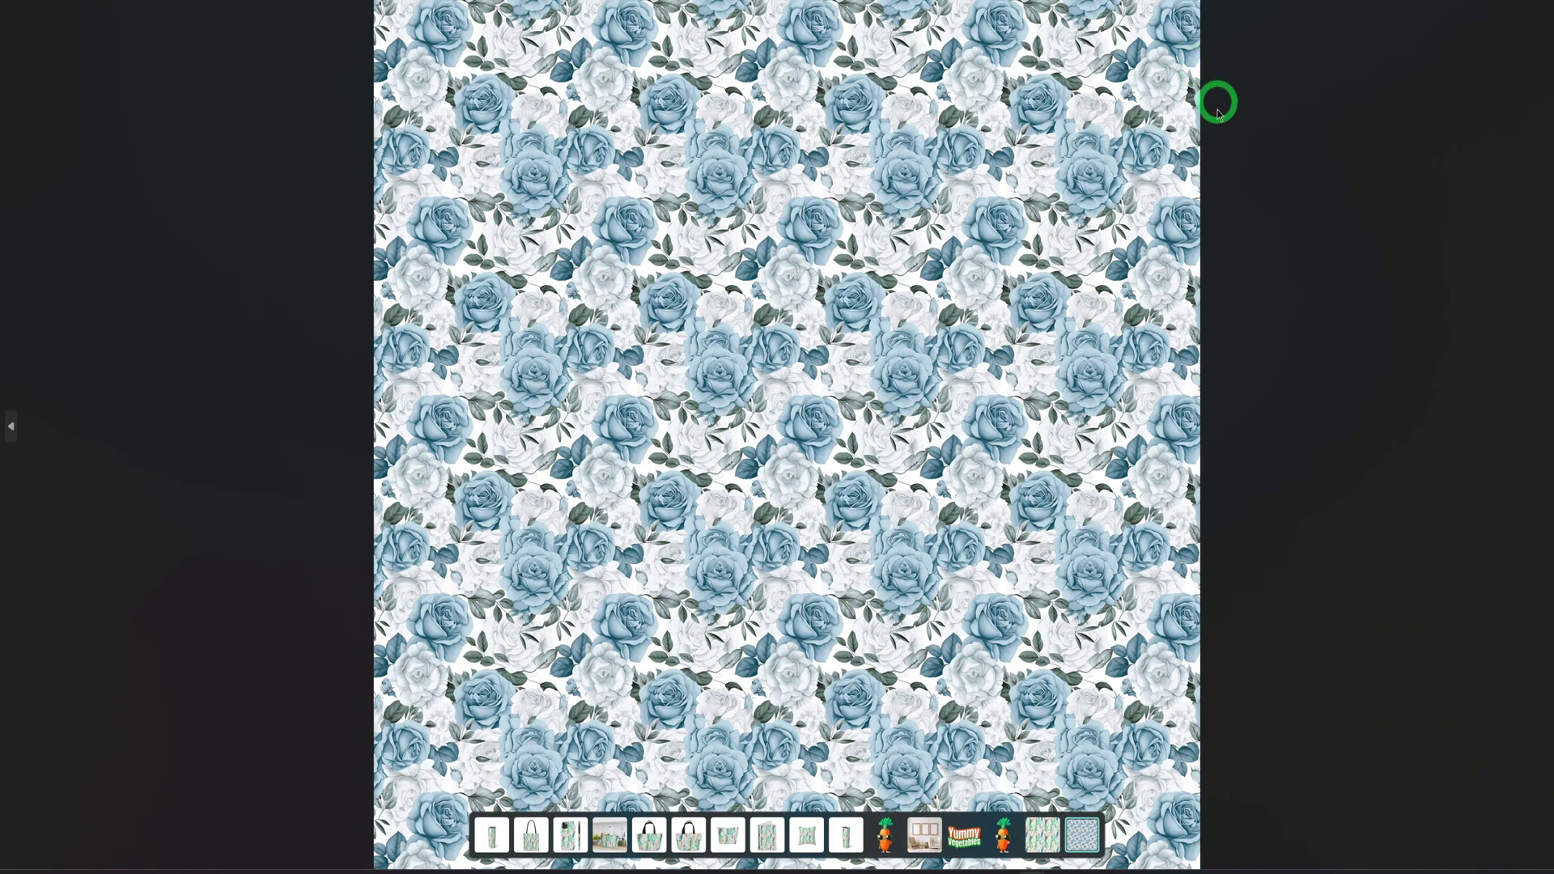